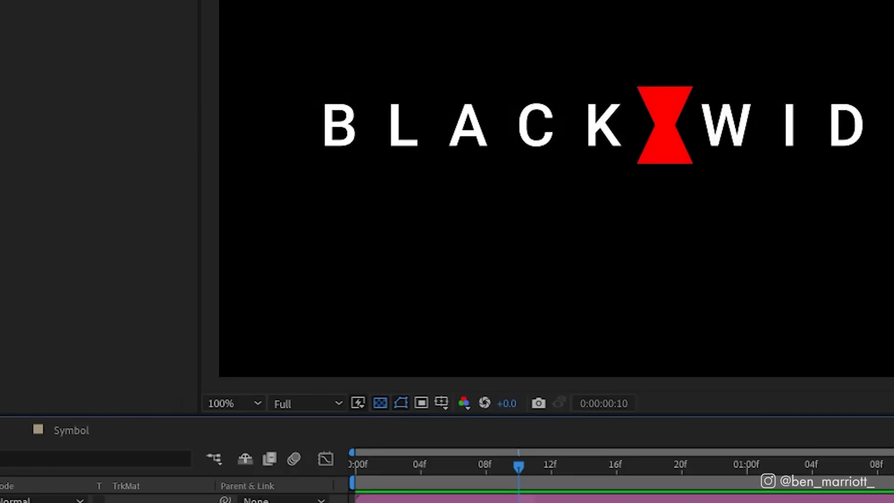
# Step: Review the composition's settings, its Background, Black and Widow layers, and the contents of the Symbol precomp
pyautogui.hotkey('ctrl', 'k')
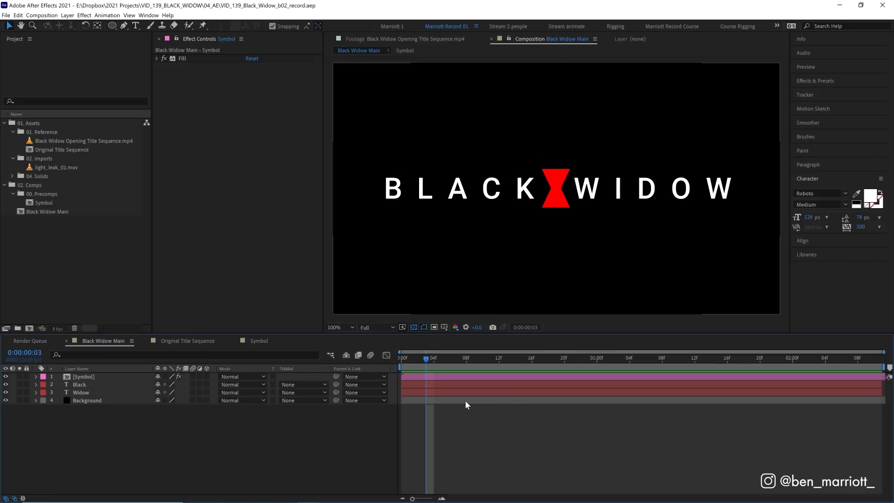
pyautogui.click(466, 400)
pyautogui.click(5, 401)
pyautogui.click(5, 400)
pyautogui.click(89, 393)
pyautogui.keyDown('shift'); pyautogui.click(90, 382); pyautogui.keyUp('shift')
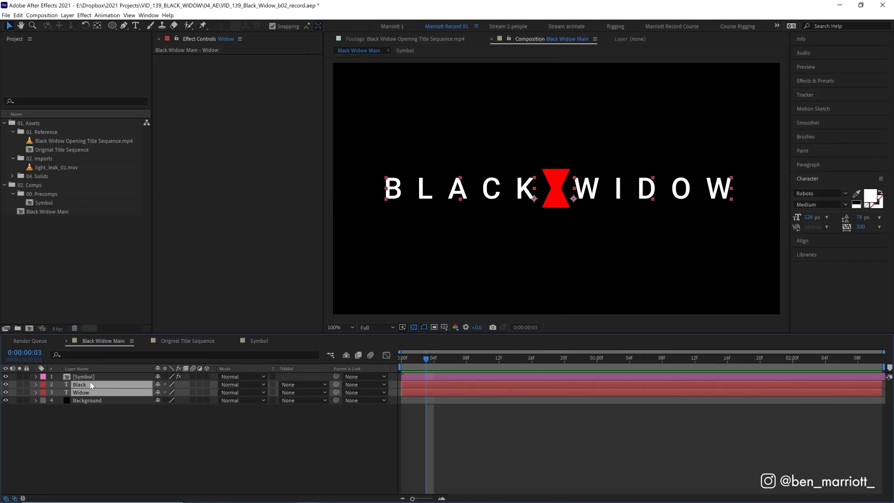
pyautogui.click(89, 377)
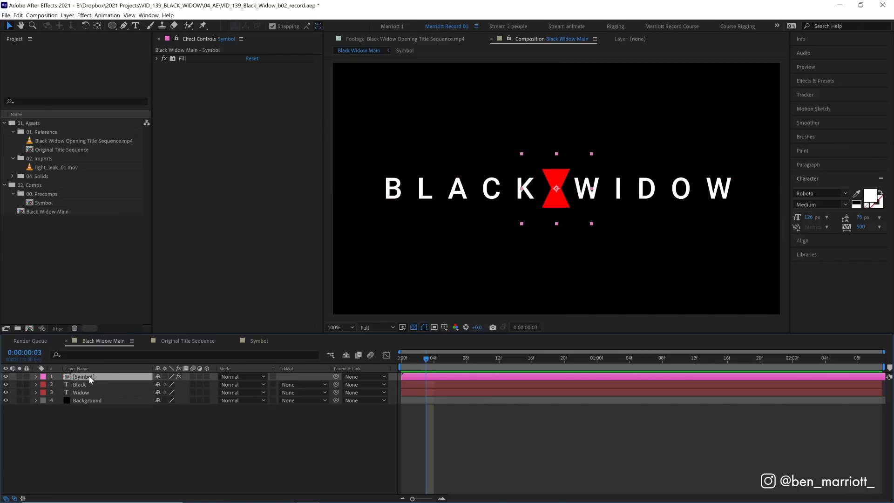
pyautogui.doubleClick(89, 377)
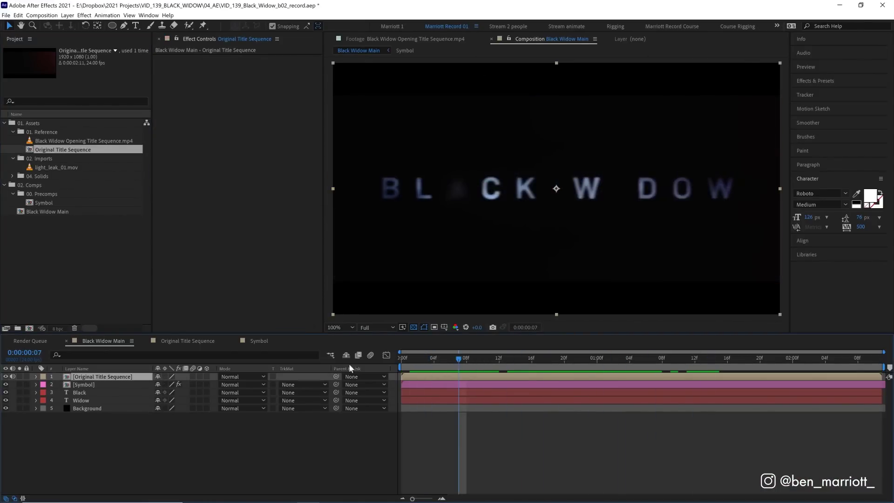
# Step: Scale the Original Title Sequence layer to 40%, place it in the frame's upper-left corner and preview it
pyautogui.press('s')
pyautogui.click(180, 385)
pyautogui.write('40.0,40.0')
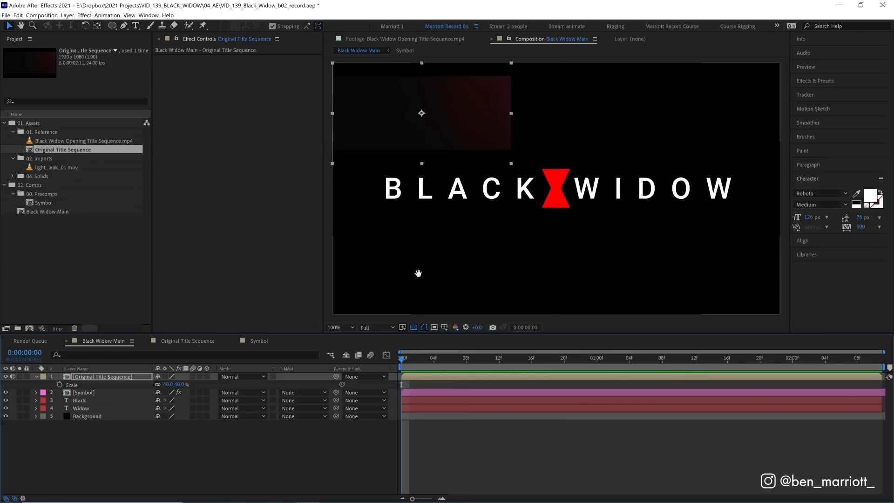
pyautogui.press('space')
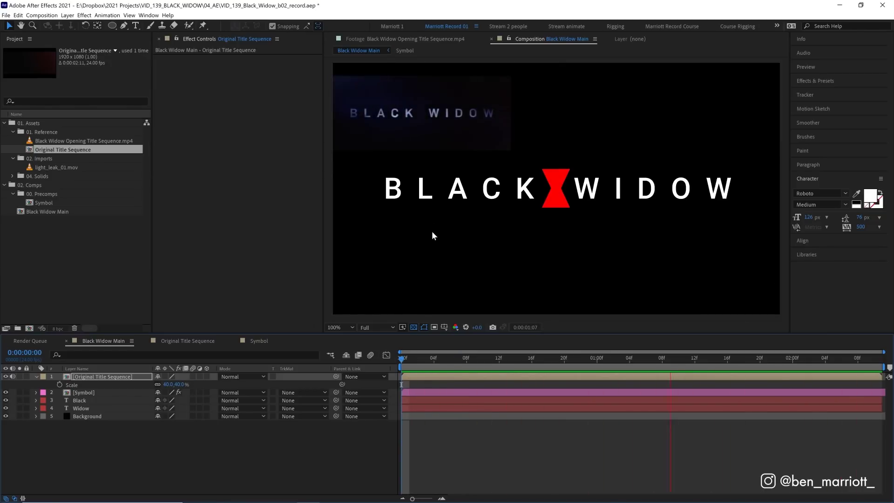
# Step: Check the font of the Black and Widow text layers and activate Roboto Medium on the Adobe Fonts website
pyautogui.click(412, 401)
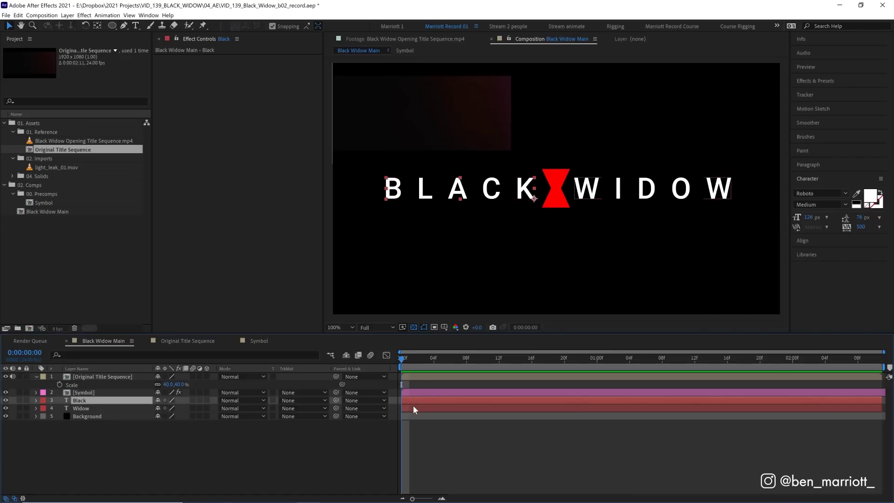
pyautogui.keyDown('shift'); pyautogui.click(413, 408); pyautogui.keyUp('shift')
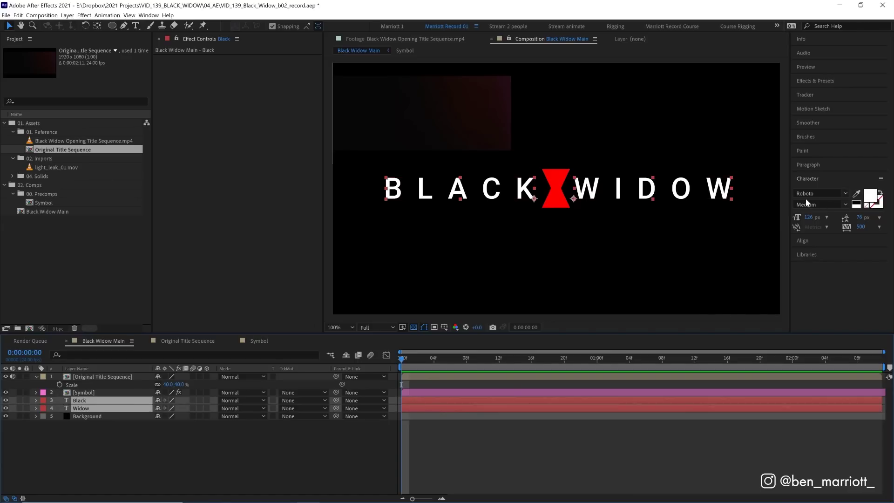
pyautogui.moveTo(492, 360); pyautogui.dragTo(508, 360)
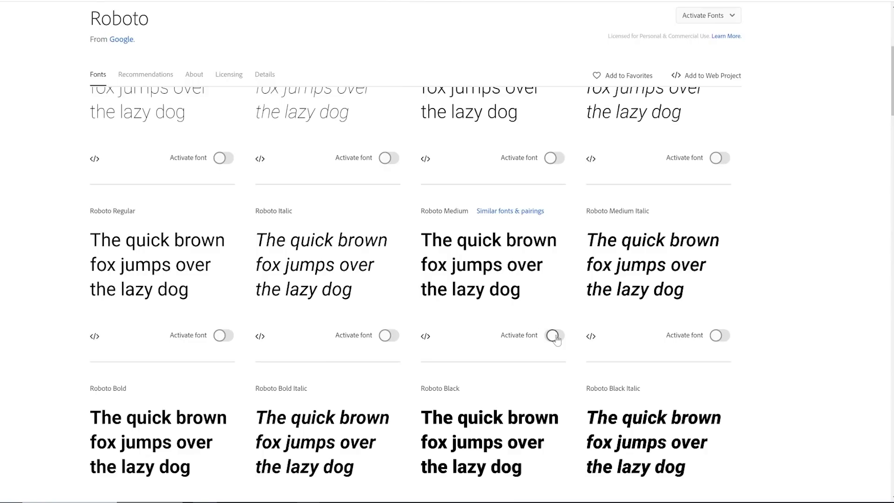
pyautogui.click(556, 335)
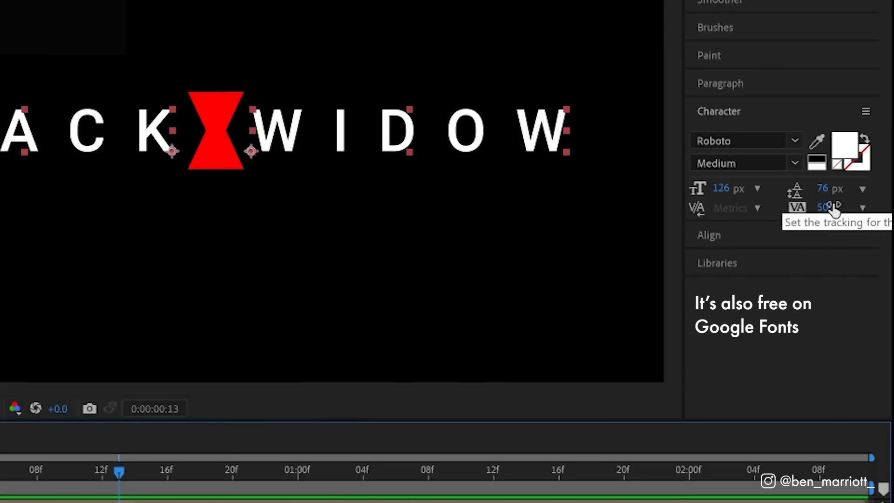
# Step: Inspect the tracking of the Black and Widow text layers, and preview the reference title from the start
pyautogui.click(827, 205)
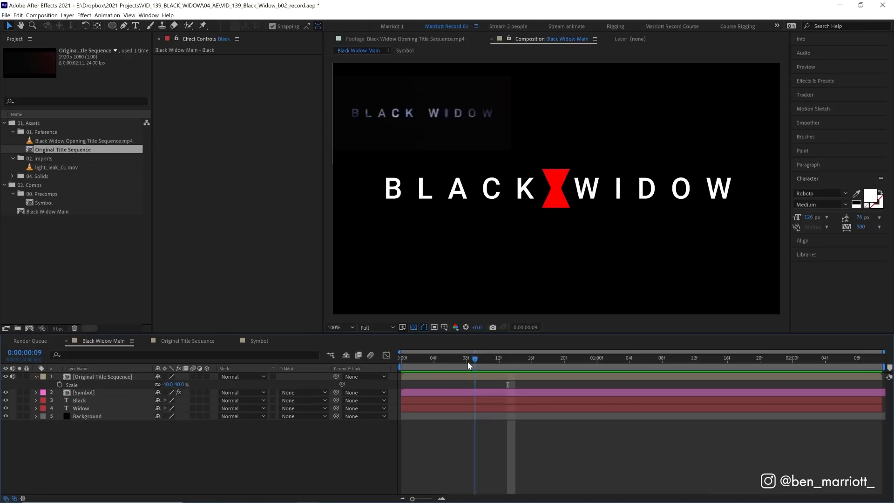
pyautogui.moveTo(468, 362); pyautogui.dragTo(404, 364)
pyautogui.press('space')
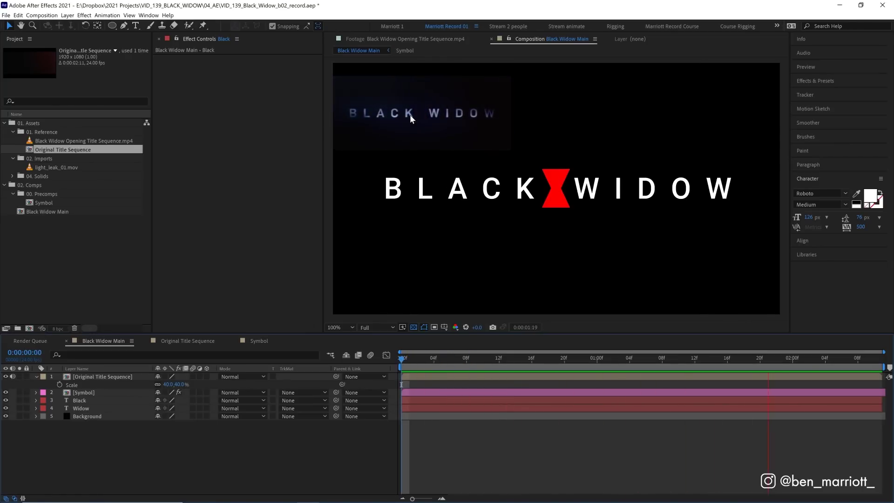
# Step: Add an Opacity text animator to the Black layer and set its opacity to 0%
pyautogui.click(57, 400)
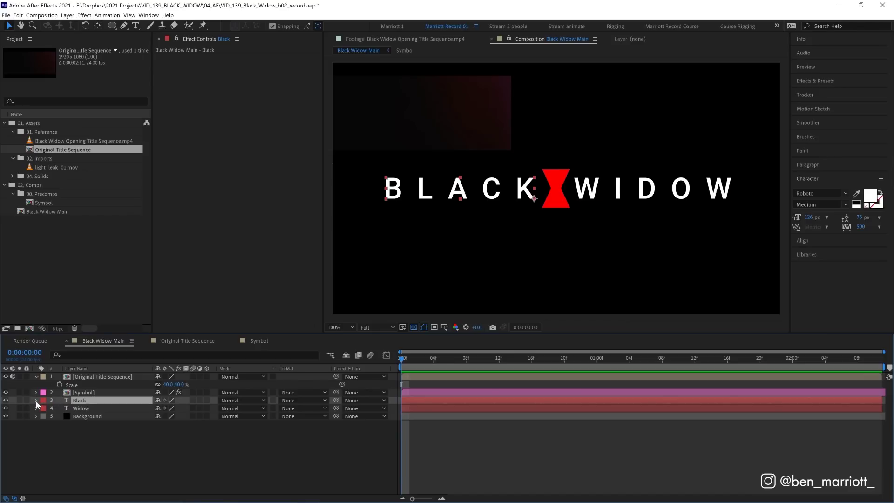
pyautogui.click(36, 401)
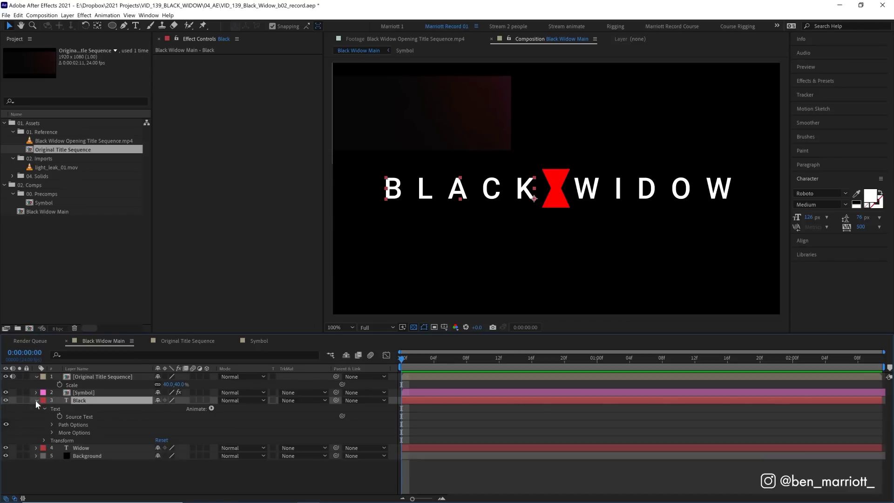
pyautogui.click(210, 408)
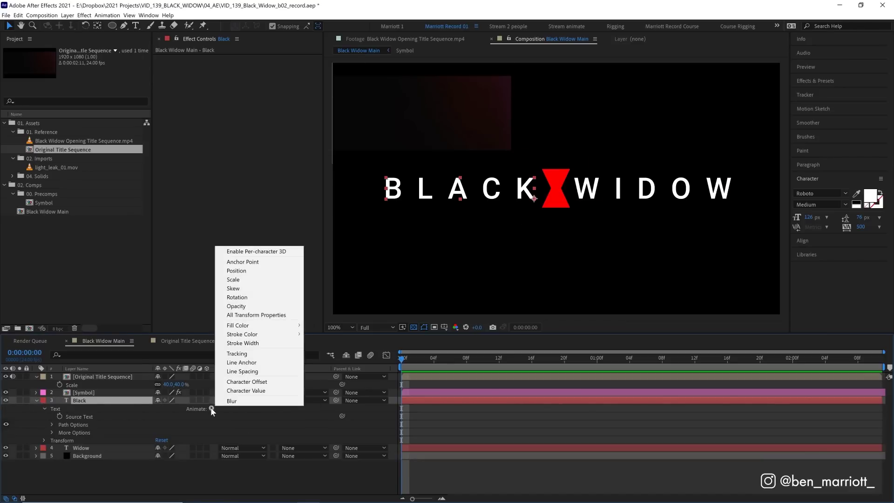
pyautogui.click(252, 307)
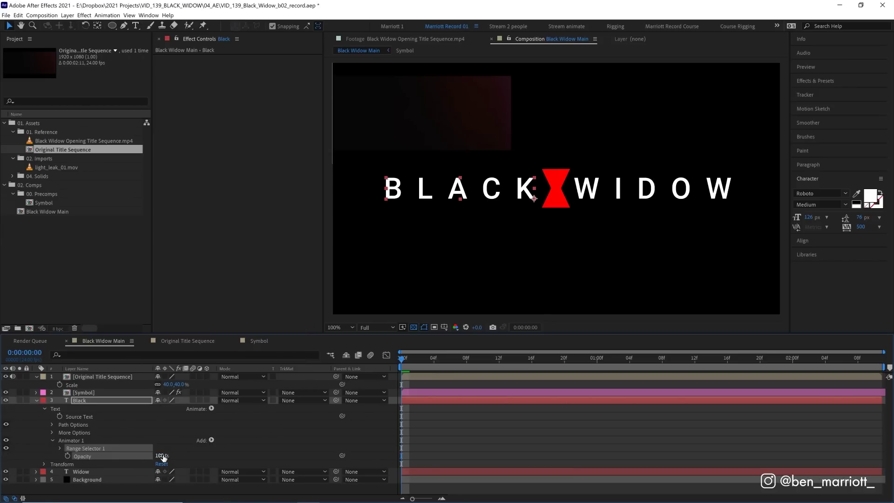
pyautogui.moveTo(163, 457); pyautogui.dragTo(92, 457)
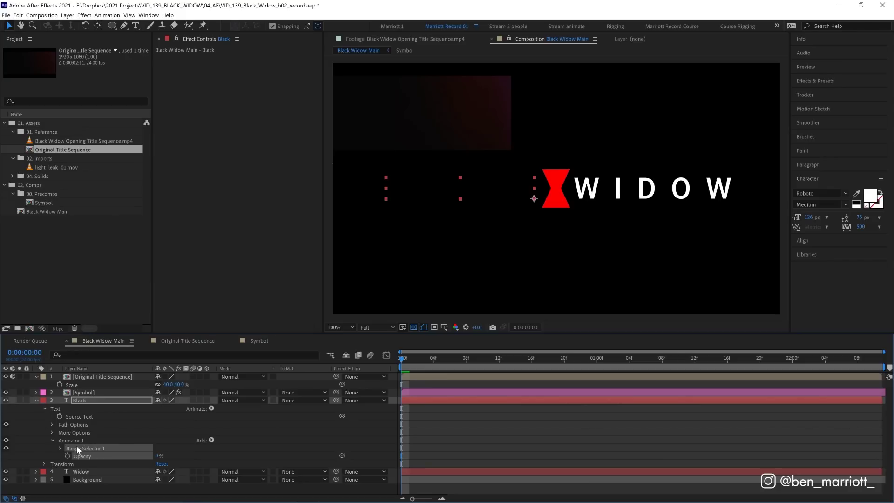
# Step: Examine the Start and End of Range Selector 1 on the Black layer, scrubbing Start to 49% and back to 0%
pyautogui.click(60, 448)
pyautogui.moveTo(96, 334); pyautogui.dragTo(91, 318)
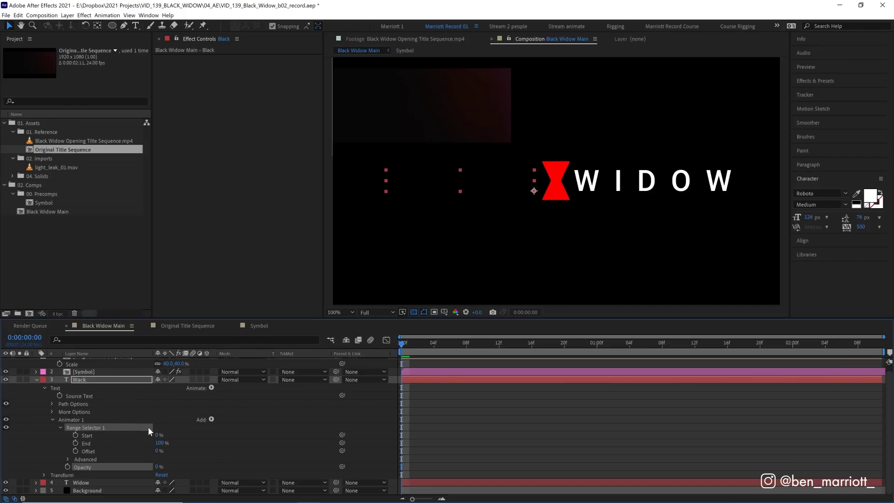
pyautogui.click(89, 436)
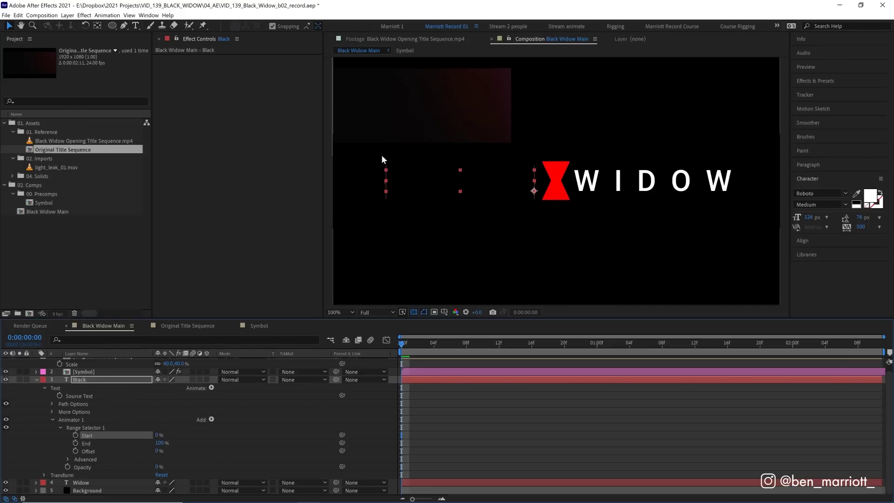
pyautogui.click(98, 443)
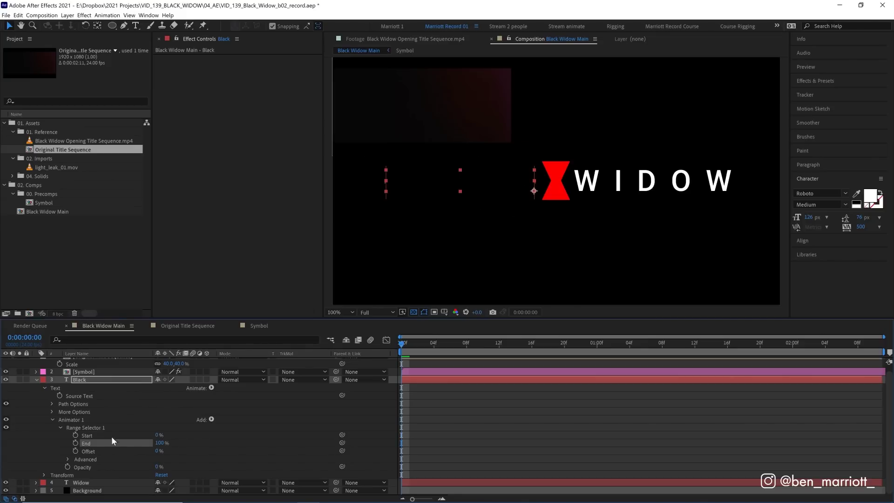
pyautogui.moveTo(158, 435); pyautogui.dragTo(180, 435)
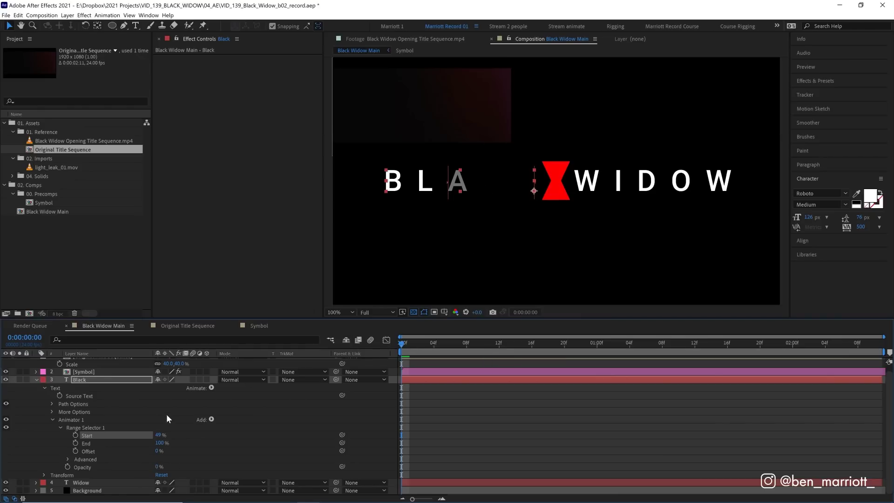
pyautogui.moveTo(156, 437); pyautogui.dragTo(107, 437)
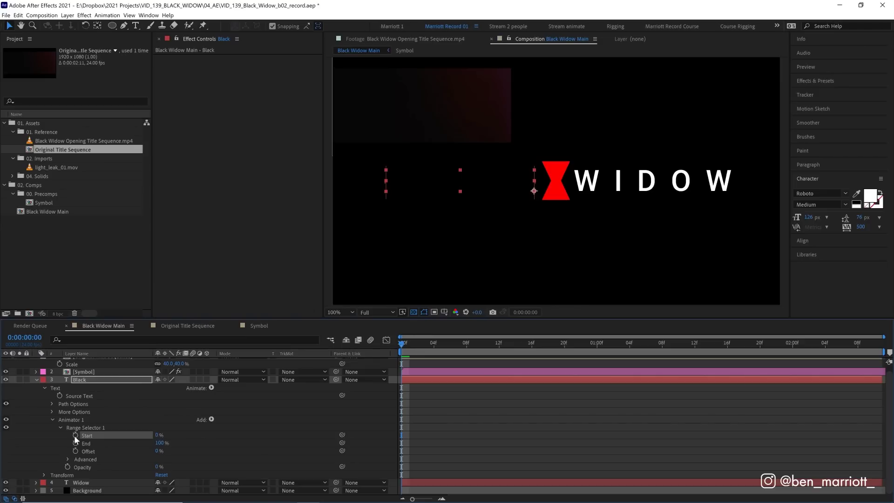
# Step: Keyframe the range selector's Start at 0% on frame 0 and 100% on frame 10, and preview the letter reveal
pyautogui.click(75, 435)
pyautogui.moveTo(391, 343); pyautogui.dragTo(484, 342)
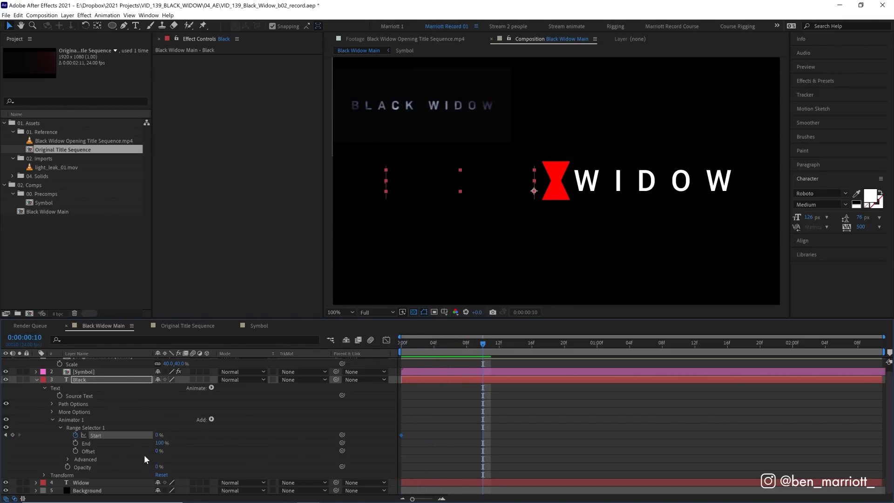
pyautogui.moveTo(159, 435); pyautogui.dragTo(235, 428)
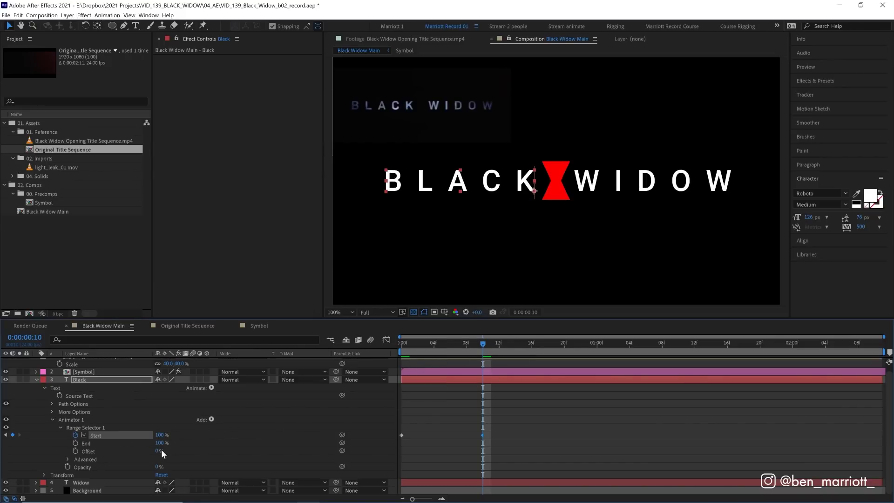
pyautogui.press('Home')
pyautogui.moveTo(406, 353); pyautogui.dragTo(482, 339)
pyautogui.press('Home')
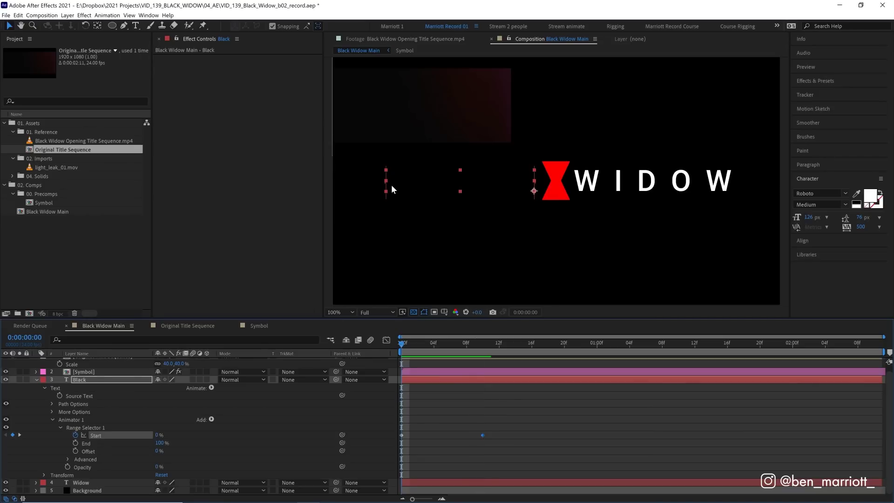
pyautogui.press('space')
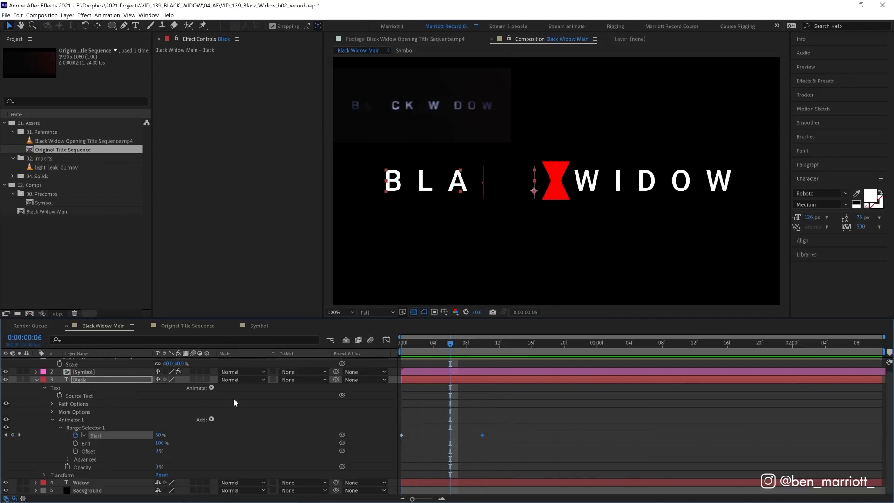
# Step: Turn on Randomize Order in the range selector's Advanced options for the Black layer and preview the reveal
pyautogui.click(78, 459)
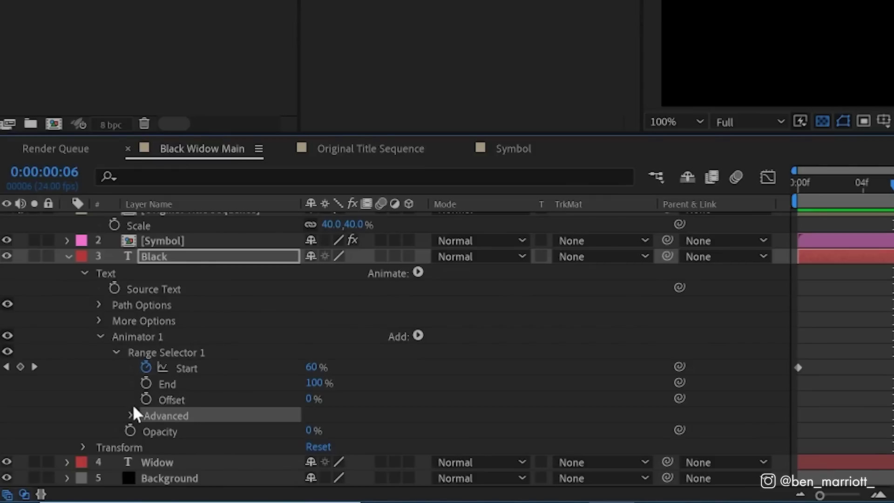
pyautogui.click(131, 415)
pyautogui.scroll(-3, 175, 377)
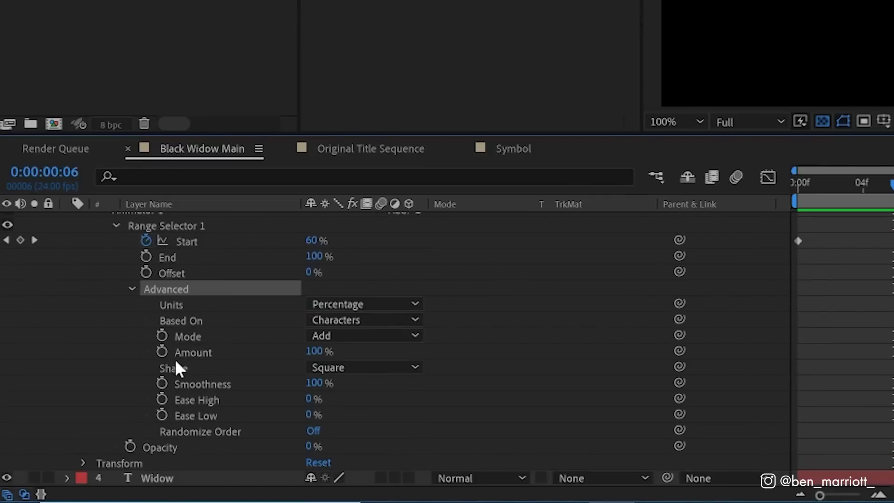
pyautogui.click(313, 431)
pyautogui.press('Home')
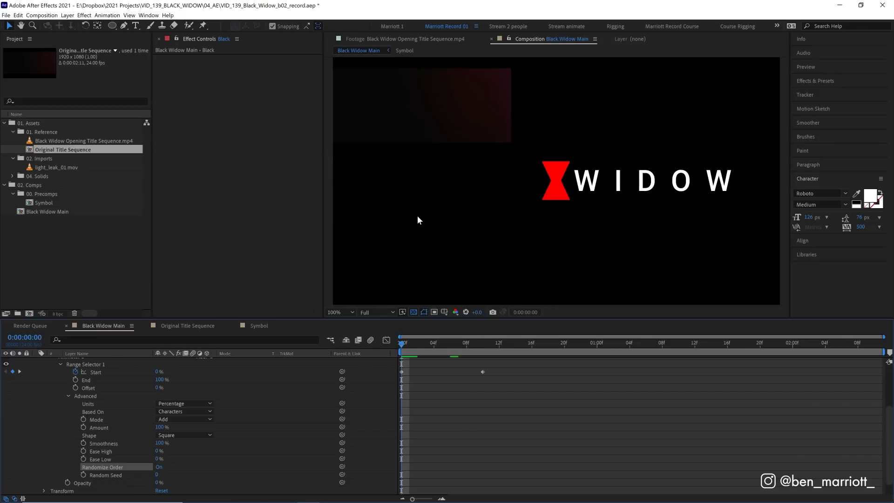
pyautogui.press('space')
pyautogui.press('space')
# Step: Apply easing to the Start keyframe at frame 10 and preview the animation from the beginning
pyautogui.moveTo(499, 367); pyautogui.dragTo(452, 395)
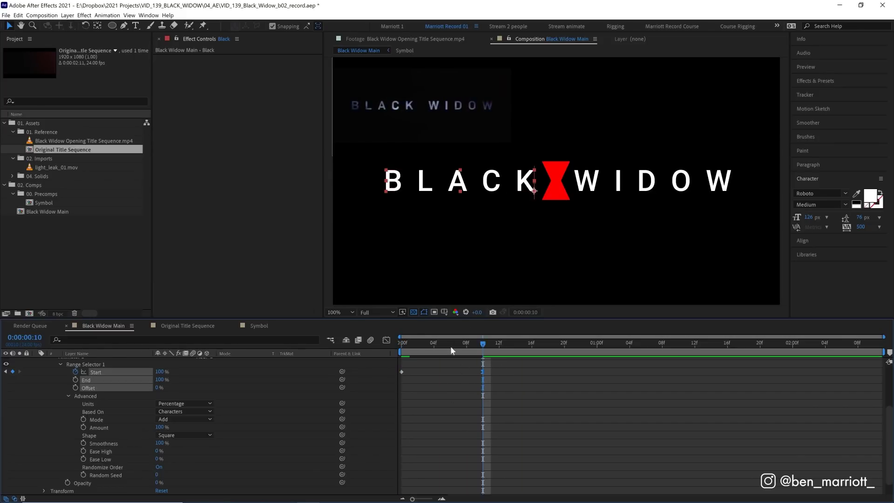
pyautogui.press('Home')
pyautogui.press('space')
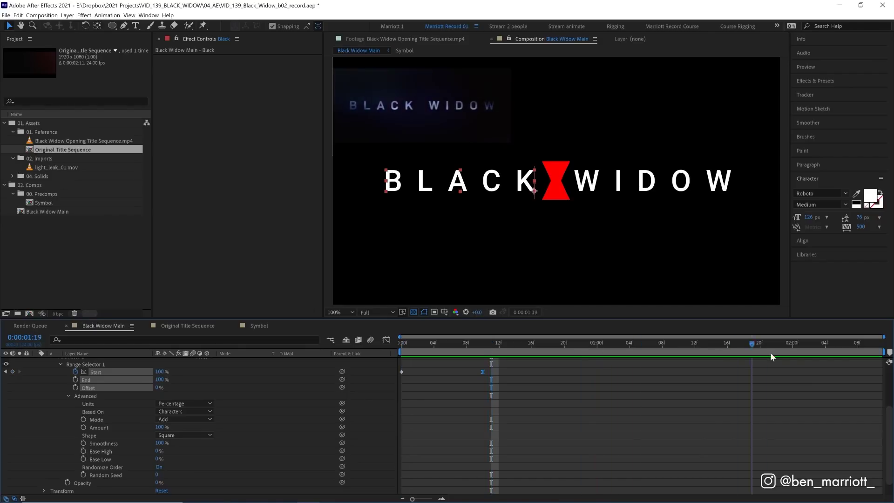
# Step: Hold Start at 100% with a keyframe at 0:00:02:00, lower Start at 0:00:02:09 to hide the letters again, and preview
pyautogui.click(842, 348)
pyautogui.moveTo(843, 350); pyautogui.dragTo(792, 353)
pyautogui.scroll(2, 788, 401)
pyautogui.click(12, 419)
pyautogui.click(867, 347)
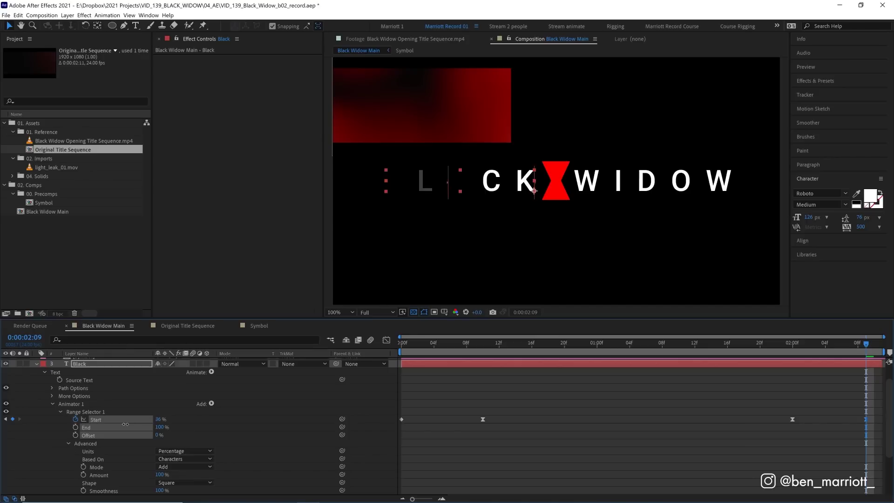
pyautogui.press('space')
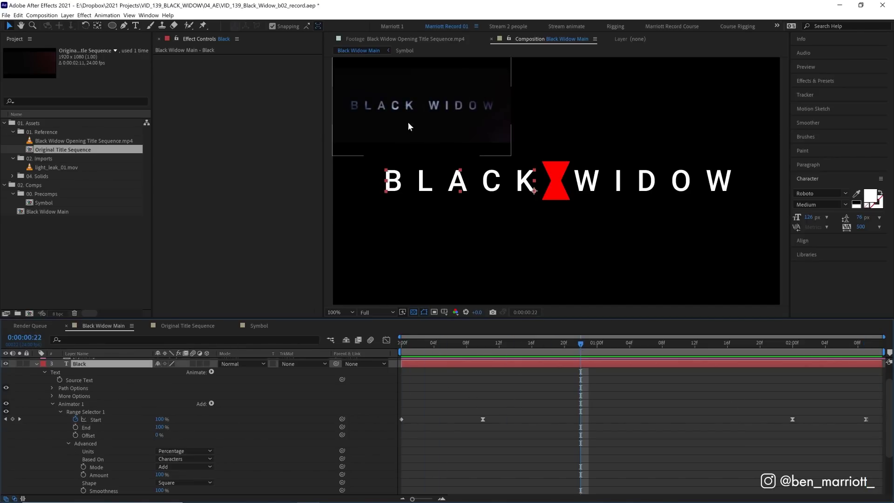
# Step: Replace the Black layer's text with MARVEL and preview the same reveal animation on the new word
pyautogui.doubleClick(582, 364)
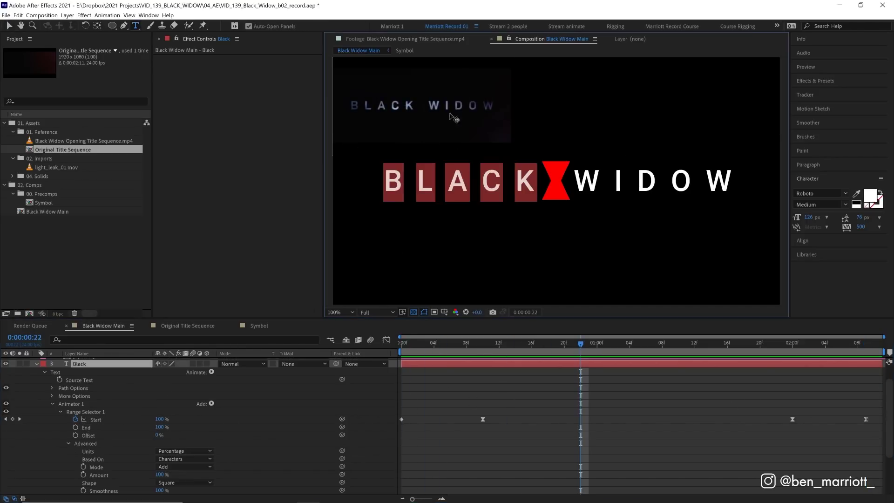
pyautogui.write('MARVEL')
pyautogui.press('Escape')
pyautogui.press('space')
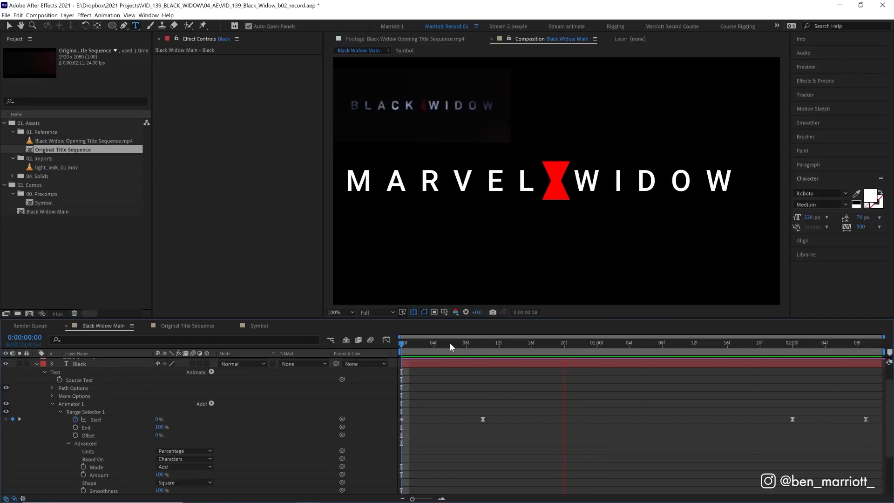
# Step: Change the MARVEL text layer's wording back to BLACK
pyautogui.doubleClick(561, 363)
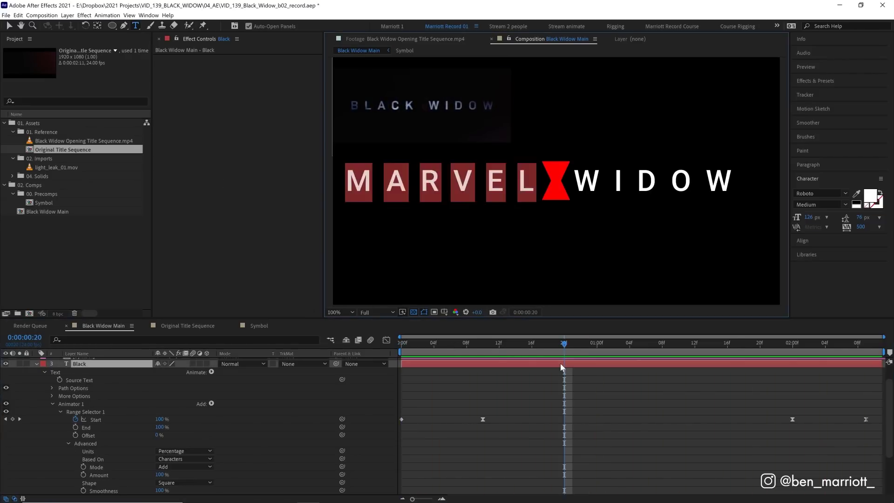
pyautogui.write('BLACK')
pyautogui.click(9, 27)
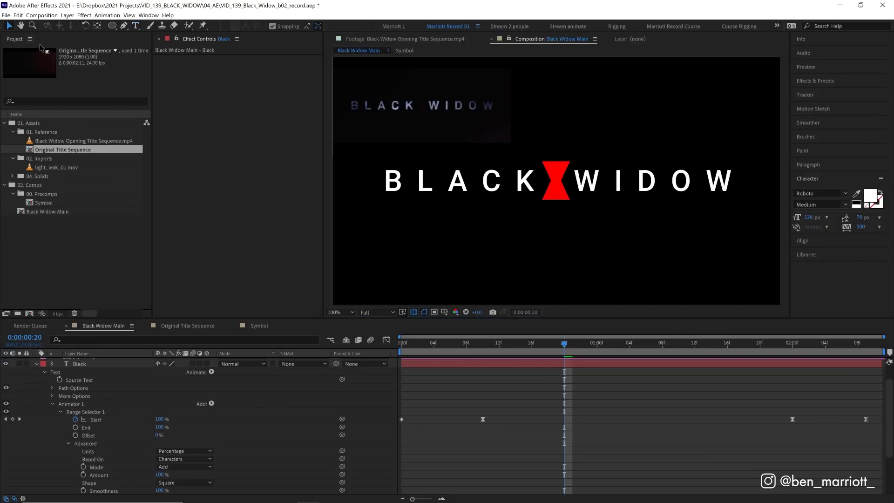
# Step: Copy Animator 1 from the Black layer onto the Widow layer at the first frame and preview both words
pyautogui.click(680, 193)
pyautogui.click(94, 413)
pyautogui.click(74, 406)
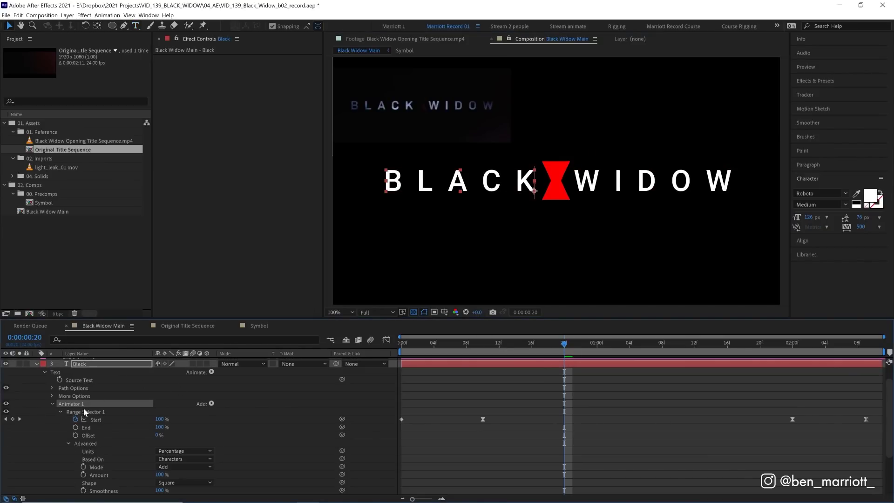
pyautogui.scroll(-3, 84, 466)
pyautogui.click(88, 483)
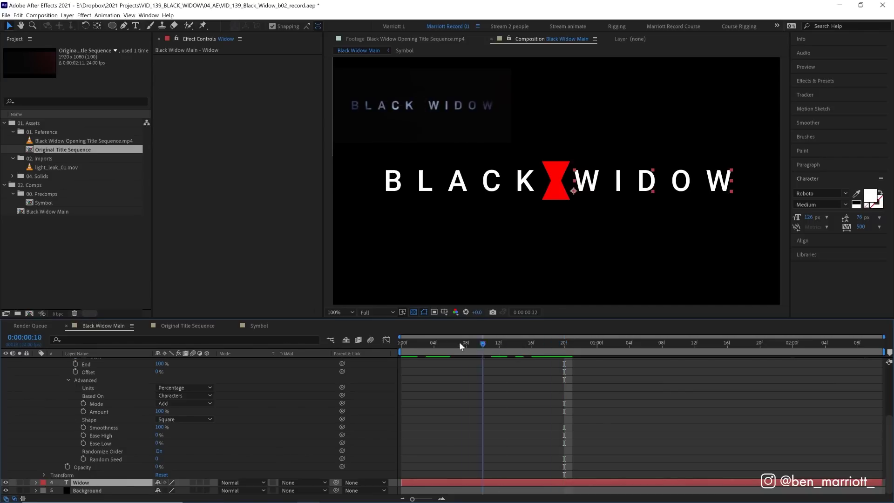
pyautogui.moveTo(428, 343); pyautogui.dragTo(378, 346)
pyautogui.hotkey('ctrl', 'v')
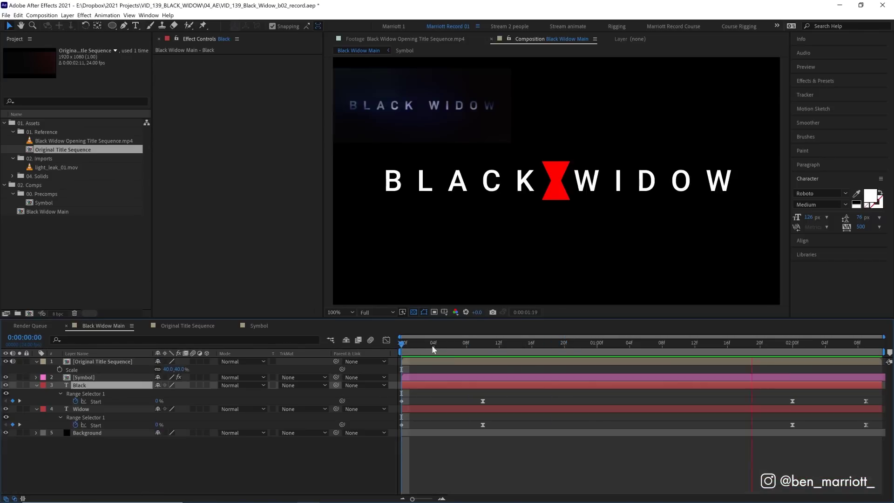
pyautogui.press('space')
pyautogui.press('space')
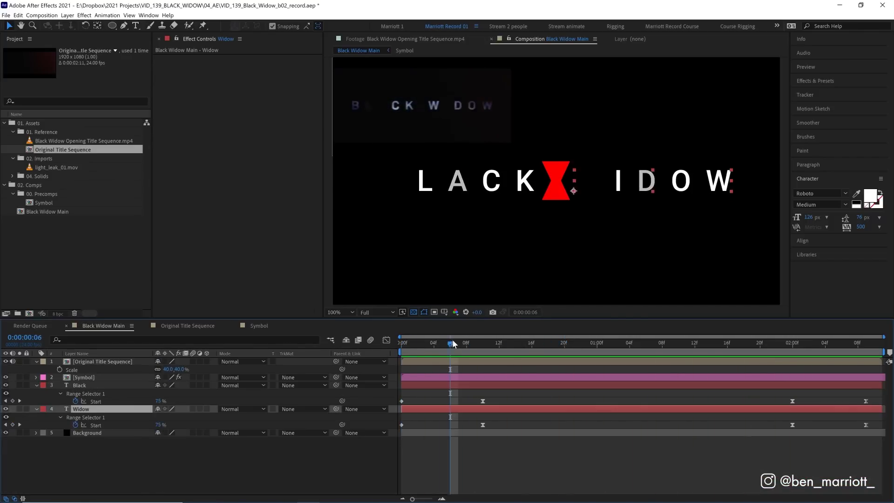
# Step: Change the Random Seed in the Widow layer's Range Selector so its letters appear in a different order from Black's
pyautogui.moveTo(451, 344); pyautogui.dragTo(427, 344)
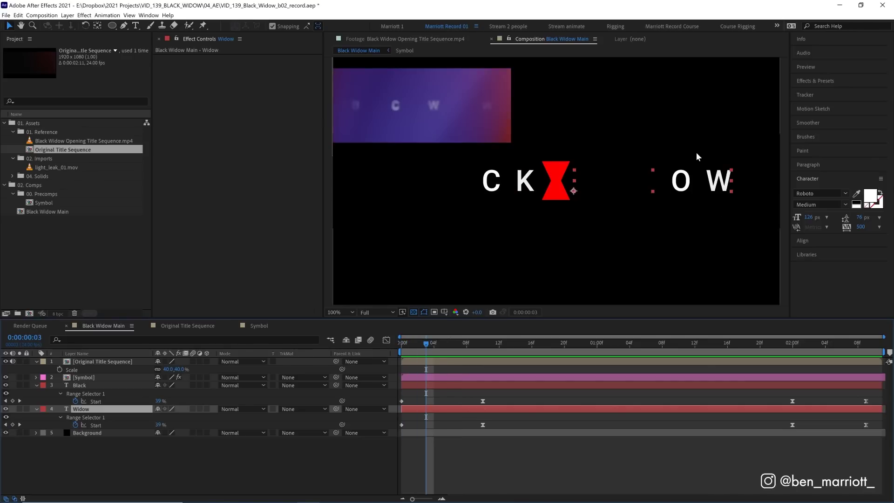
pyautogui.click(433, 347)
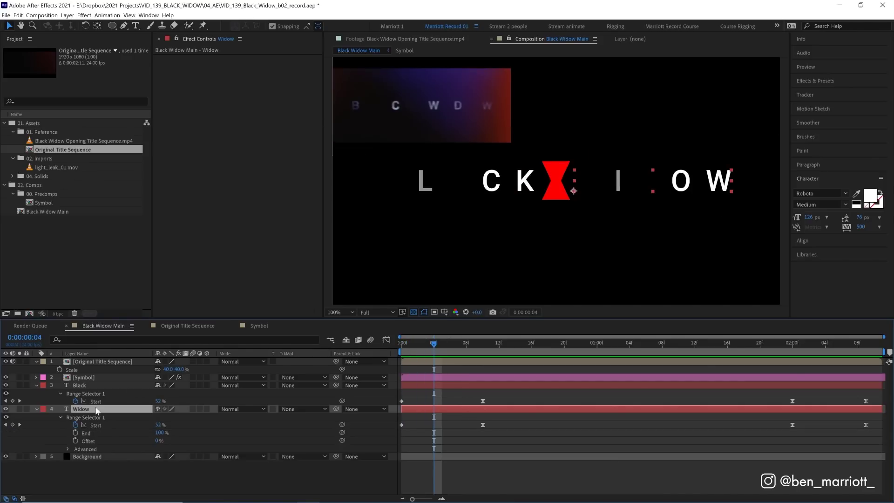
pyautogui.click(67, 449)
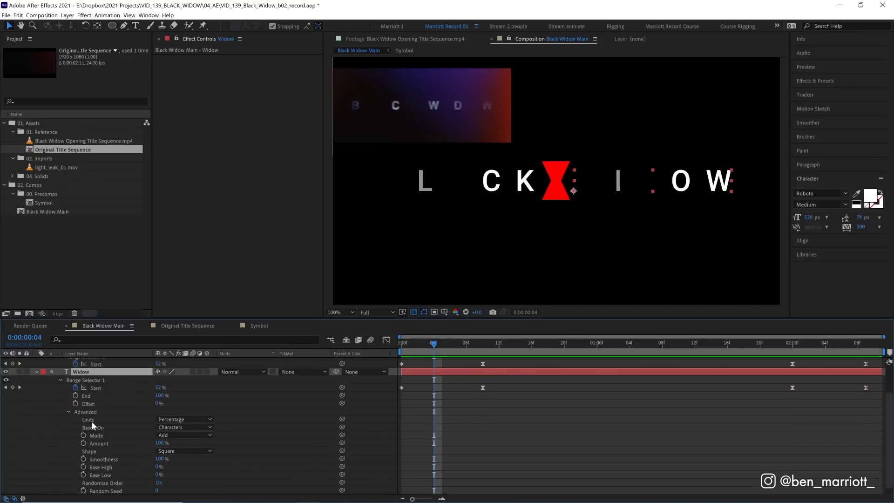
pyautogui.moveTo(158, 483); pyautogui.dragTo(180, 484)
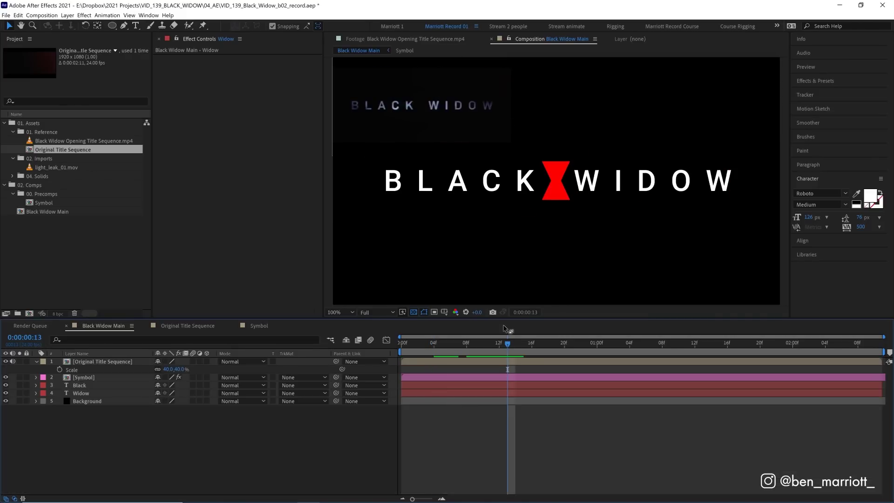
pyautogui.press('pageup')
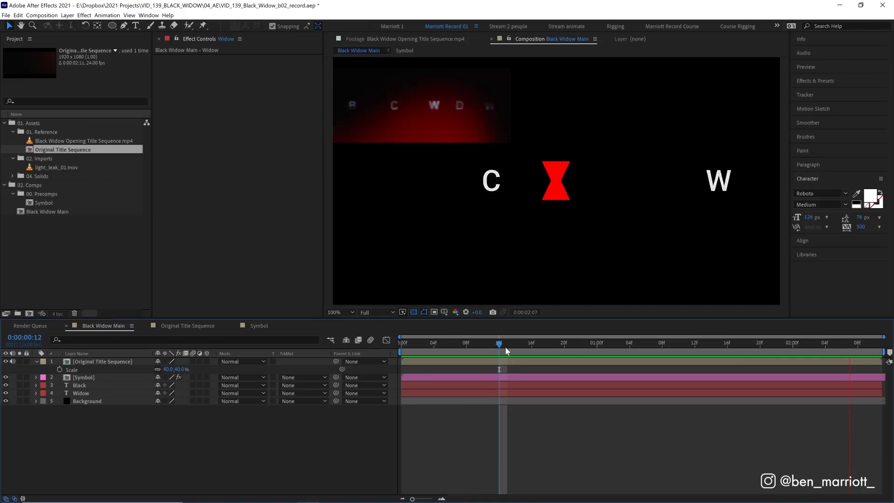
# Step: Parent the Black and Widow text layers to the Symbol layer
pyautogui.moveTo(505, 347); pyautogui.dragTo(407, 356)
pyautogui.click(92, 386)
pyautogui.keyDown('shift'); pyautogui.click(90, 395); pyautogui.keyUp('shift')
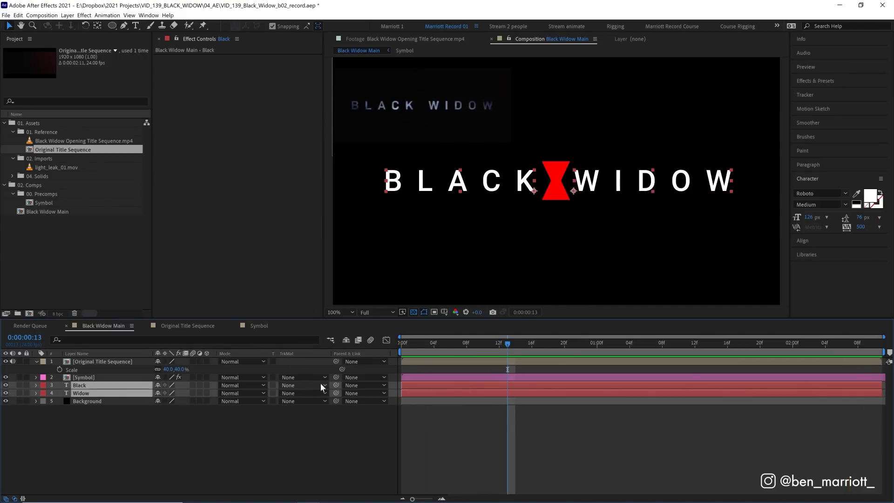
pyautogui.moveTo(336, 385); pyautogui.dragTo(124, 378)
# Step: Animate the Symbol layer's Scale with keyframes so it grows slightly from the first frame to near the composition's end
pyautogui.click(124, 378)
pyautogui.press('Home')
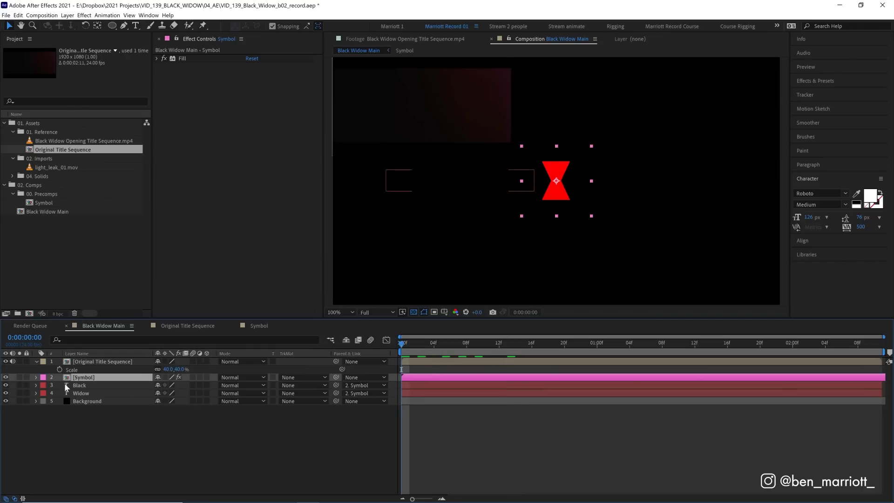
pyautogui.press('s')
pyautogui.click(60, 385)
pyautogui.moveTo(404, 345); pyautogui.dragTo(820, 352)
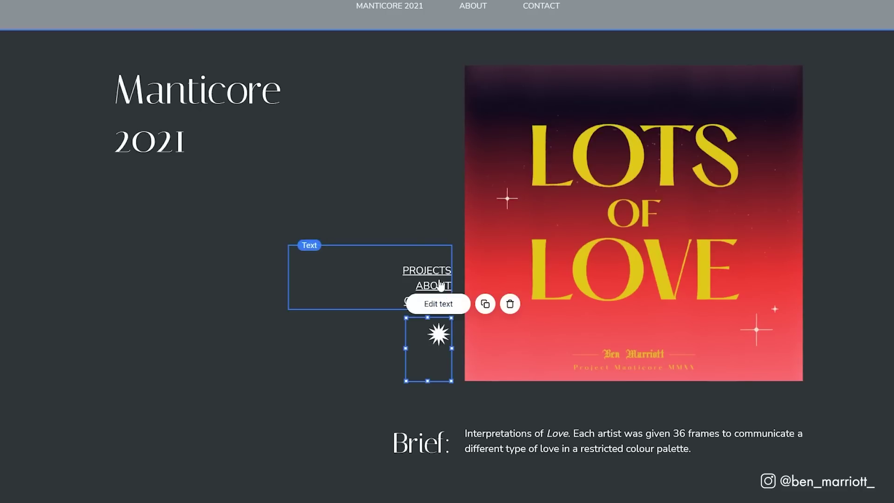
# Step: Switch to the Zyro website editor and move the star icon and the PROJECTS, ABOUT and CONTACT links lower beside the poster
pyautogui.click(391, 210)
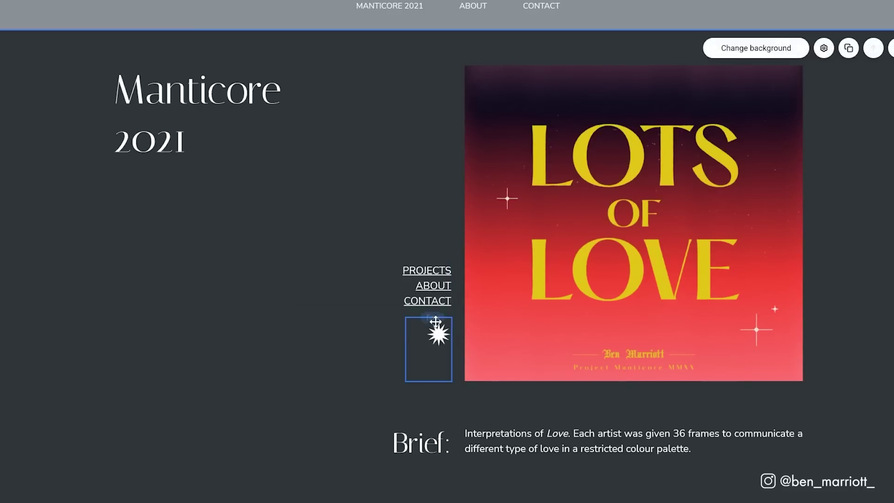
pyautogui.moveTo(436, 326); pyautogui.dragTo(436, 361)
pyautogui.moveTo(431, 299); pyautogui.dragTo(432, 332)
# Step: Widen the page title's text box so Manticore 2021 fits on one line
pyautogui.click(328, 155)
pyautogui.moveTo(335, 151); pyautogui.dragTo(410, 148)
pyautogui.click(842, 146)
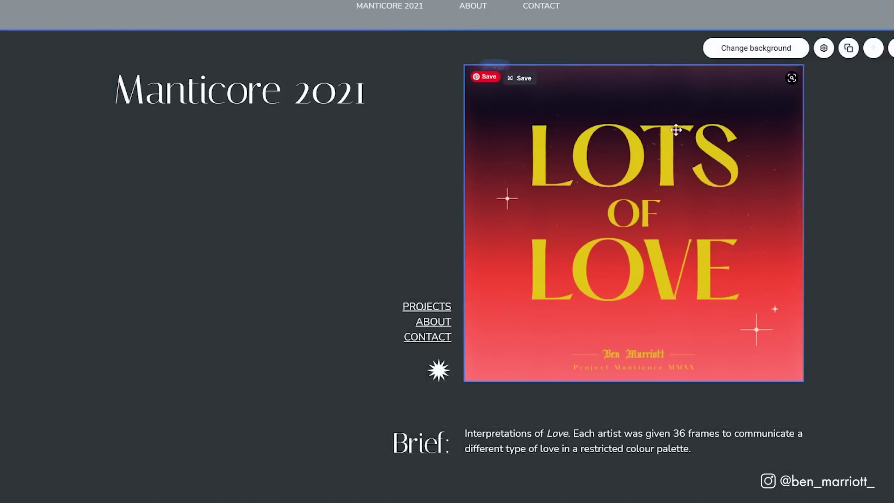
pyautogui.moveTo(343, 191); pyautogui.dragTo(285, 198)
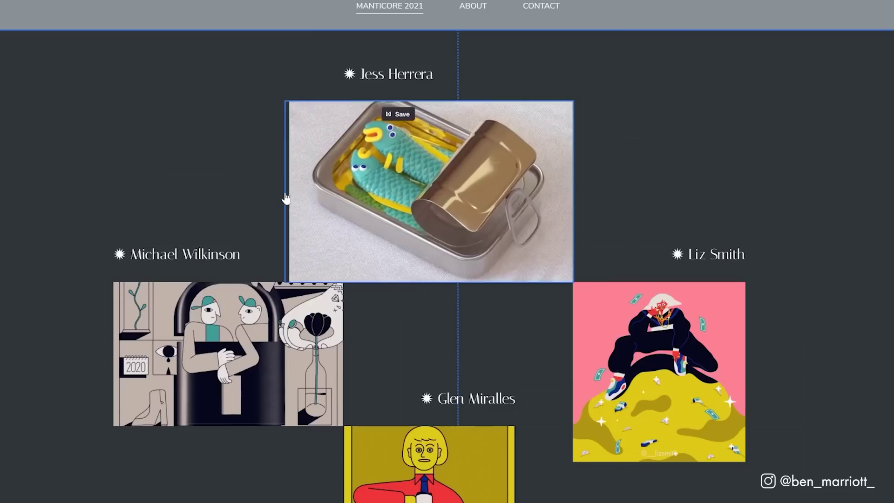
pyautogui.click(321, 353)
pyautogui.moveTo(343, 353); pyautogui.dragTo(291, 356)
pyautogui.click(504, 438)
pyautogui.moveTo(344, 466); pyautogui.dragTo(286, 466)
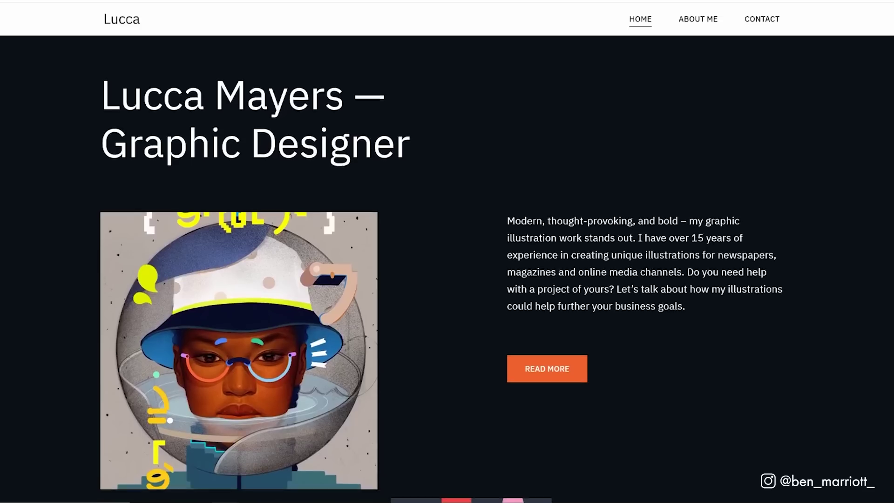
# Step: Look through the online shop template, the attention heatmap of the Manticore 2021 page and the AI Image Background Remover page
pyautogui.scroll(-2, 441, 289)
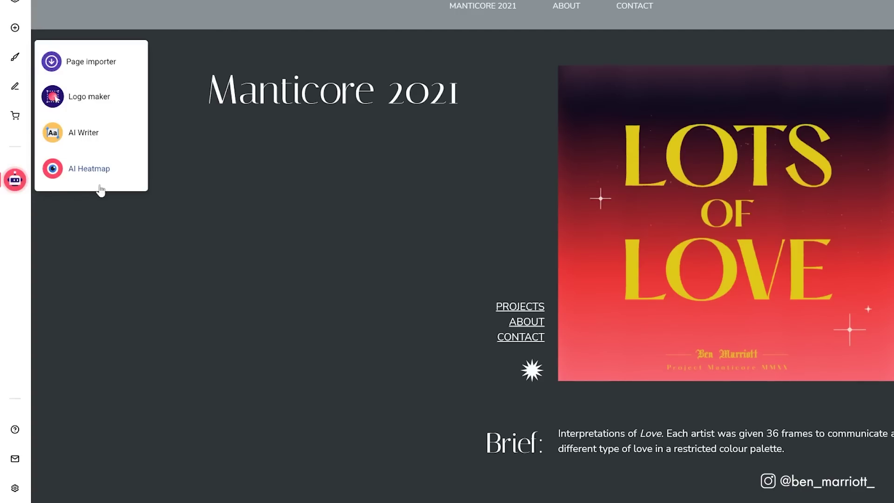
pyautogui.click(104, 171)
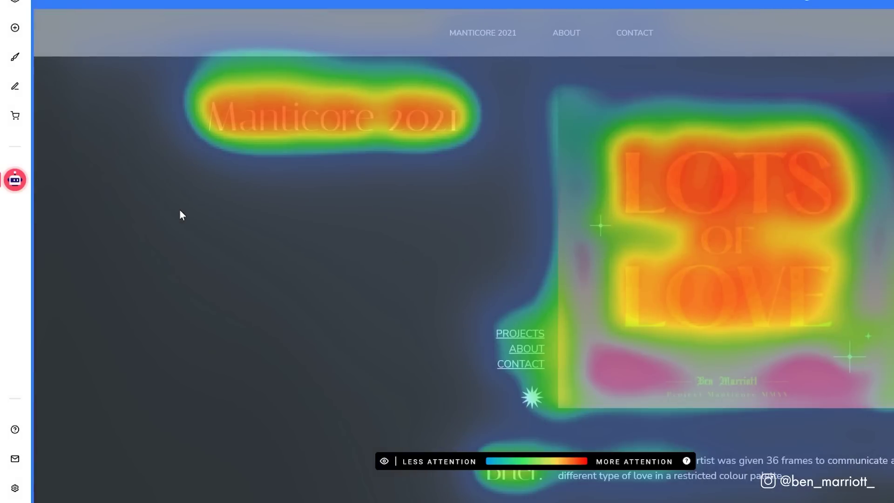
pyautogui.scroll(-2, 200, 182)
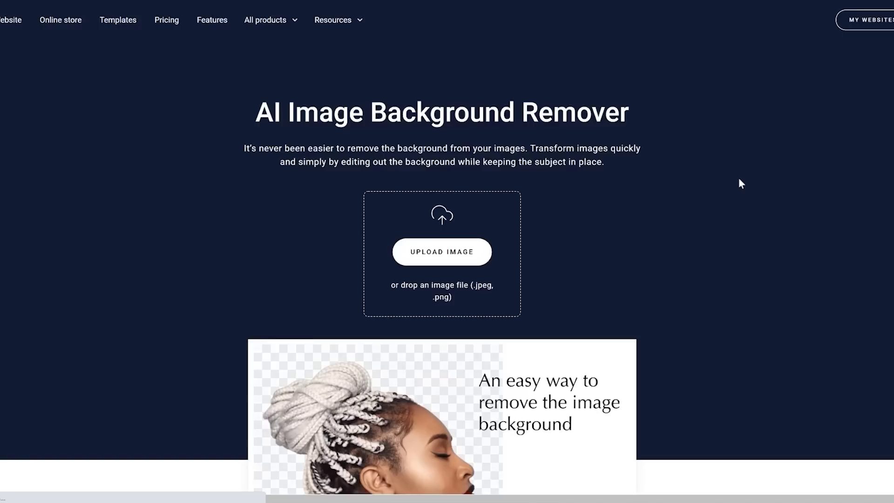
pyautogui.scroll(-5, 740, 182)
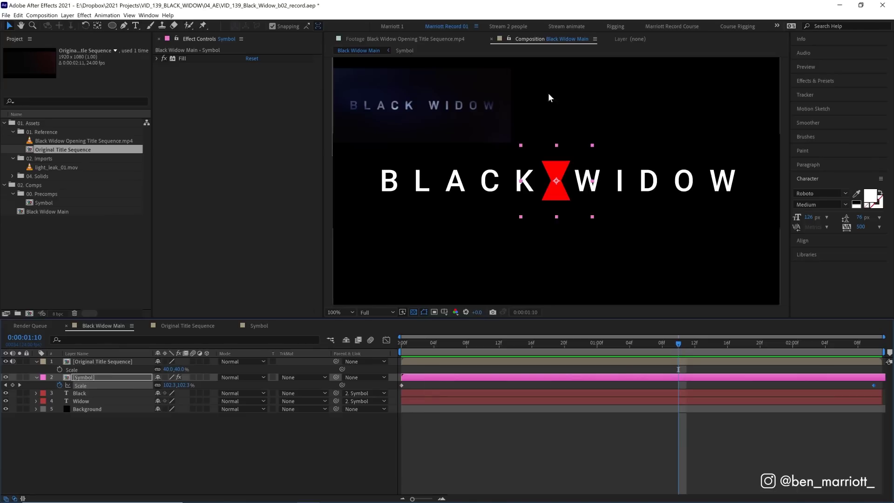
# Step: In After Effects, inspect the reference title's lettering and create a black solid layer named Texture 1 above the Symbol layer
pyautogui.scroll(4, 427, 100)
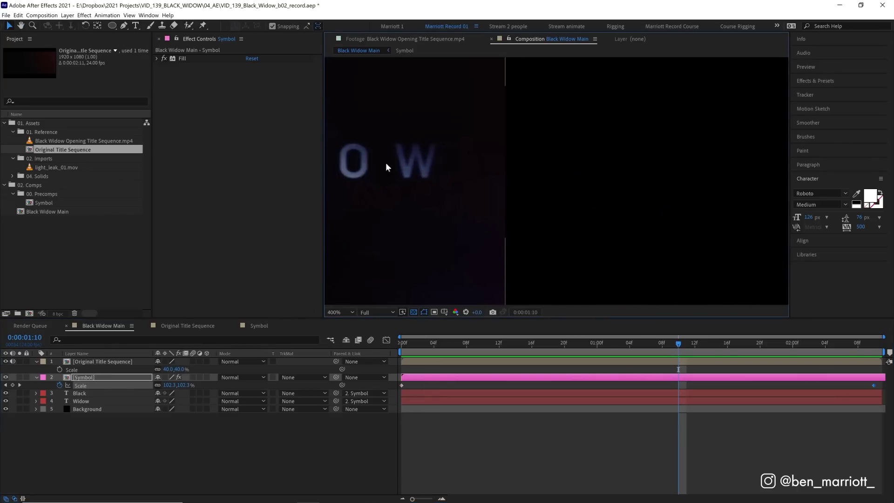
pyautogui.scroll(-4, 405, 164)
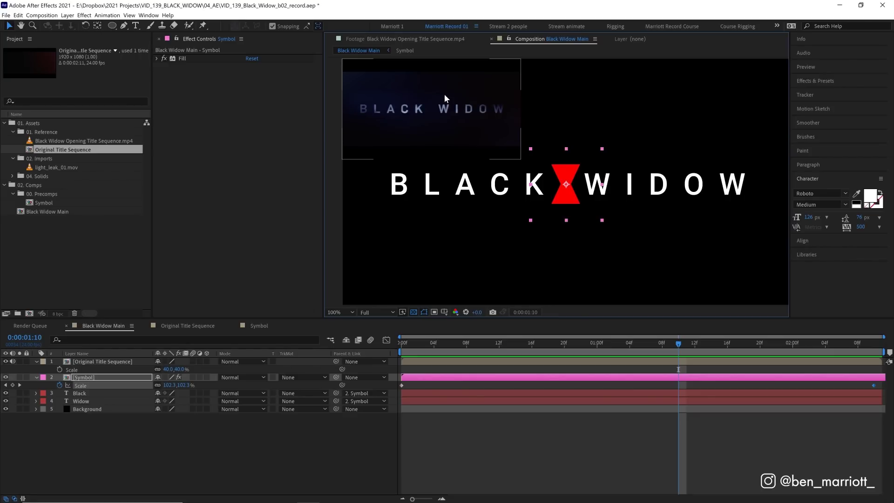
pyautogui.moveTo(632, 204); pyautogui.dragTo(615, 203)
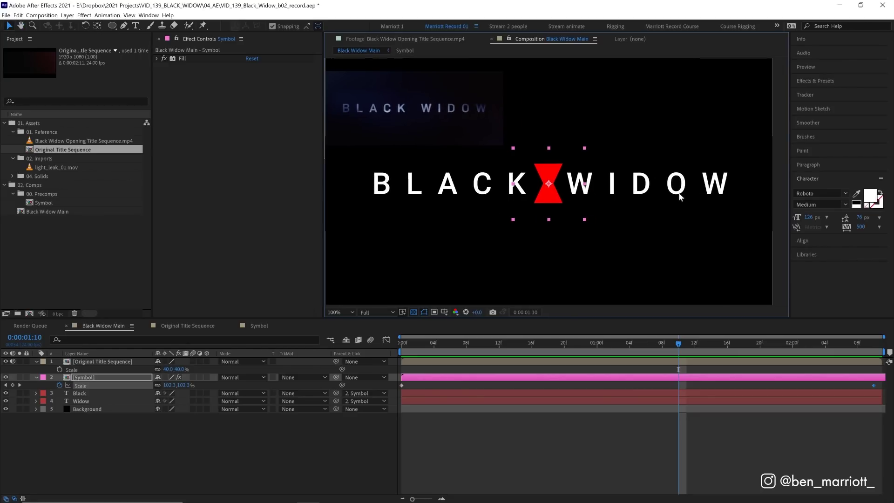
pyautogui.click(519, 452)
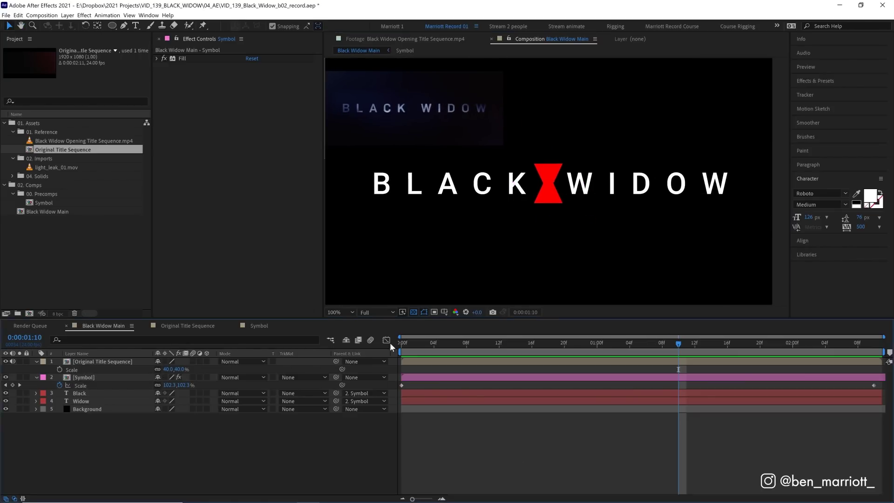
pyautogui.click(67, 15)
pyautogui.moveTo(78, 24)
pyautogui.click(223, 33)
pyautogui.click(463, 423)
pyautogui.hotkey('ctrl', '[')
# Step: Find the Fractal Noise effect and apply it to the Texture 1 layer
pyautogui.click(829, 81)
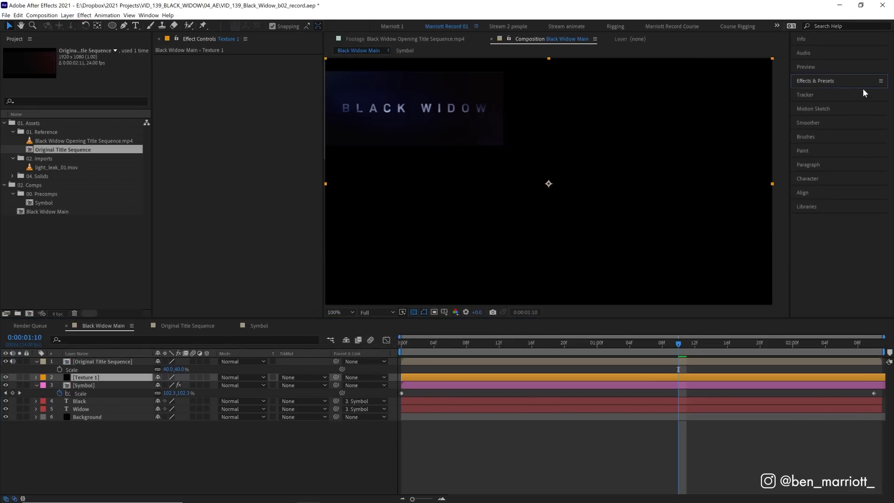
pyautogui.write('frac')
pyautogui.doubleClick(834, 172)
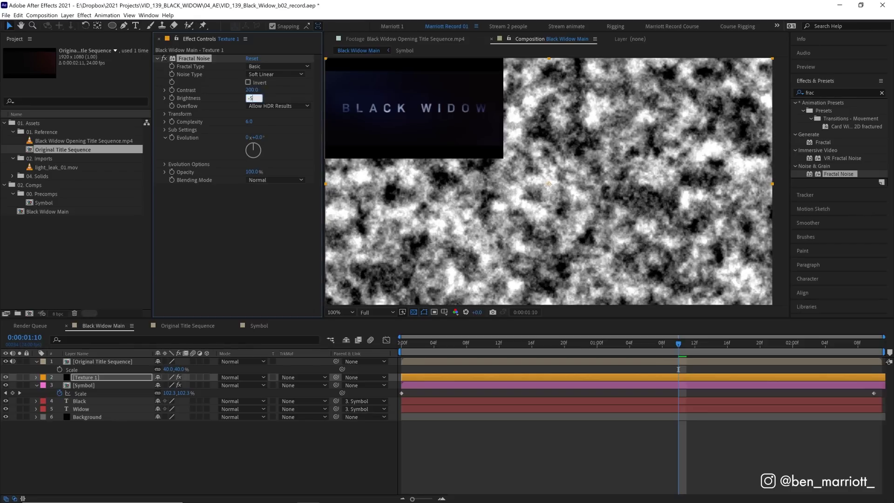
# Step: Set the Fractal Noise Contrast to 200, Brightness to -50 and Transform Scale to 300
pyautogui.write('-50')
pyautogui.press('Return')
pyautogui.click(165, 114)
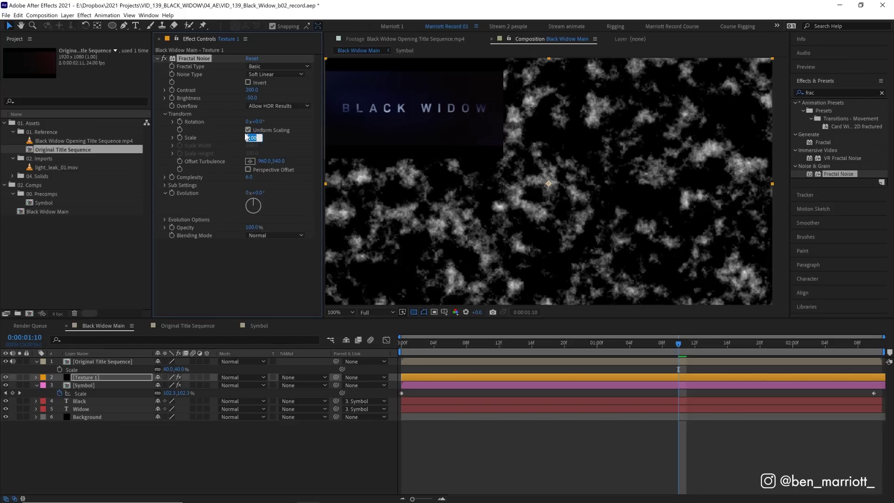
pyautogui.click(172, 138)
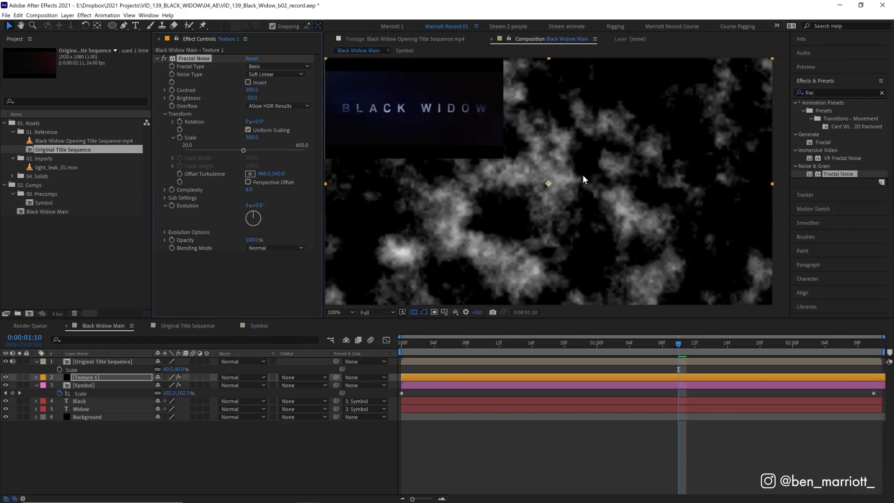
pyautogui.hotkey('ctrl', 'shift', 'a')
# Step: Find the Venetian Blinds effect and apply it to the Texture 1 layer
pyautogui.click(847, 94)
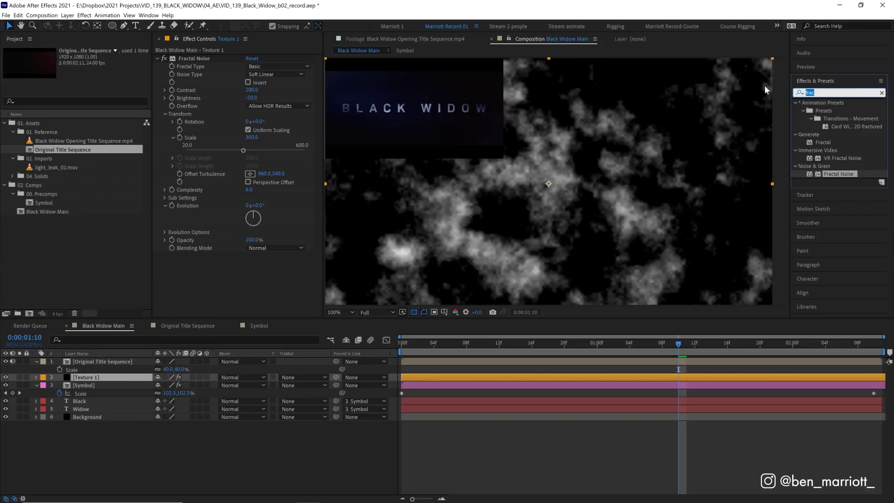
pyautogui.write('vene')
pyautogui.moveTo(842, 142); pyautogui.dragTo(618, 230)
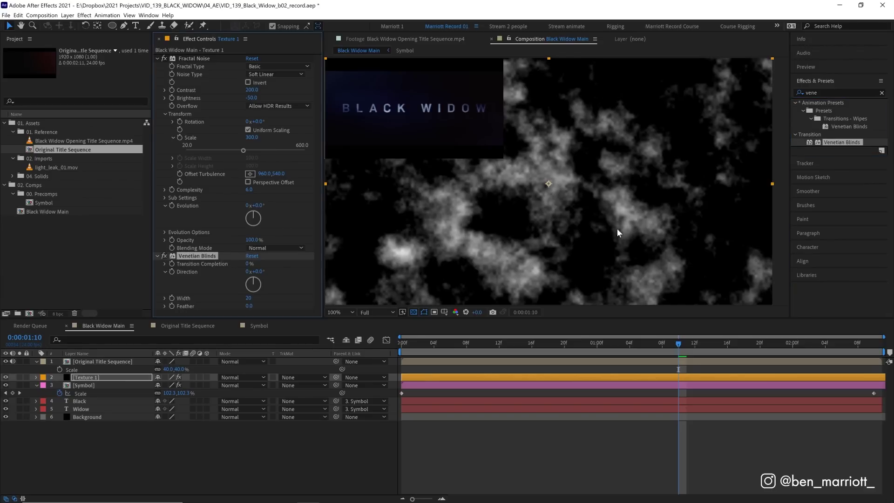
# Step: Set the Venetian Blinds Transition Completion to 59% and Direction to 90° for horizontal lines
pyautogui.click(248, 264)
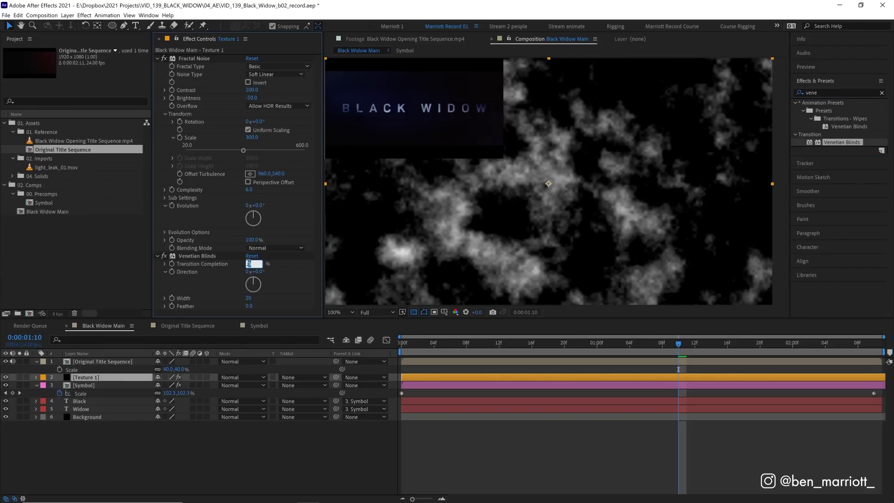
pyautogui.press('Return')
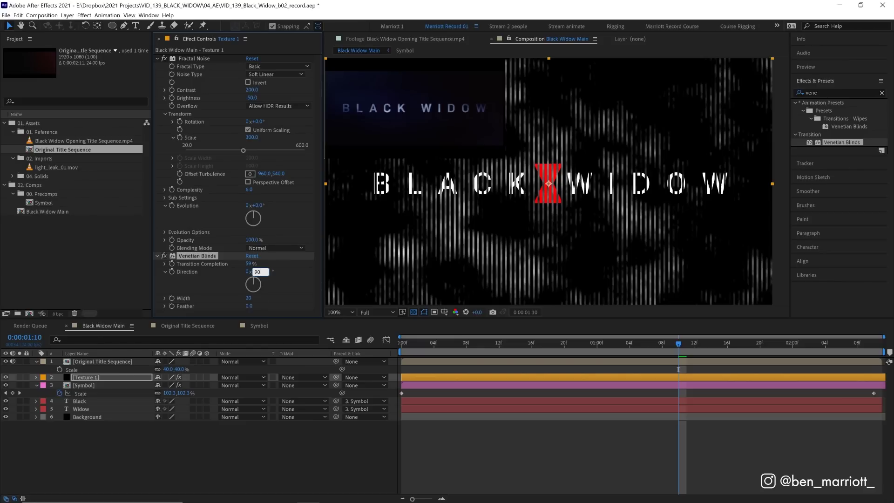
pyautogui.write('90')
pyautogui.press('Return')
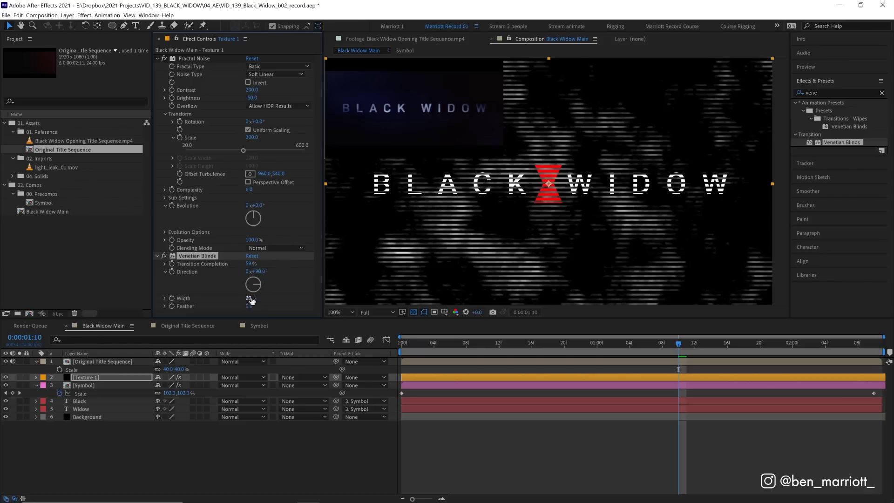
# Step: Reduce the Venetian Blinds Width to 4 and check the texture at 0:00:01:02
pyautogui.press('Down')
pyautogui.press('Down')
pyautogui.press('Down')
pyautogui.press('Down')
pyautogui.press('Down')
pyautogui.press('Down')
pyautogui.press('Down')
pyautogui.press('Down')
pyautogui.press('Down')
pyautogui.press('Down')
pyautogui.press('Down')
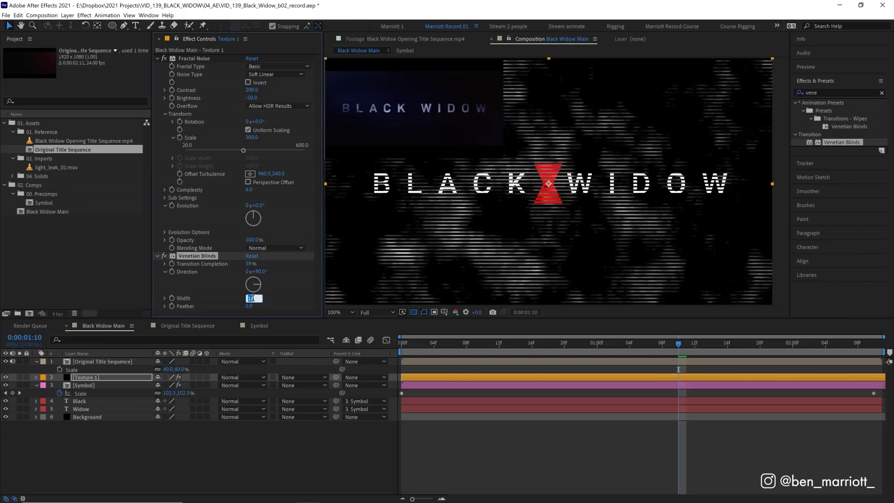
pyautogui.write('4')
pyautogui.press('Return')
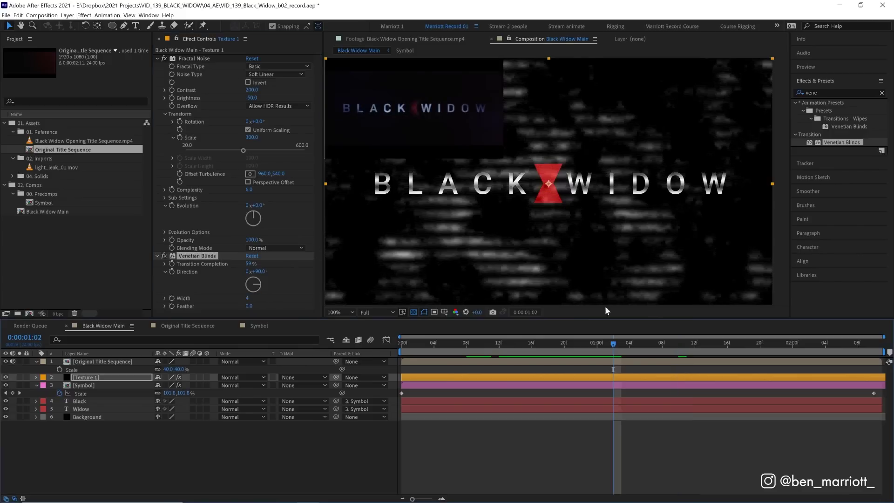
# Step: Change the Texture 1 layer's blending mode to Multiply so the texture only affects the title
pyautogui.click(242, 377)
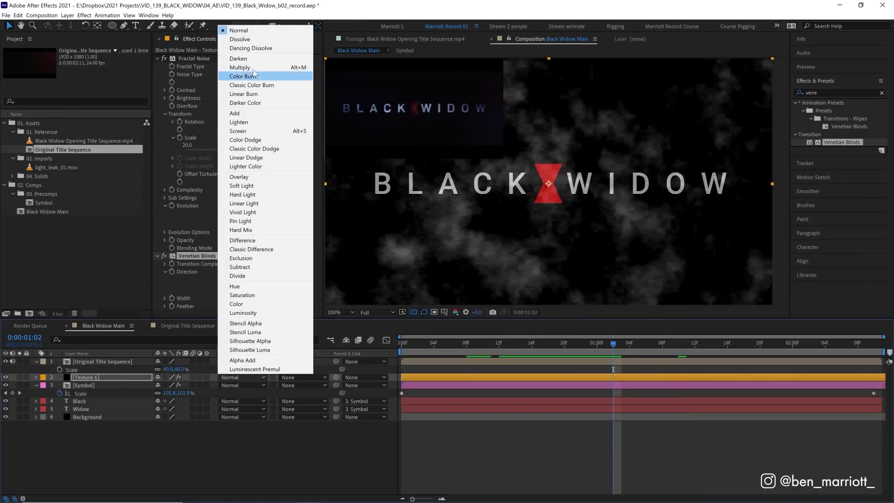
pyautogui.click(253, 69)
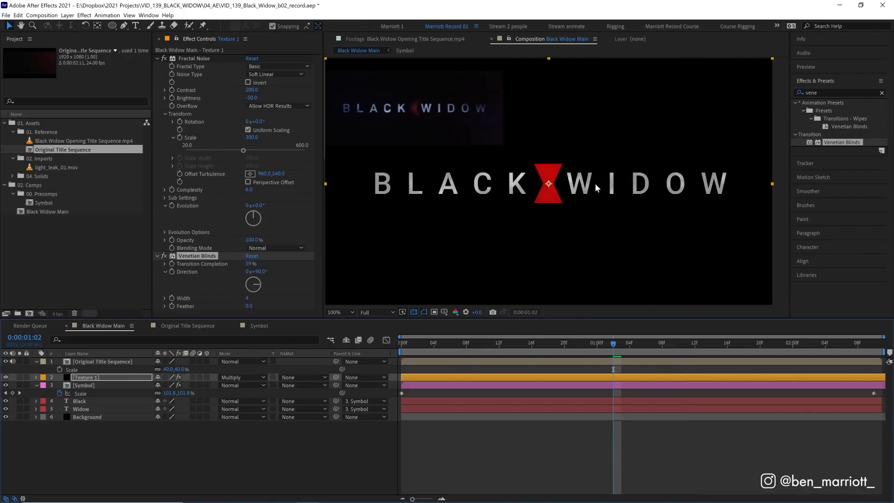
pyautogui.click(503, 195)
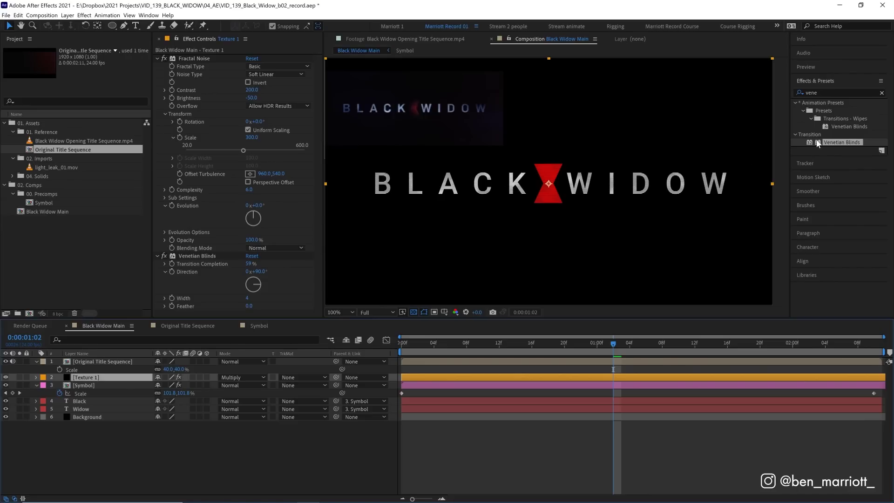
# Step: Apply Gaussian Blur to the Texture 1 layer with a Blurriness of 4 and check the title at 0:00:01:05
pyautogui.press('BackSpace')
pyautogui.press('BackSpace')
pyautogui.press('BackSpace')
pyautogui.press('BackSpace')
pyautogui.write('gaus')
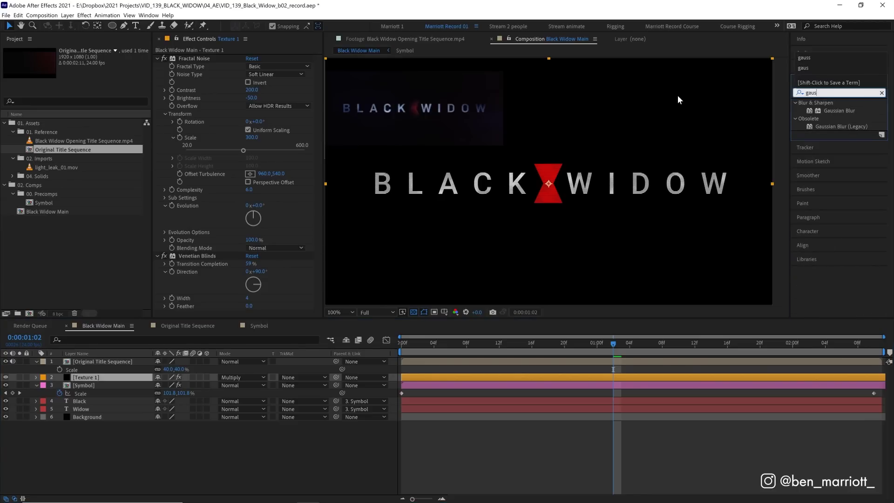
pyautogui.moveTo(823, 110); pyautogui.dragTo(267, 287)
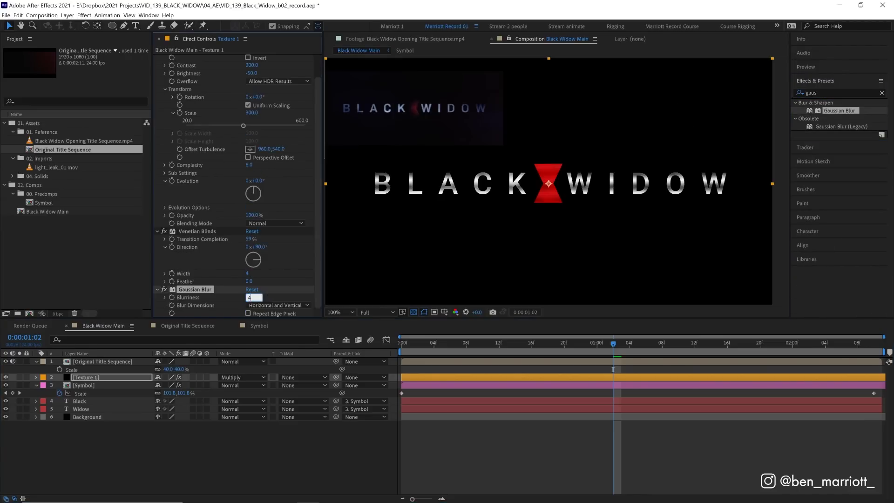
pyautogui.press('Return')
pyautogui.scroll(1, 505, 199)
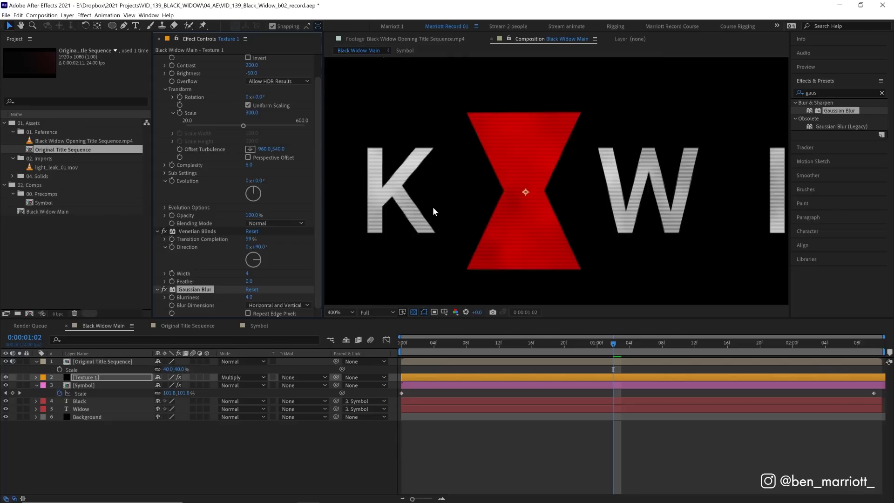
pyautogui.scroll(-1, 433, 208)
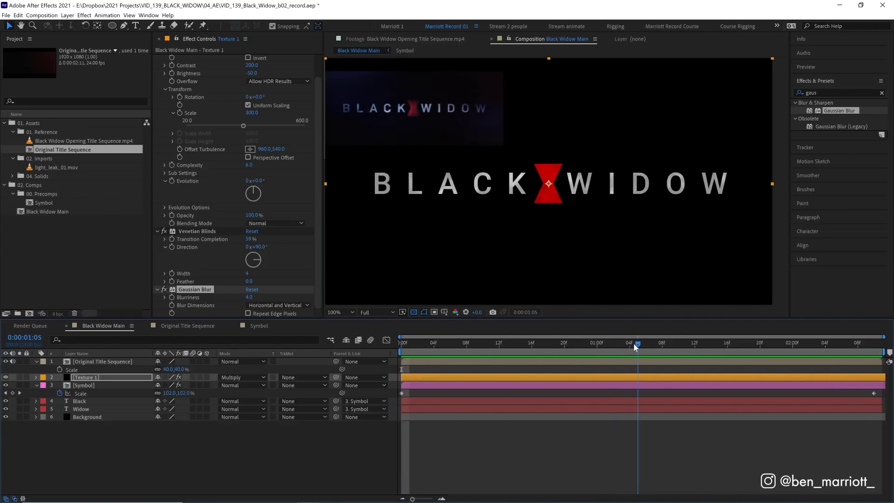
pyautogui.click(637, 343)
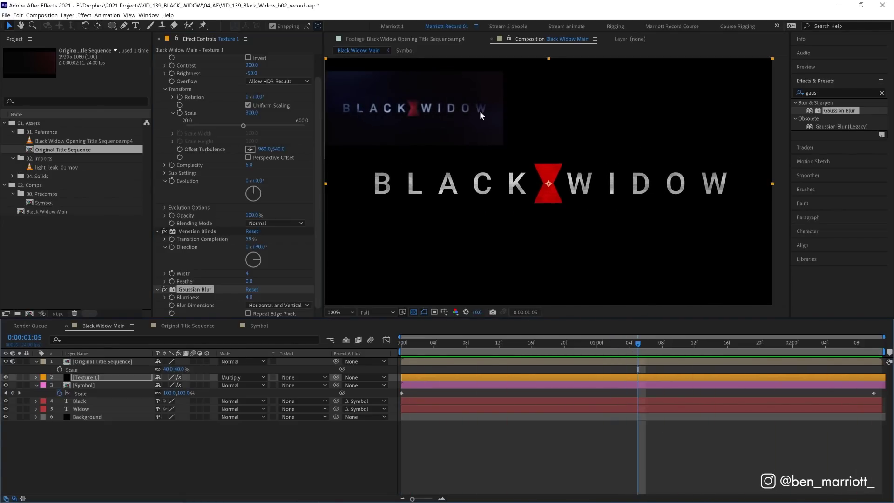
# Step: Create a new solid layer named Texture 2 above Texture 1
pyautogui.click(524, 457)
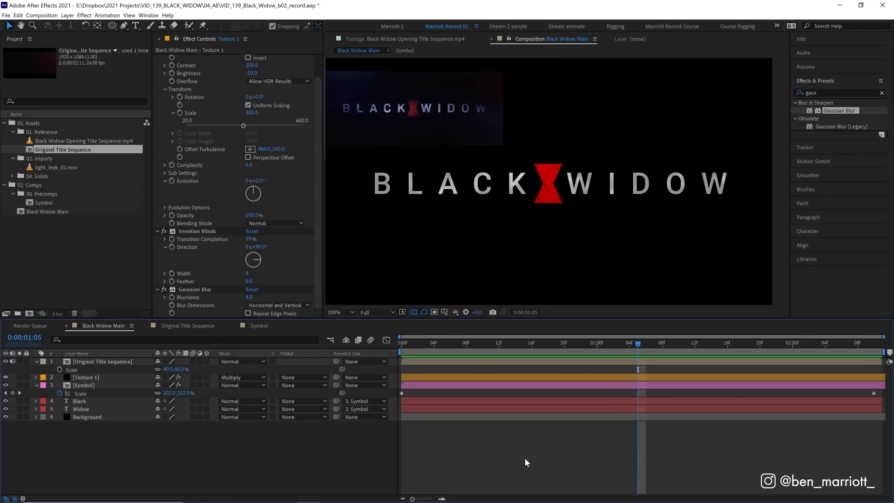
pyautogui.click(67, 16)
pyautogui.moveTo(79, 27)
pyautogui.click(224, 33)
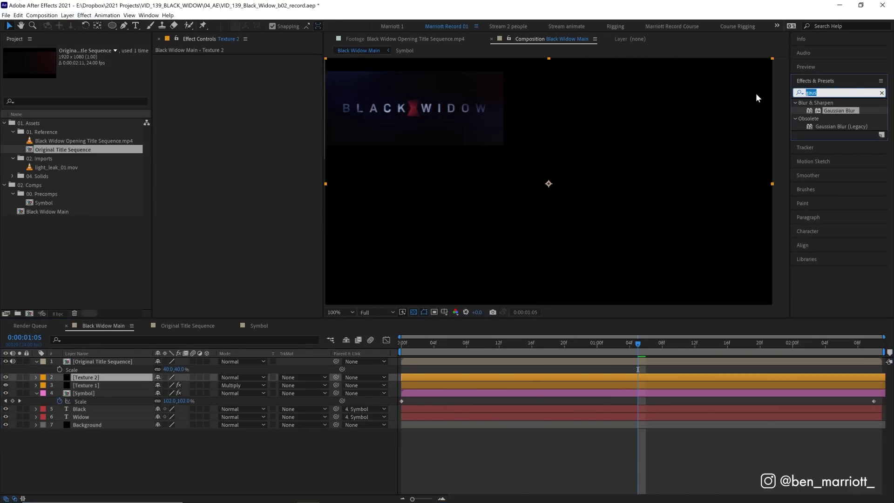
# Step: Apply Fractal Noise to the Texture 2 layer and set its blending mode to Multiply
pyautogui.write('frac')
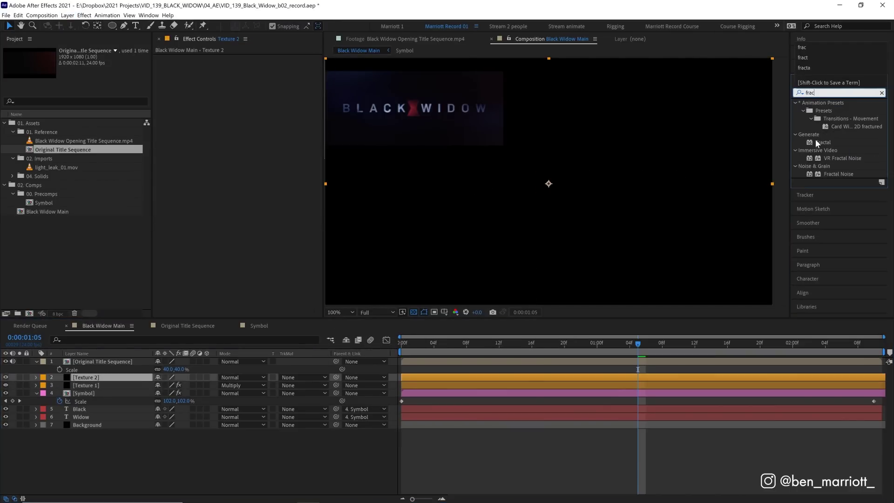
pyautogui.doubleClick(838, 174)
pyautogui.click(247, 377)
pyautogui.click(233, 68)
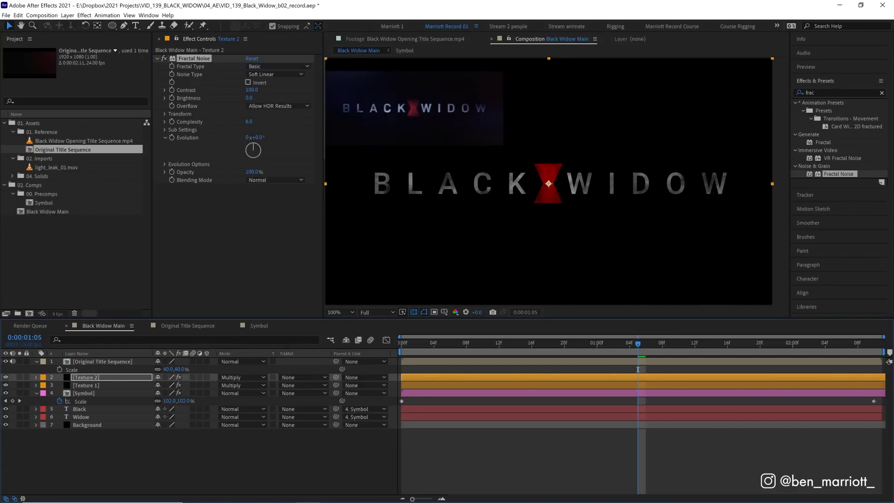
# Step: Set Texture 2's Fractal Noise Transform Scale to 300 and Brightness to 25
pyautogui.click(165, 114)
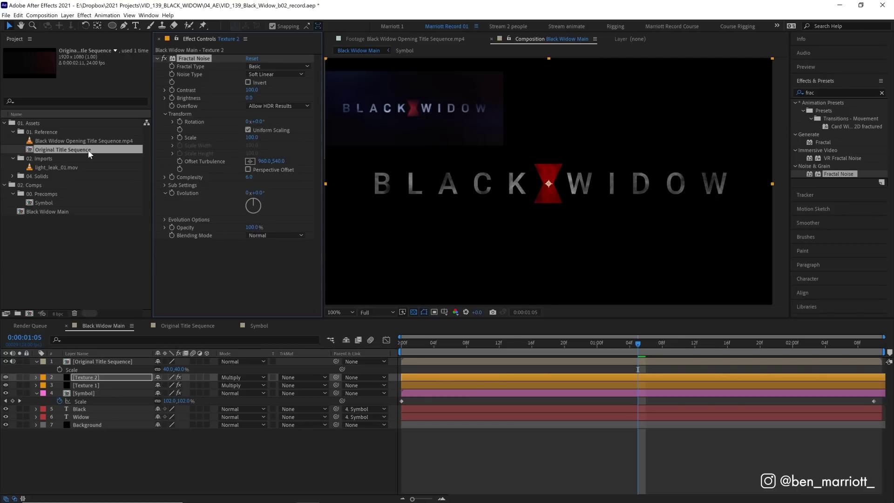
pyautogui.click(173, 138)
pyautogui.moveTo(249, 138); pyautogui.dragTo(257, 138)
pyautogui.click(255, 137)
pyautogui.write('300')
pyautogui.press('Return')
pyautogui.click(252, 97)
pyautogui.write('25')
pyautogui.press('Return')
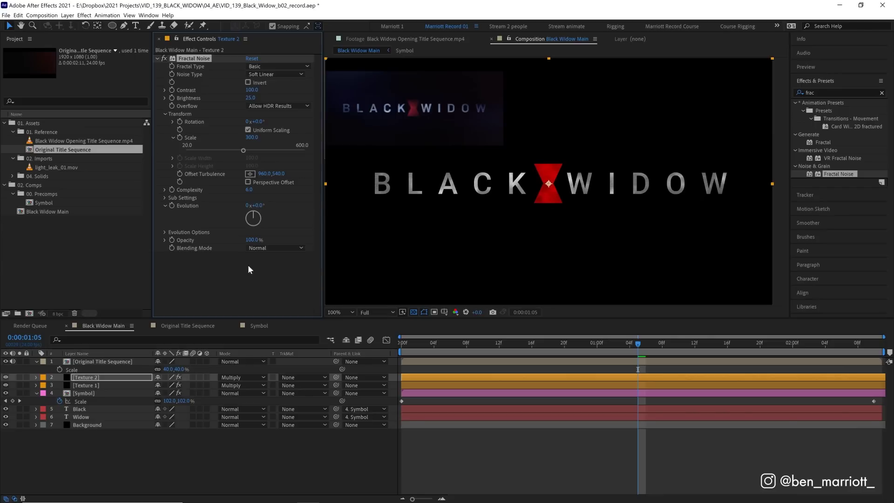
# Step: Preview the title and compare the timing of the hourglass symbol with the reference sequence
pyautogui.press('space')
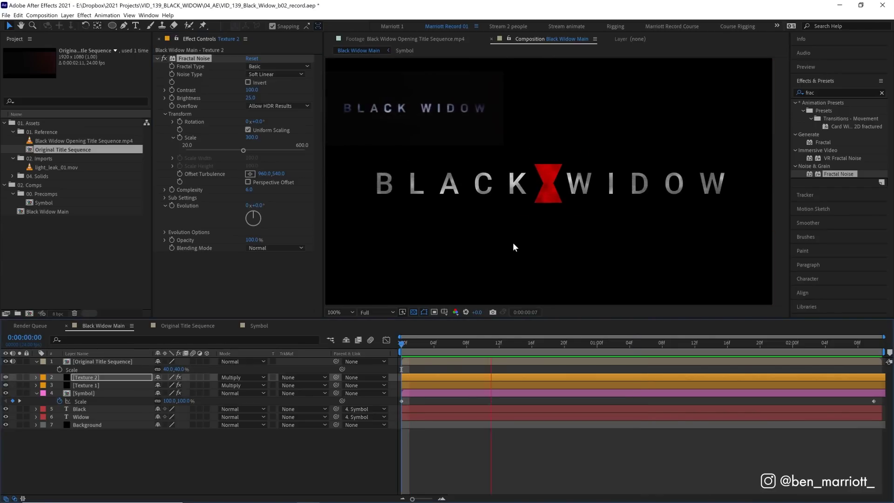
pyautogui.click(597, 344)
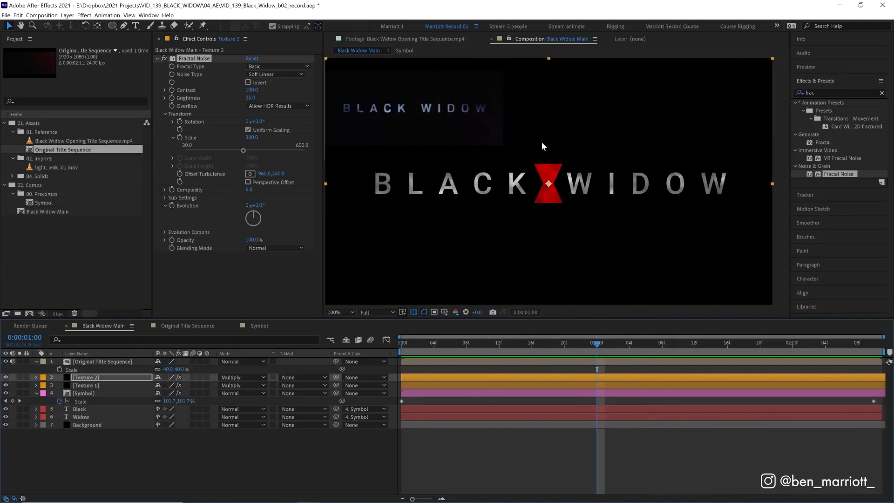
pyautogui.press('space')
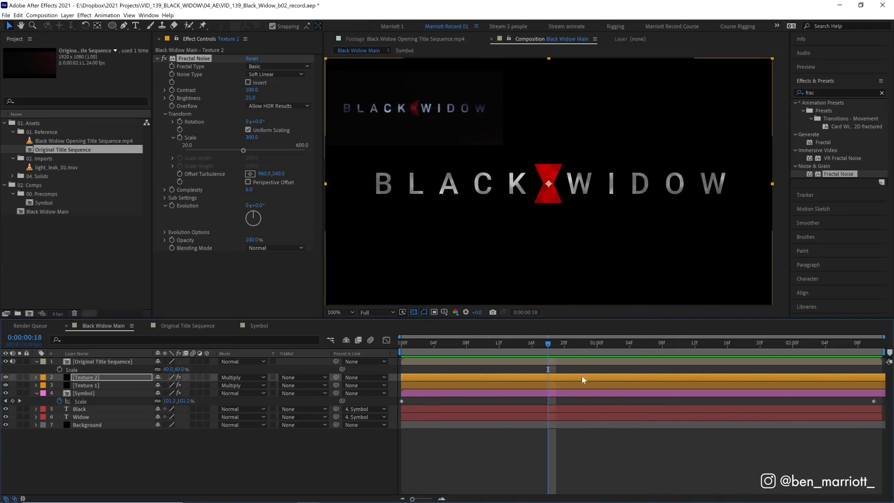
pyautogui.moveTo(541, 345); pyautogui.dragTo(679, 353)
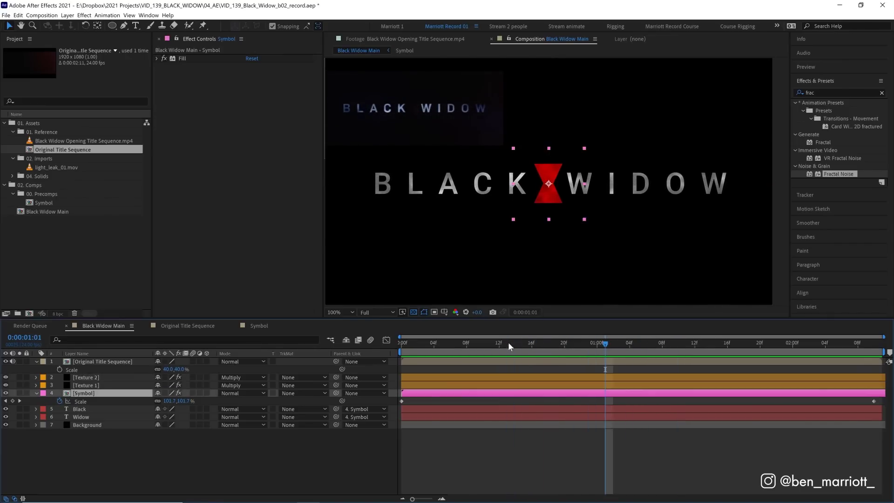
# Step: Trim the Symbol layer to start at 0:00:00:14 and end at 0:00:01:09
pyautogui.moveTo(502, 343)
pyautogui.mouseDown()
pyautogui.moveTo(533, 348)
pyautogui.moveTo(516, 345)
pyautogui.mouseUp()
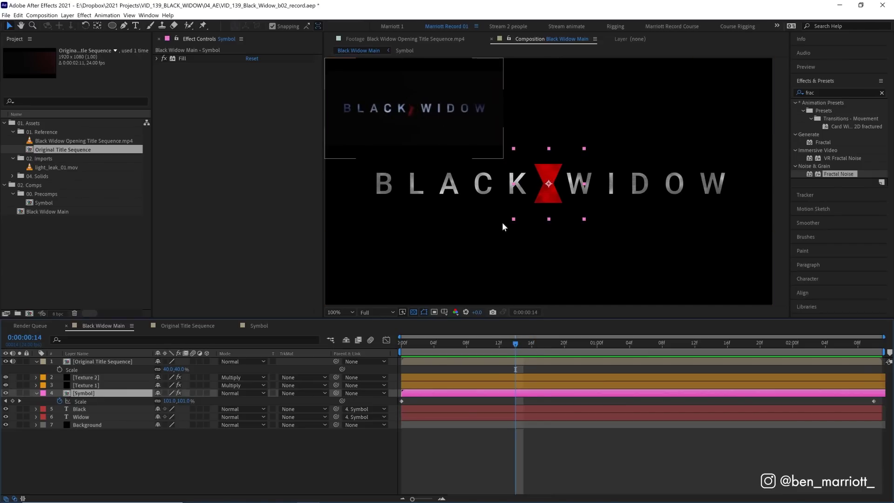
pyautogui.moveTo(399, 395); pyautogui.dragTo(512, 392)
pyautogui.moveTo(520, 347); pyautogui.dragTo(671, 346)
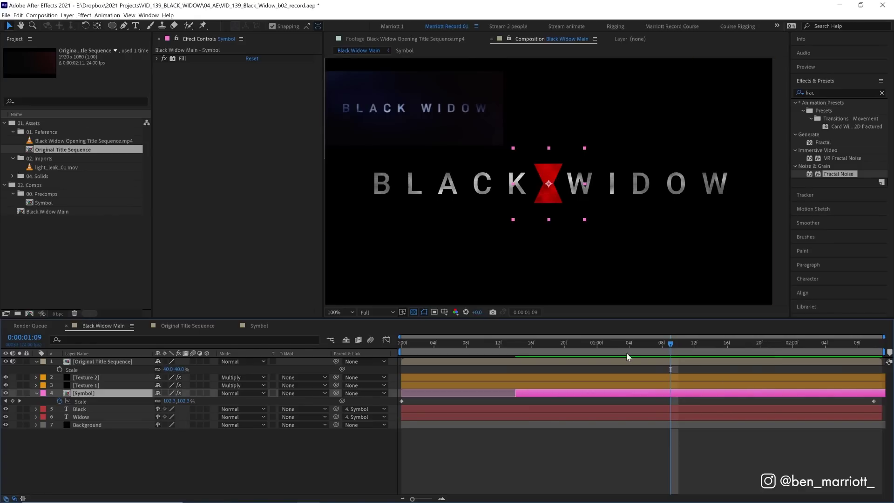
pyautogui.hotkey('alt', ']')
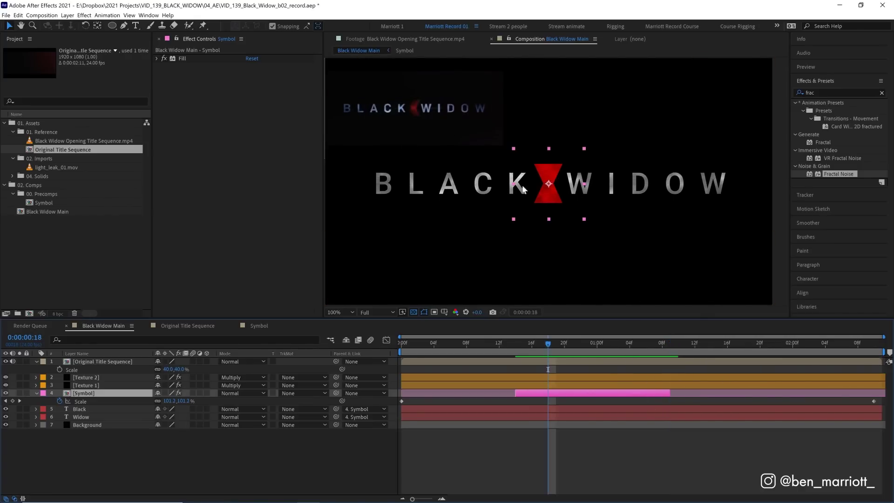
# Step: Draw a circular mask over the hourglass on the Symbol layer at 0:00:00:18
pyautogui.click(112, 26)
pyautogui.moveTo(522, 162); pyautogui.dragTo(566, 183)
pyautogui.press('v')
# Step: Set the Mask Feather of the Symbol layer's mask to 100 pixels
pyautogui.press('u')
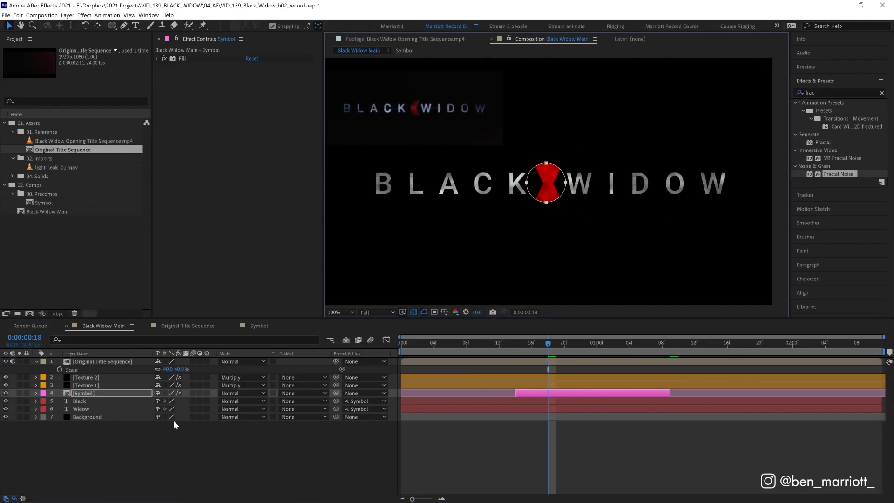
pyautogui.press('f')
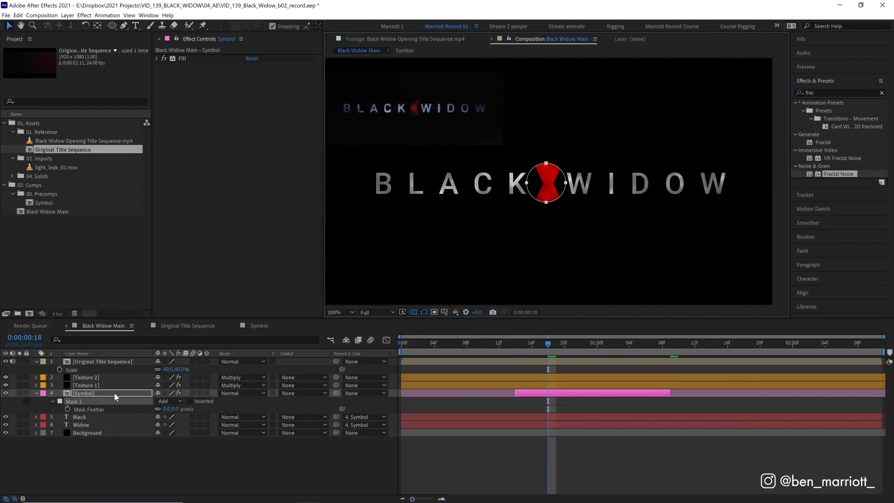
pyautogui.click(176, 409)
pyautogui.write('100')
pyautogui.press('Return')
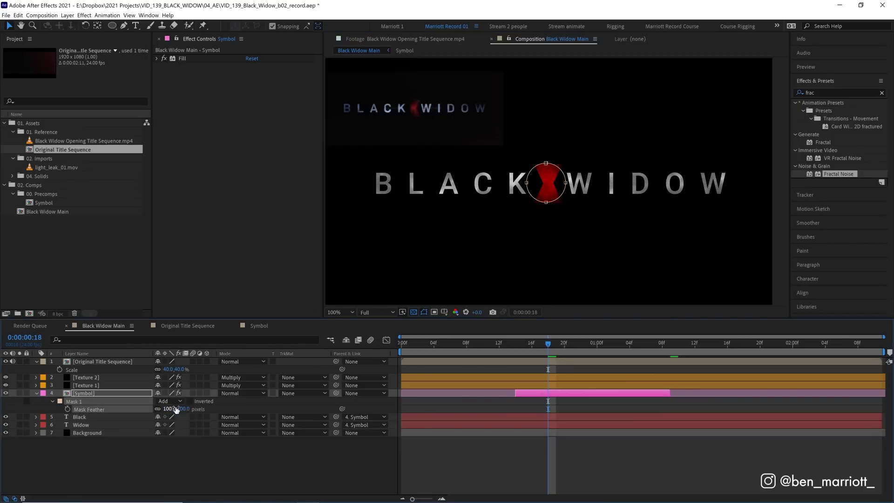
pyautogui.press('.')
pyautogui.doubleClick(536, 224)
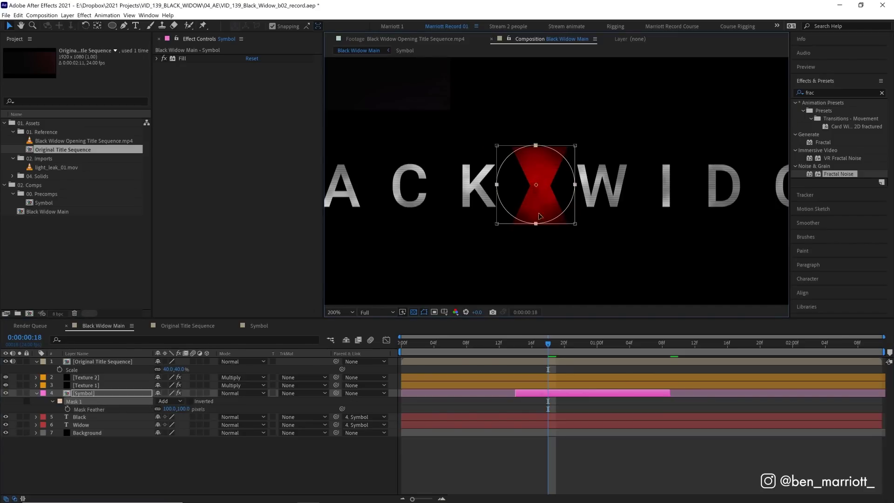
pyautogui.moveTo(539, 211); pyautogui.dragTo(542, 201)
pyautogui.hotkey('ctrl', 'z')
# Step: Scale down the circular mask on the Symbol layer and center it on the hourglass
pyautogui.click(568, 399)
pyautogui.click(566, 392)
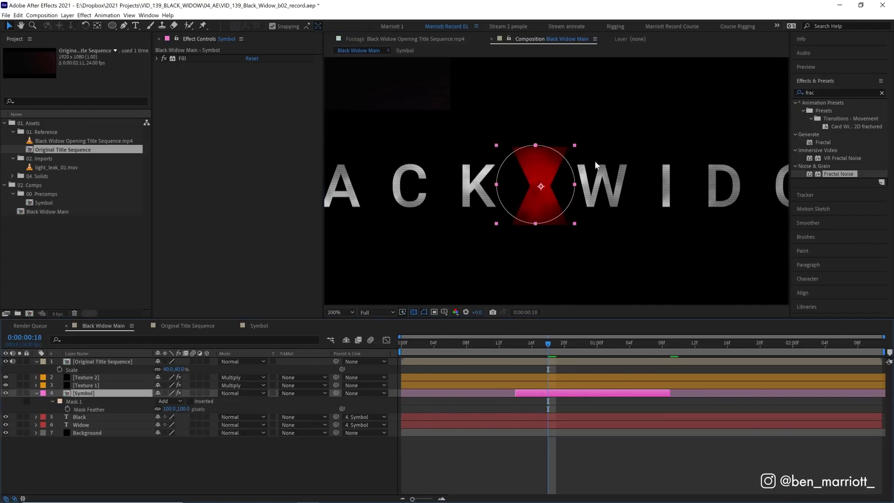
pyautogui.doubleClick(537, 145)
pyautogui.moveTo(497, 145); pyautogui.dragTo(517, 159)
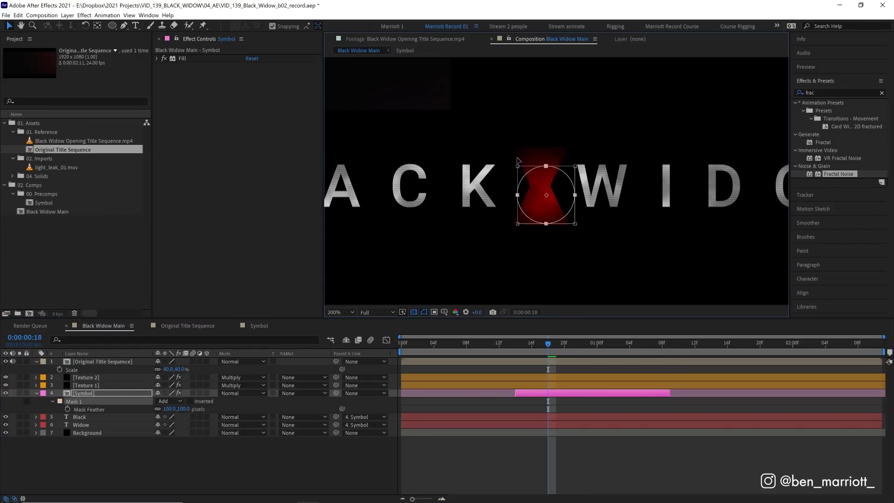
pyautogui.press(',')
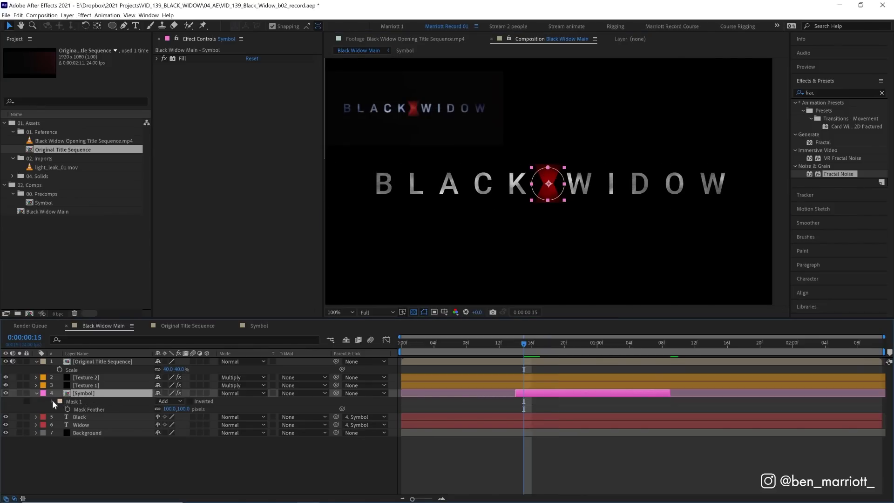
# Step: Start keyframing the Symbol's Mask Path at 0:00:00:14 with the mask moved to the hourglass's lower left
pyautogui.click(53, 402)
pyautogui.press('pageup')
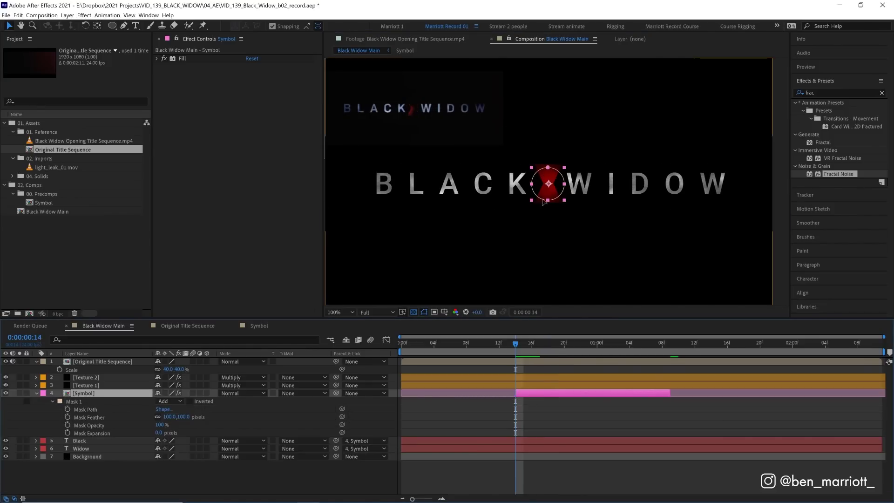
pyautogui.click(68, 409)
pyautogui.scroll(1, 427, 127)
pyautogui.moveTo(670, 209); pyautogui.dragTo(652, 249)
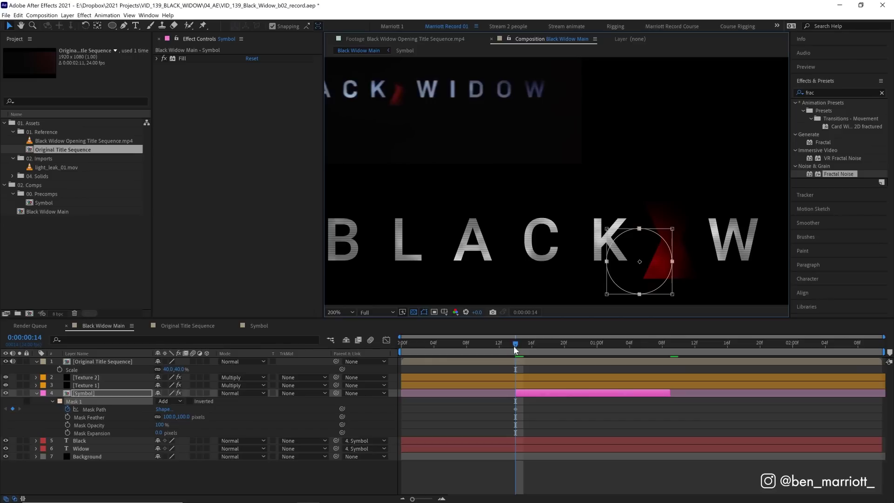
# Step: Move the Symbol mask right past the hourglass, over the W, at 0:00:00:20
pyautogui.moveTo(515, 349); pyautogui.dragTo(564, 348)
pyautogui.doubleClick(639, 229)
pyautogui.moveTo(636, 249); pyautogui.dragTo(739, 229)
# Step: Duplicate the 0:00:00:20 Mask Path keyframe at 0:00:01:01 to hold the mask's position over the W
pyautogui.click(581, 348)
pyautogui.moveTo(581, 349); pyautogui.dragTo(605, 348)
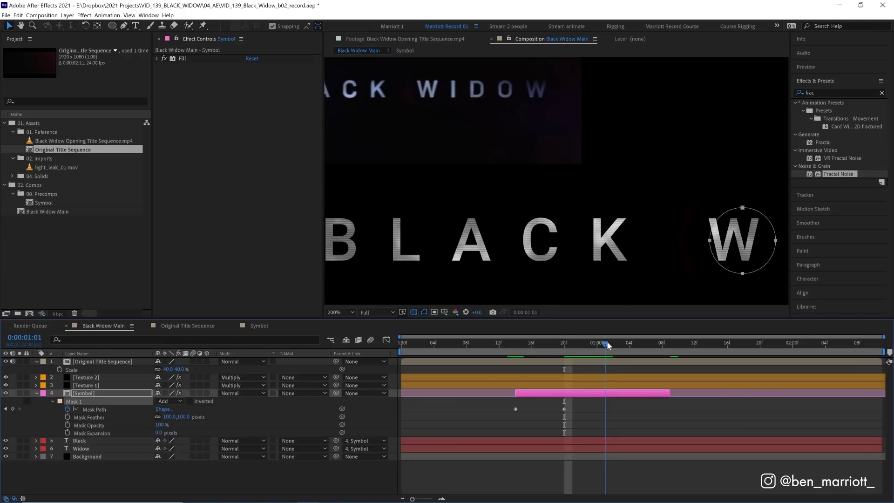
pyautogui.click(564, 410)
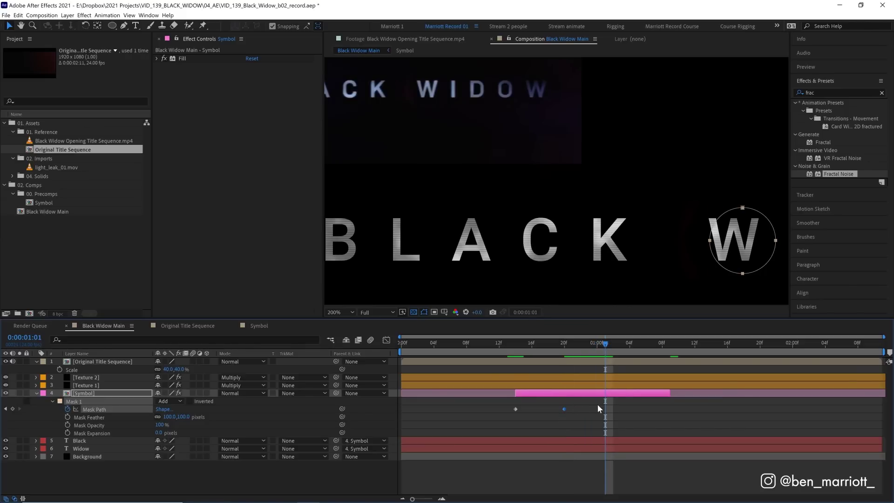
pyautogui.hotkey('ctrl', 'v')
# Step: Move the Symbol mask back over the center of the hourglass at 0:00:01:03
pyautogui.click(622, 348)
pyautogui.doubleClick(743, 208)
pyautogui.moveTo(754, 227); pyautogui.dragTo(683, 223)
pyautogui.press('Return')
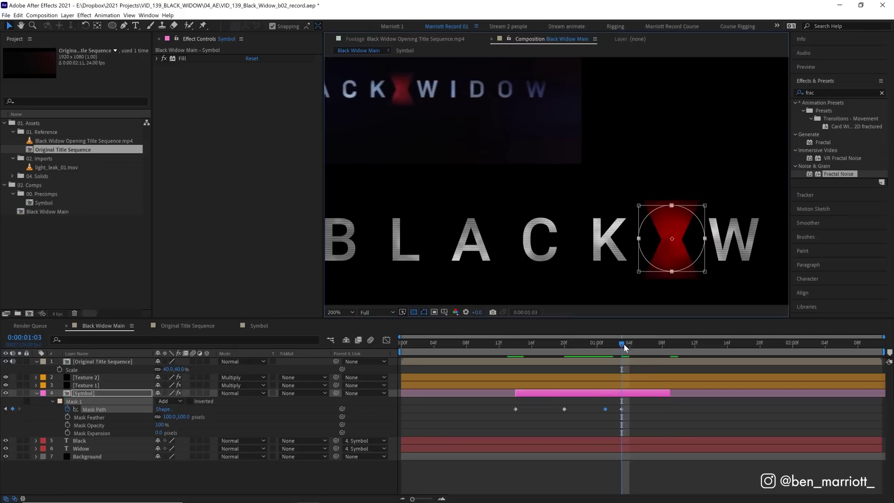
# Step: Shift the Symbol mask slightly left and down from the hourglass's center at 0:00:01:07
pyautogui.press('pagedown')
pyautogui.press('pagedown')
pyautogui.press('pagedown')
pyautogui.press('pagedown')
pyautogui.doubleClick(674, 272)
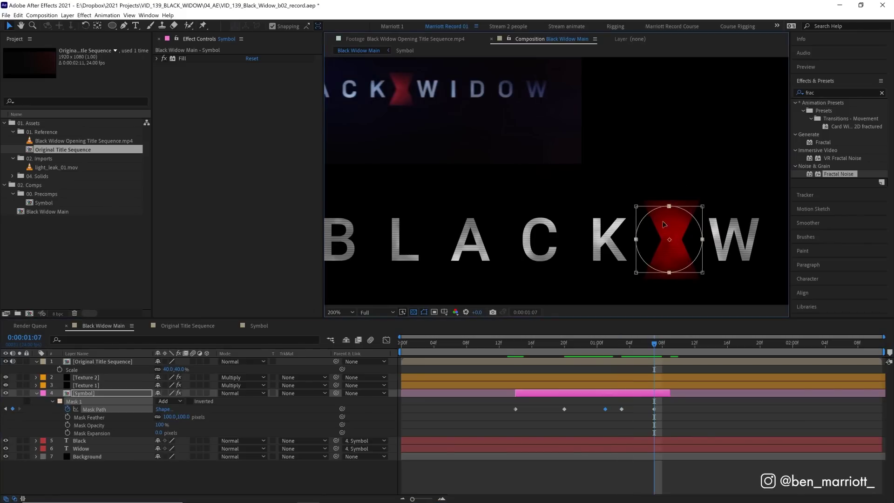
pyautogui.moveTo(673, 272); pyautogui.dragTo(660, 278)
pyautogui.press('Return')
# Step: Move the Symbol mask farther left off the hourglass at 0:00:01:08 and preview the reveal
pyautogui.press('pagedown')
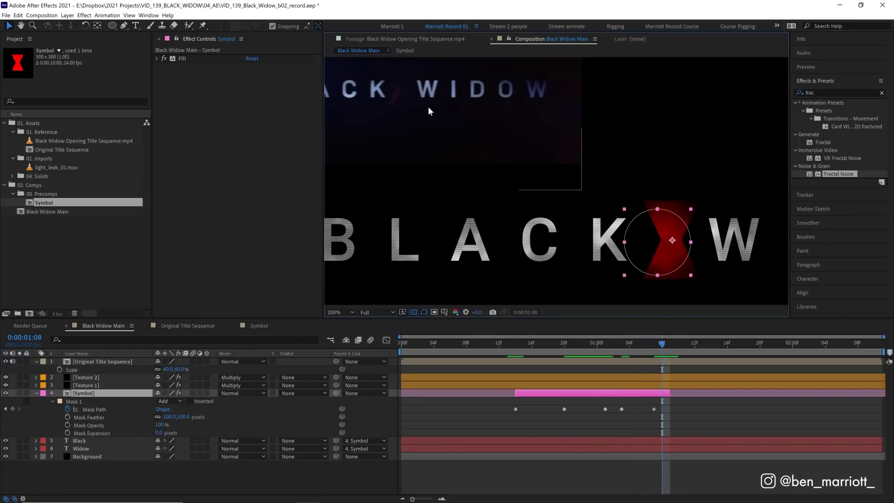
pyautogui.click(658, 209)
pyautogui.moveTo(657, 209); pyautogui.dragTo(622, 214)
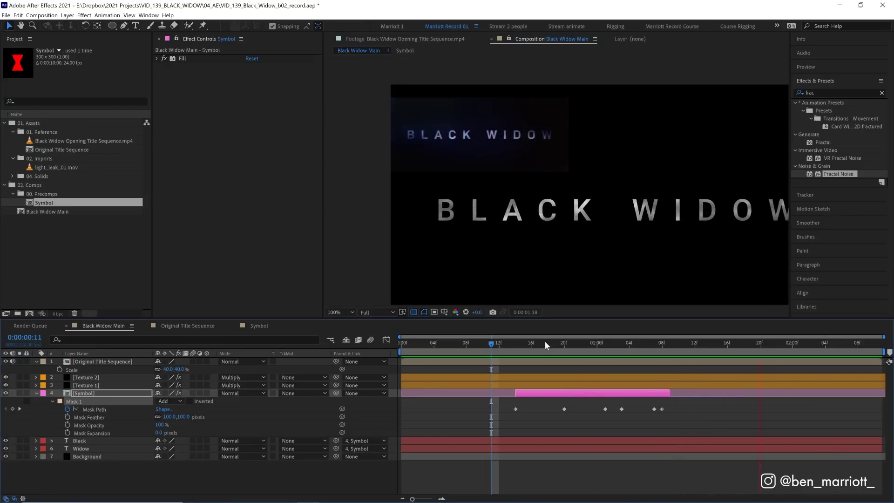
# Step: Shift the Symbol mask slightly up and left at 0:00:00:18 and preview the hourglass reveal
pyautogui.moveTo(547, 344); pyautogui.dragTo(525, 343)
pyautogui.press('pagedown')
pyautogui.press('pagedown')
pyautogui.press('pagedown')
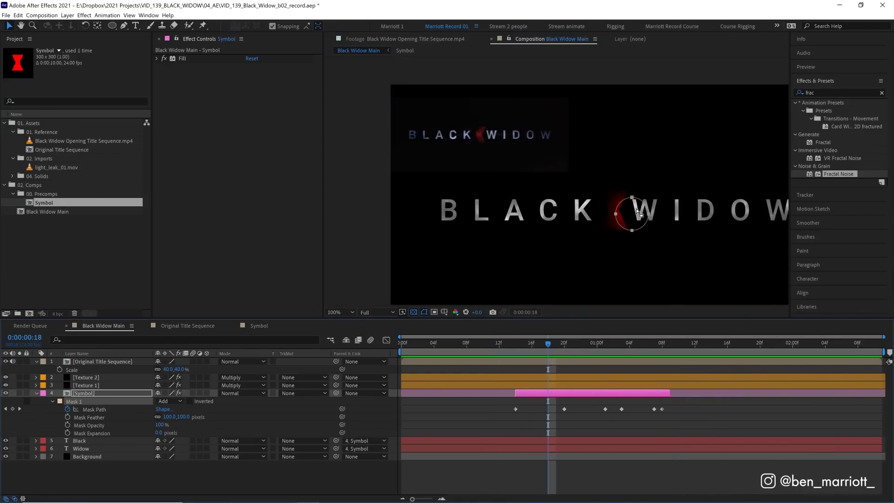
pyautogui.doubleClick(633, 197)
pyautogui.moveTo(637, 211); pyautogui.dragTo(636, 209)
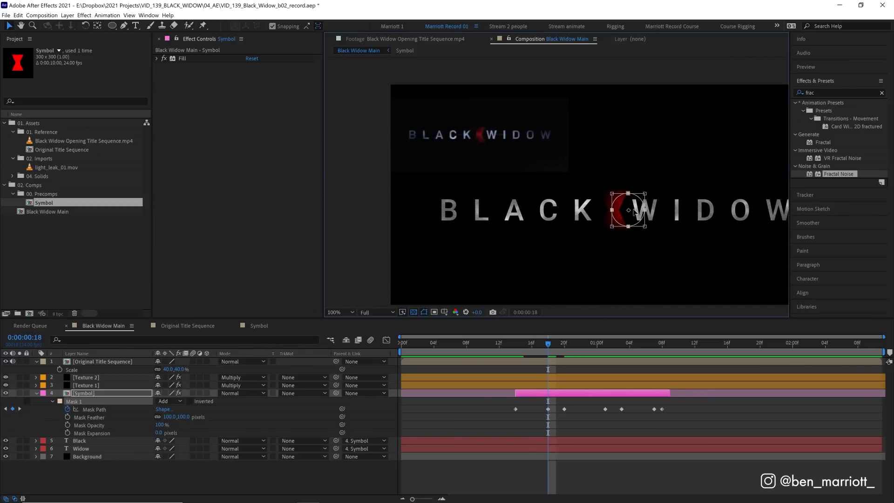
pyautogui.click(613, 342)
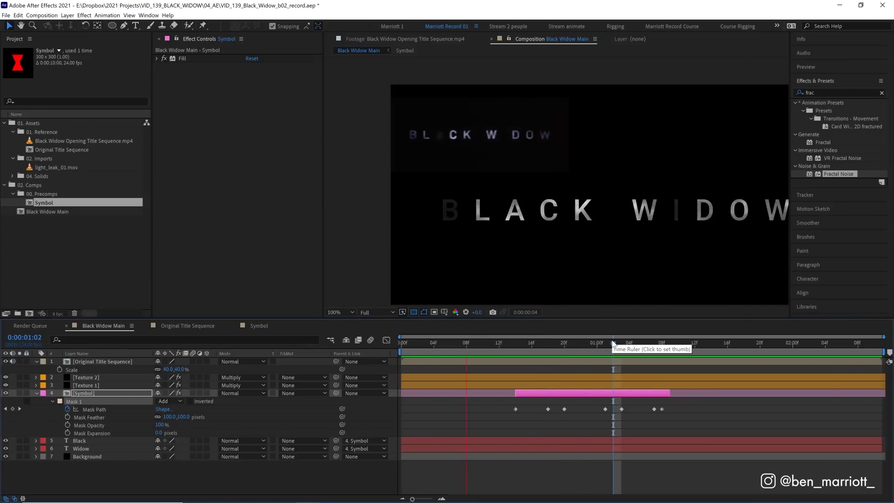
pyautogui.hotkey('shift', 'pageup')
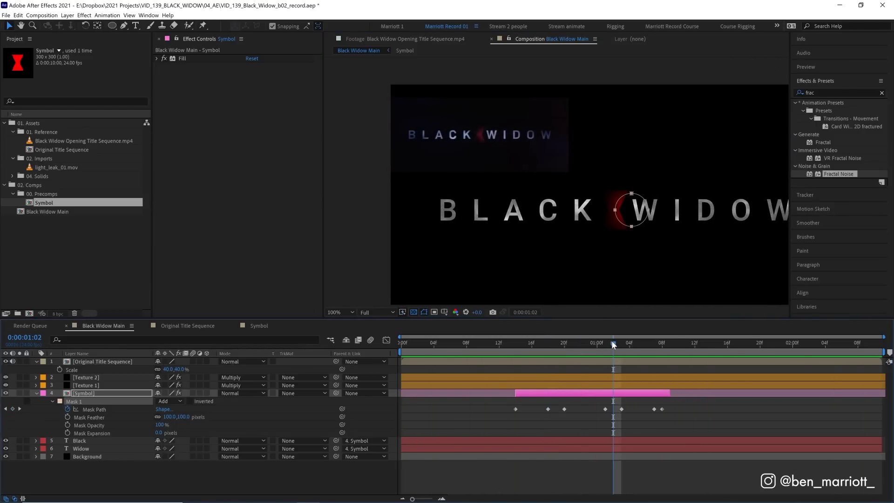
# Step: Add an adjustment layer directly above Texture 2 and rename it Effects
pyautogui.hotkey('shift', '/')
pyautogui.click(535, 378)
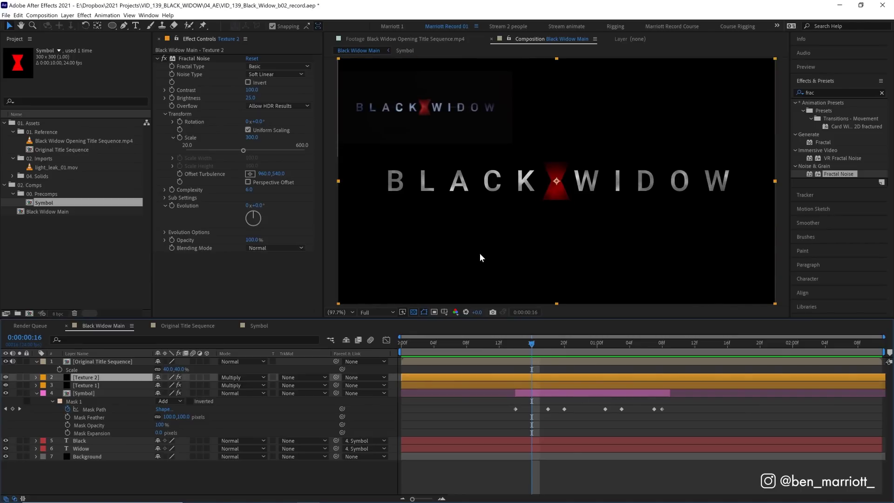
pyautogui.click(68, 16)
pyautogui.moveTo(82, 22)
pyautogui.click(261, 71)
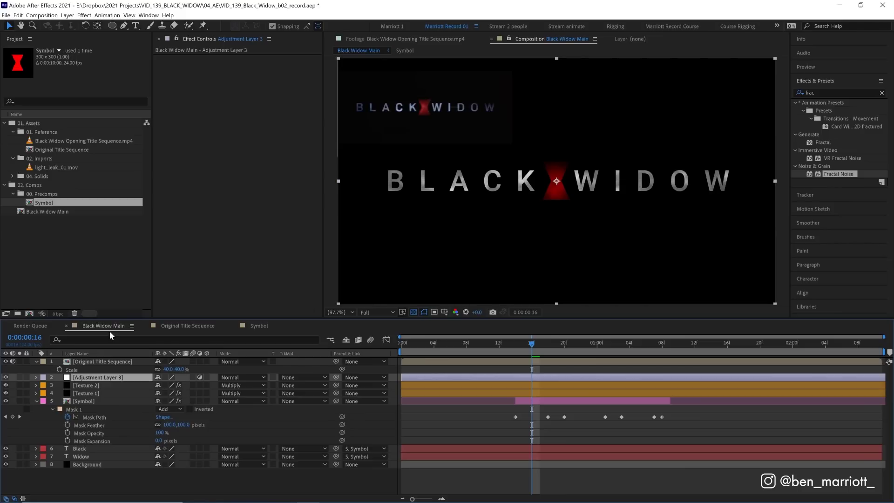
pyautogui.press('Return')
pyautogui.write('Effects')
pyautogui.press('Return')
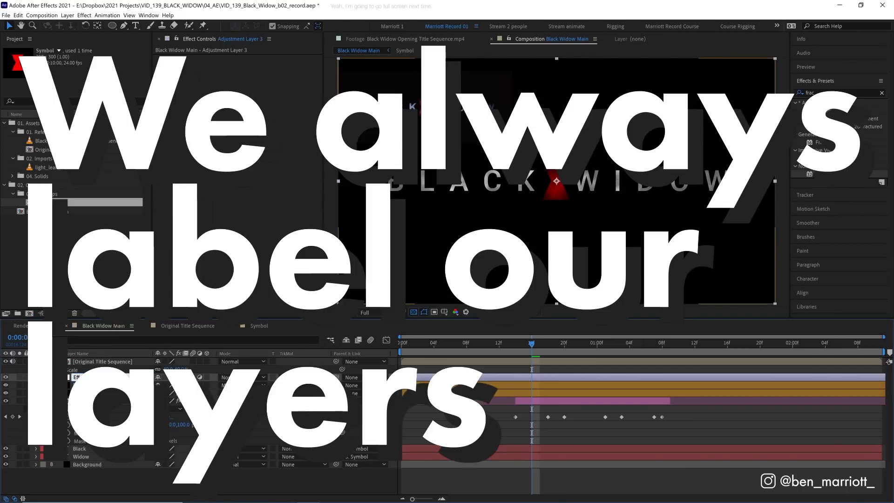
# Step: Find the Glow effect and apply it to the Effects layer
pyautogui.click(829, 91)
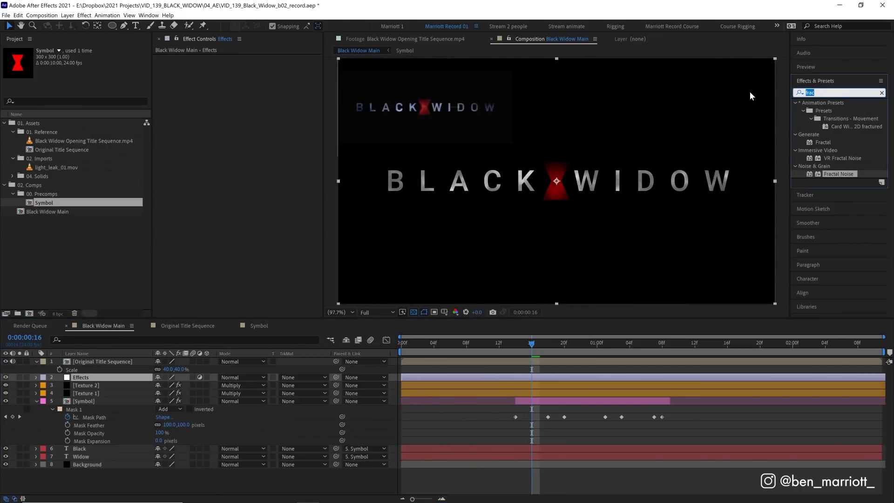
pyautogui.write('glow')
pyautogui.press('Return')
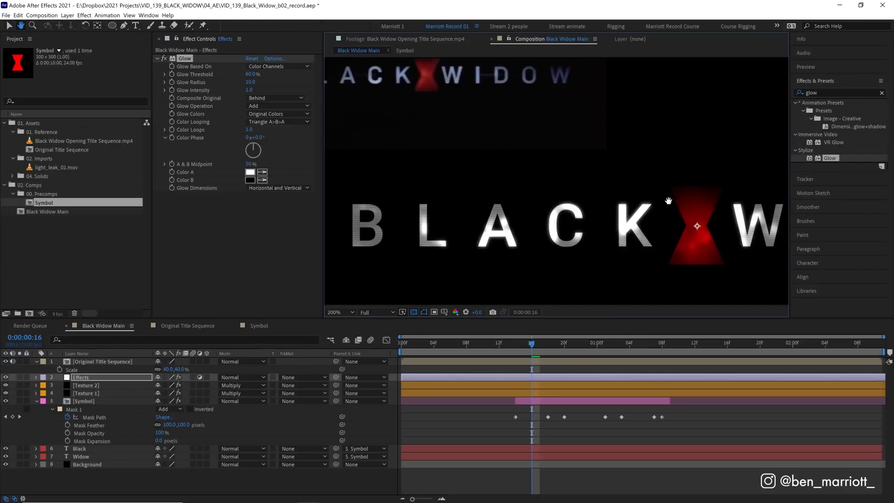
pyautogui.press('v')
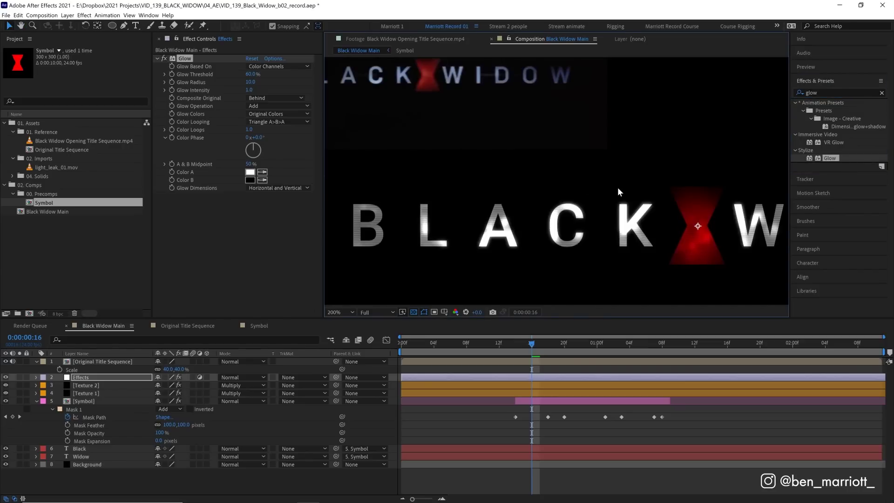
# Step: Set the Glow Radius to 100 and the Glow Intensity to 0.5 on the Effects layer
pyautogui.click(251, 83)
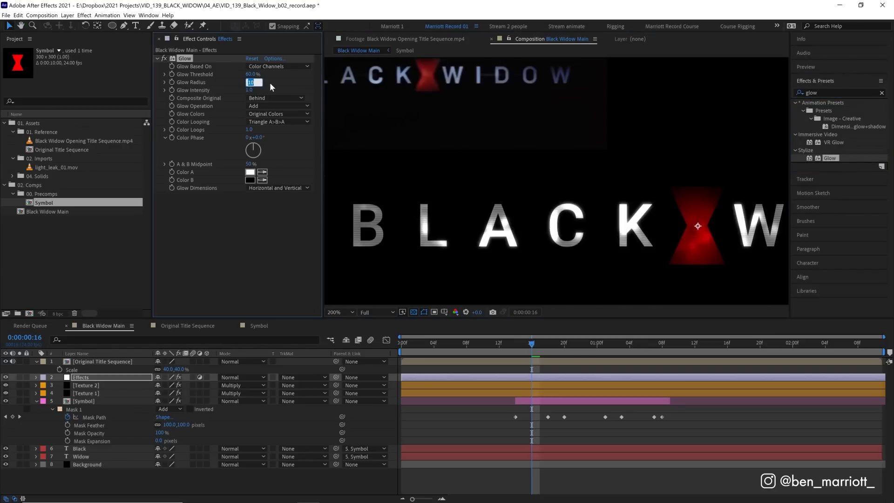
pyautogui.write('100')
pyautogui.press('Return')
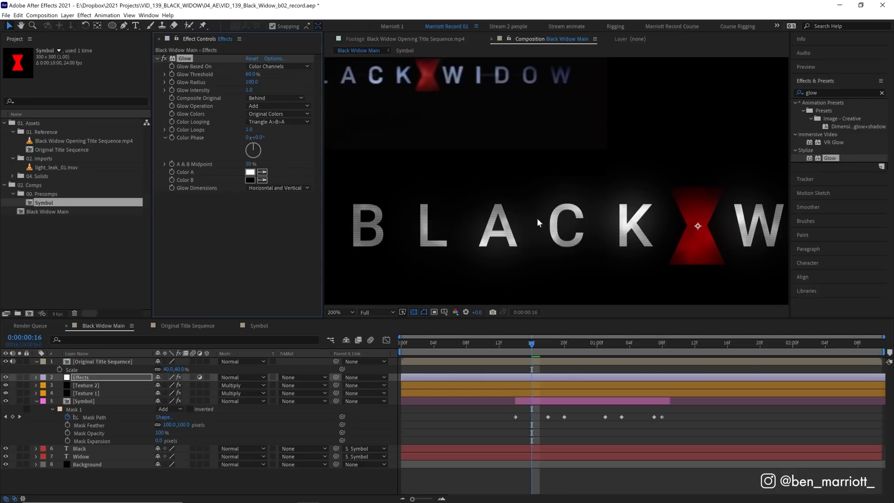
pyautogui.click(252, 90)
pyautogui.write('0.5')
pyautogui.press('Return')
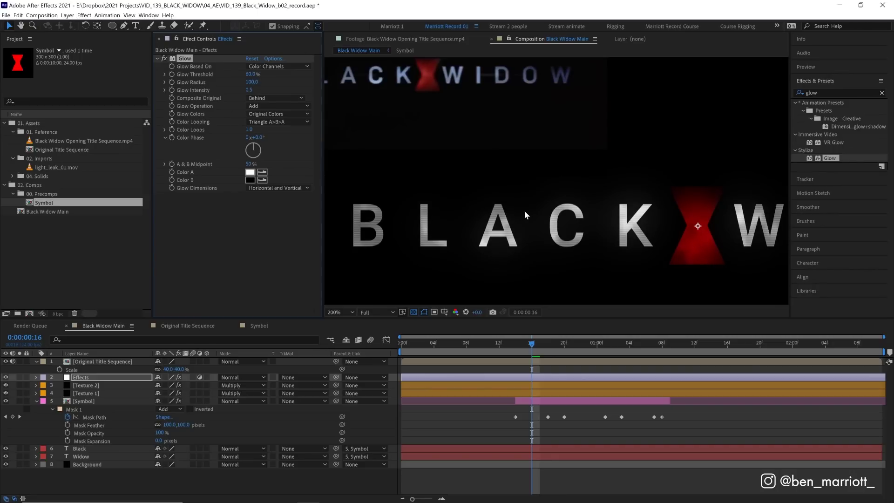
pyautogui.click(158, 59)
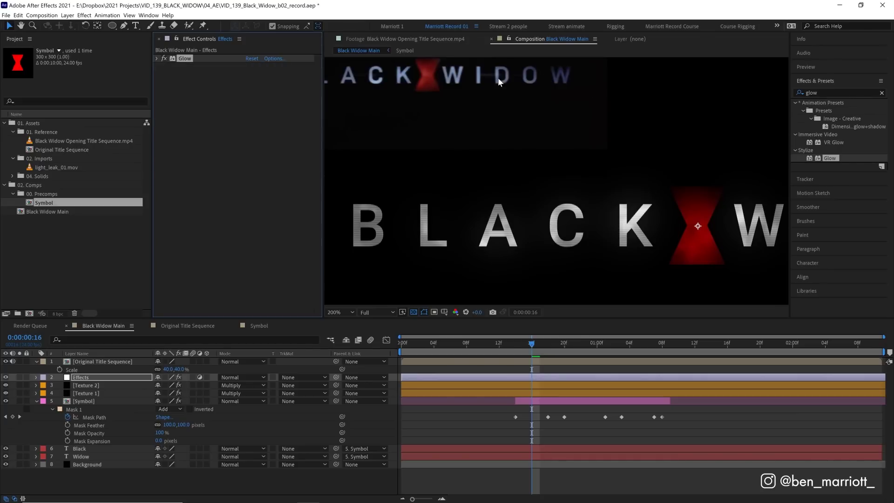
# Step: Apply Curves to the Effects layer and steepen the Blue channel by moving its highlight endpoint inward along the upper edge
pyautogui.moveTo(826, 93); pyautogui.dragTo(753, 86)
pyautogui.write('curves')
pyautogui.click(829, 144)
pyautogui.doubleClick(829, 143)
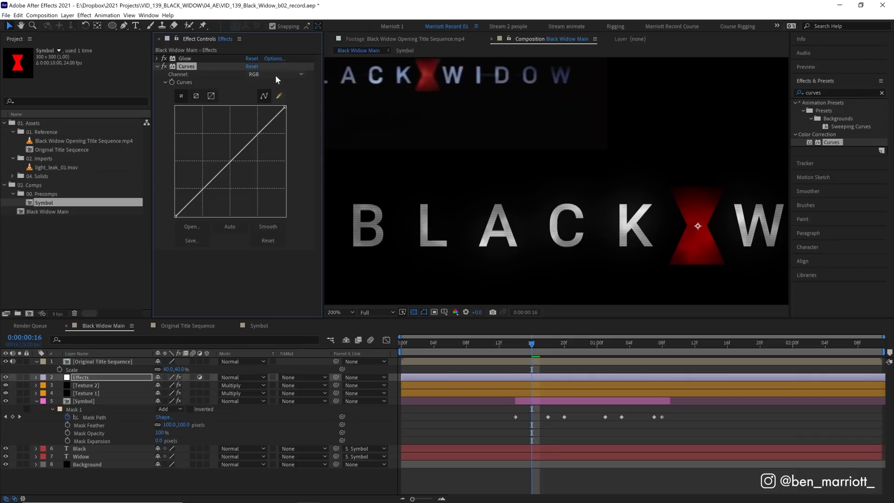
pyautogui.click(275, 74)
pyautogui.click(275, 110)
pyautogui.moveTo(277, 114); pyautogui.dragTo(261, 106)
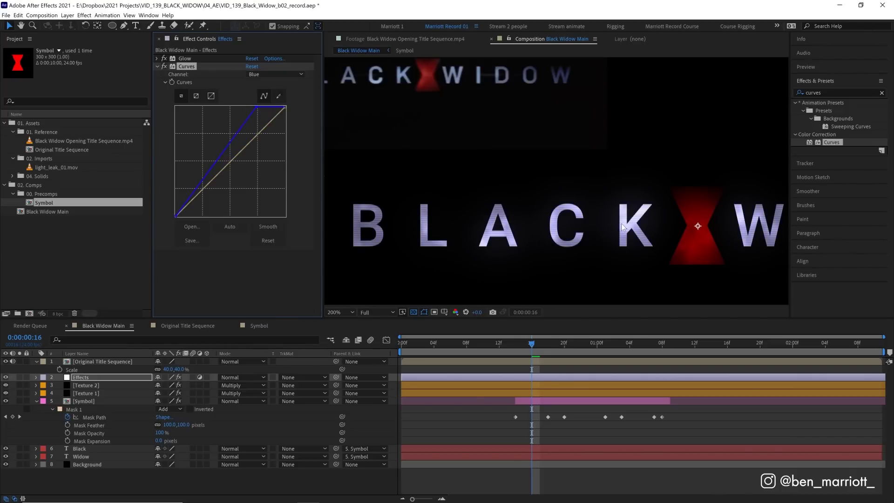
# Step: Lower the highlight endpoint of the RGB curve by about a quarter and that of the Red curve slightly less
pyautogui.click(266, 74)
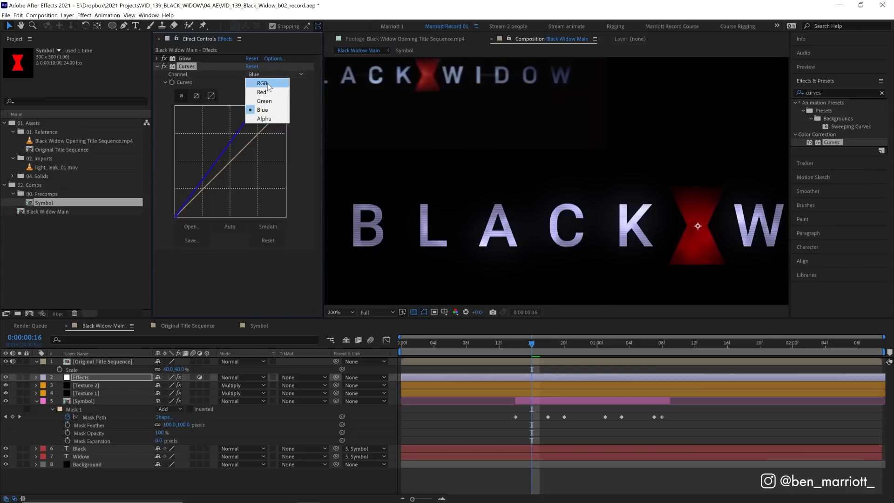
pyautogui.click(269, 85)
pyautogui.moveTo(285, 107); pyautogui.dragTo(285, 134)
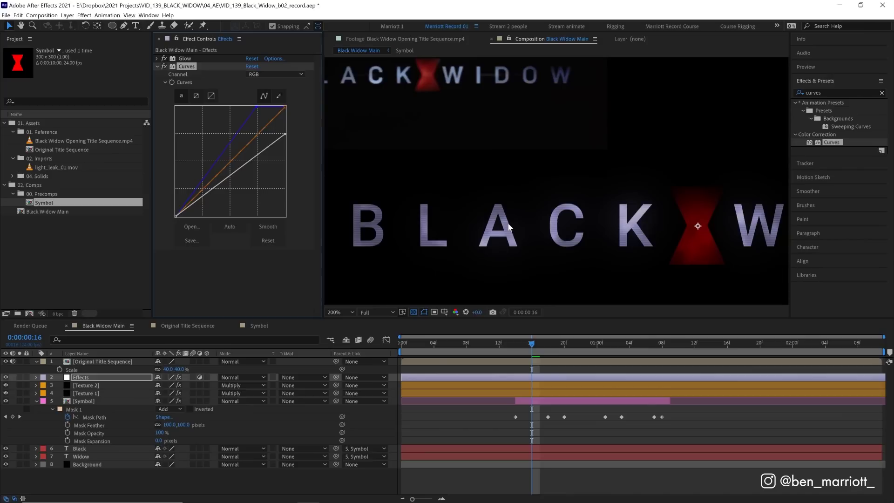
pyautogui.click(291, 75)
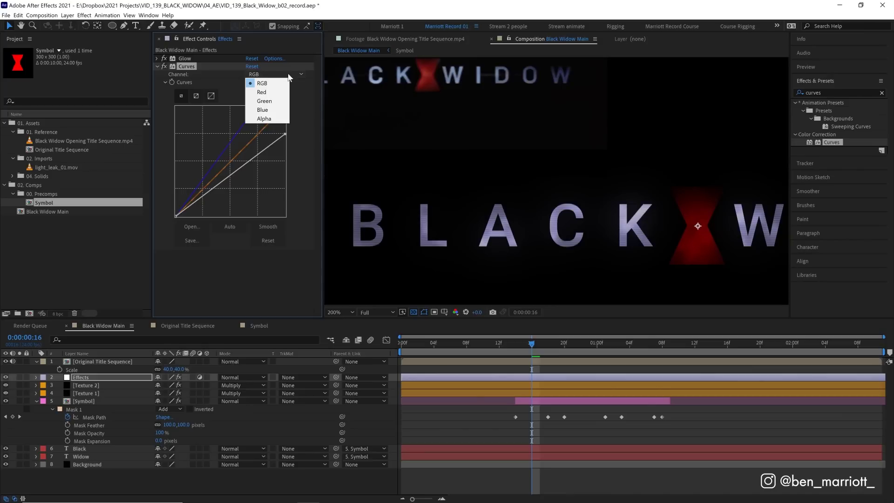
pyautogui.click(293, 88)
pyautogui.moveTo(285, 108); pyautogui.dragTo(292, 127)
pyautogui.press(',')
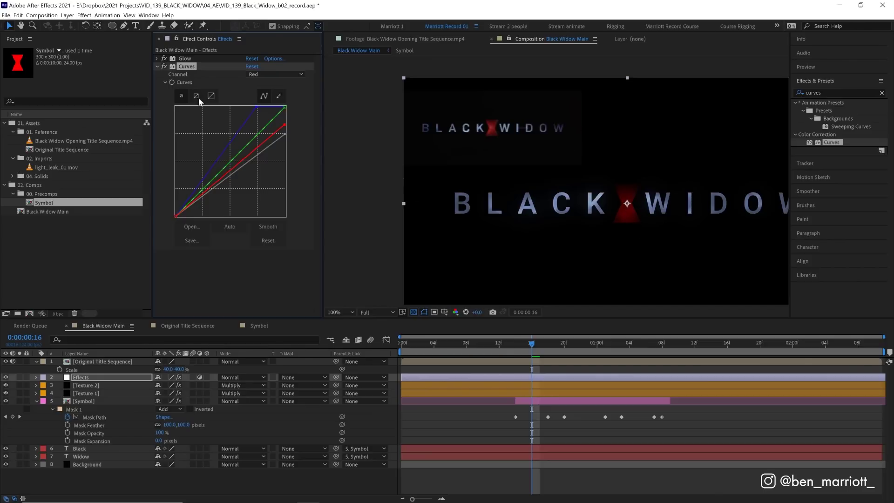
pyautogui.click(158, 66)
# Step: Find the Hue/Saturation effect and apply it to the Effects layer
pyautogui.hotkey('ctrl', '5')
pyautogui.write('hue')
pyautogui.doubleClick(841, 150)
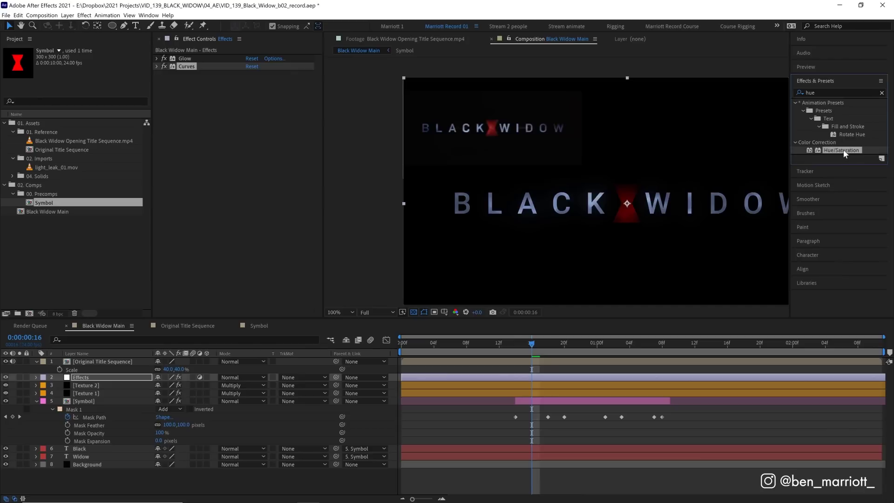
# Step: For the Reds channel, set the saturation to 90 and the lightness to 85, and preview the graded title
pyautogui.click(269, 86)
pyautogui.click(263, 101)
pyautogui.moveTo(242, 159); pyautogui.dragTo(302, 159)
pyautogui.click(249, 146)
pyautogui.write('90')
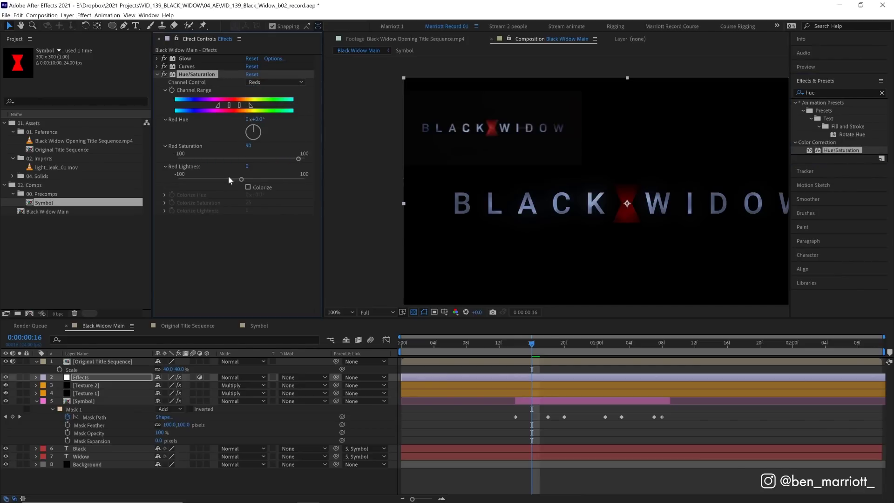
pyautogui.moveTo(242, 178); pyautogui.dragTo(271, 179)
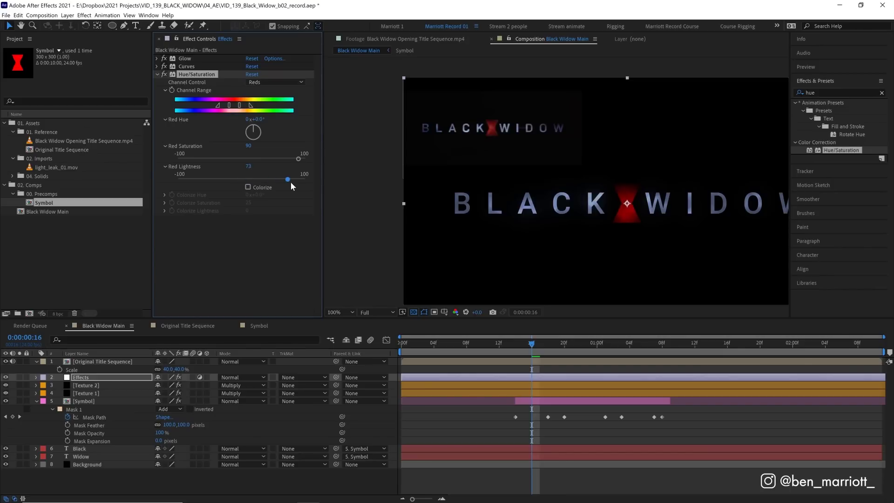
pyautogui.moveTo(616, 227); pyautogui.dragTo(554, 218)
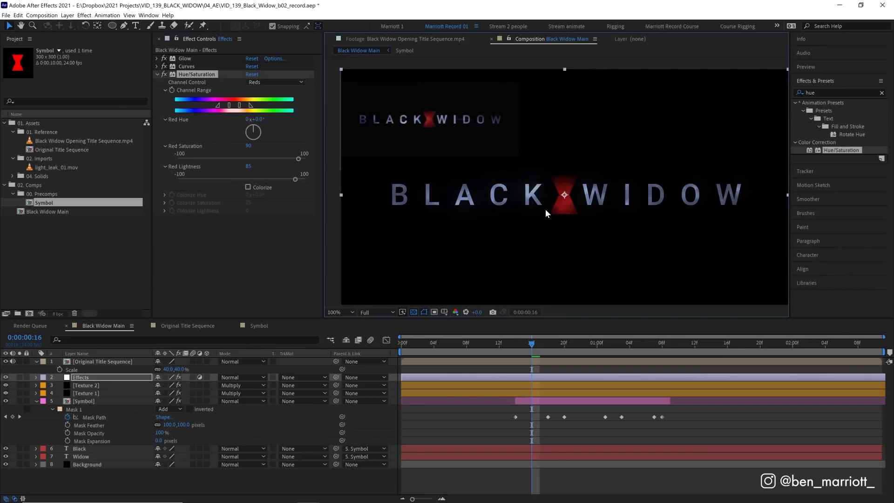
pyautogui.moveTo(561, 353); pyautogui.dragTo(403, 352)
pyautogui.press('space')
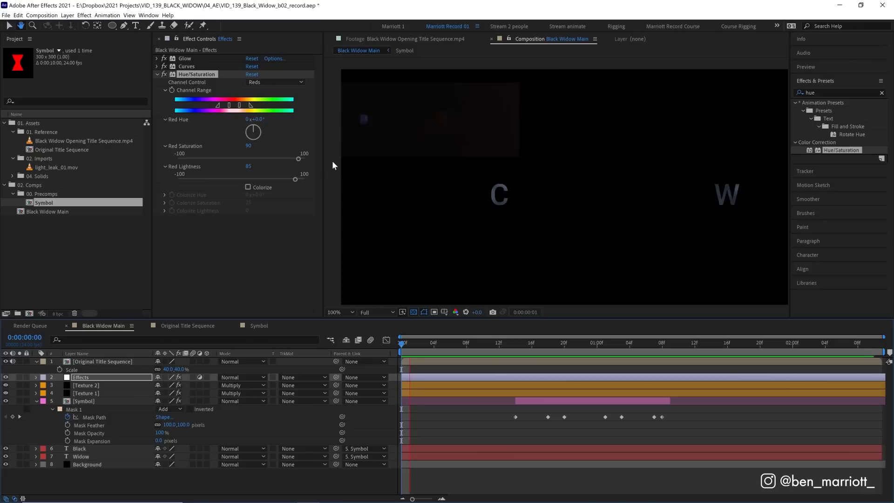
pyautogui.click(475, 348)
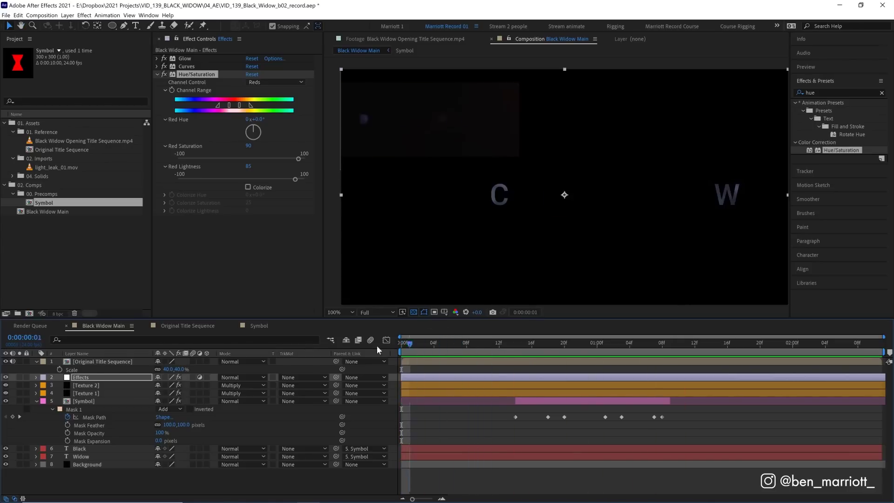
pyautogui.click(157, 74)
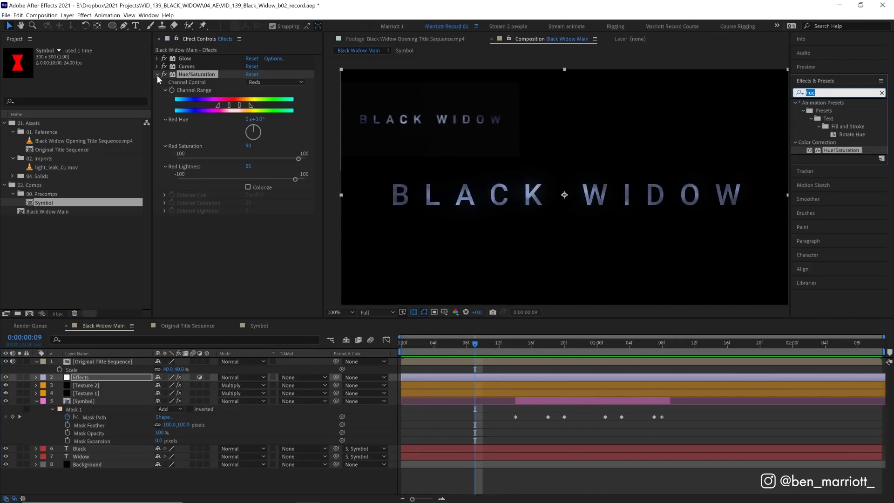
# Step: Apply Camera Lens Blur to the Effects layer and keyframe its Blur Radius at 10 on the first frame
pyautogui.click(823, 91)
pyautogui.write('camer')
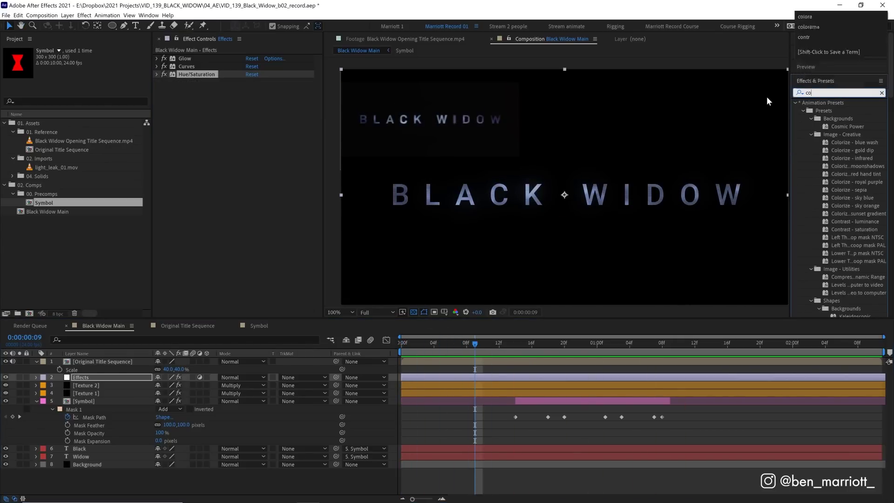
pyautogui.doubleClick(837, 150)
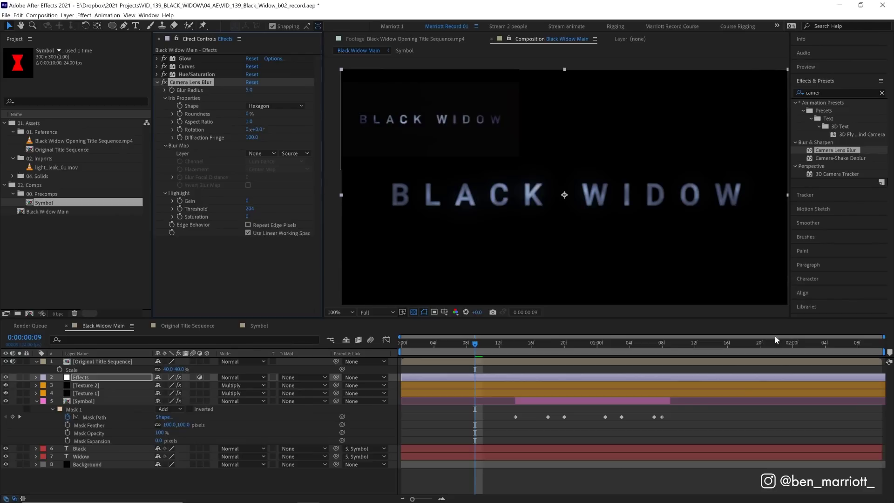
pyautogui.press('Home')
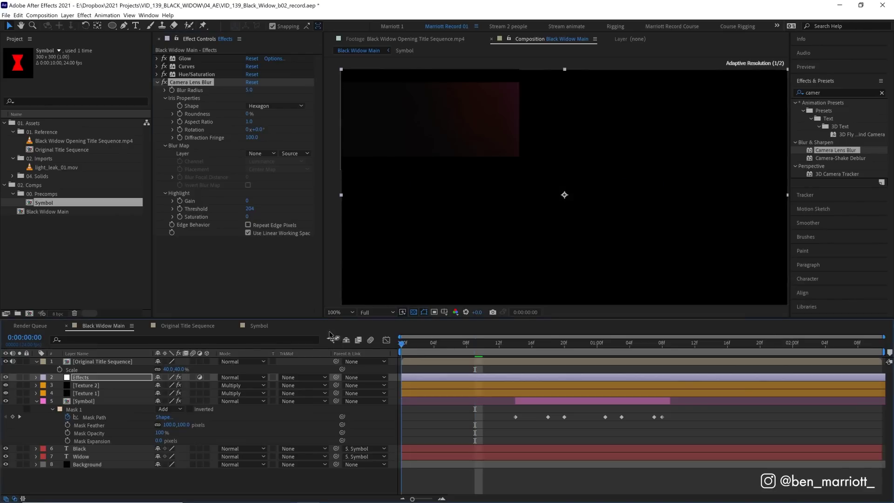
pyautogui.click(250, 90)
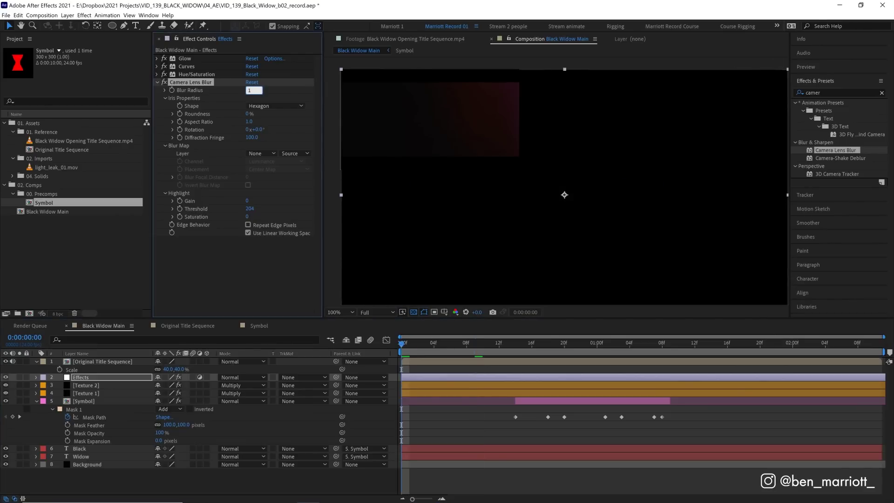
pyautogui.press('Return')
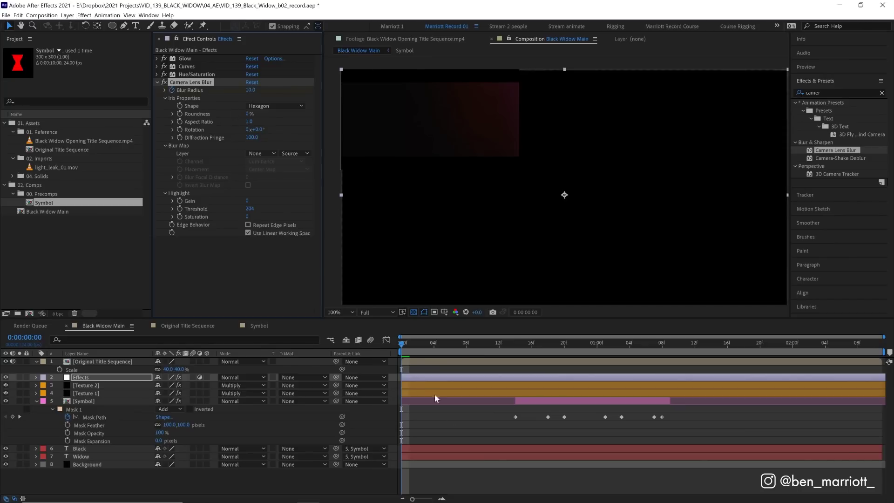
# Step: Keyframe the Camera Lens Blur's Blur Radius at 1 at 0:00:00:12 so the title sharpens over time
pyautogui.press('u')
pyautogui.moveTo(418, 340); pyautogui.dragTo(496, 340)
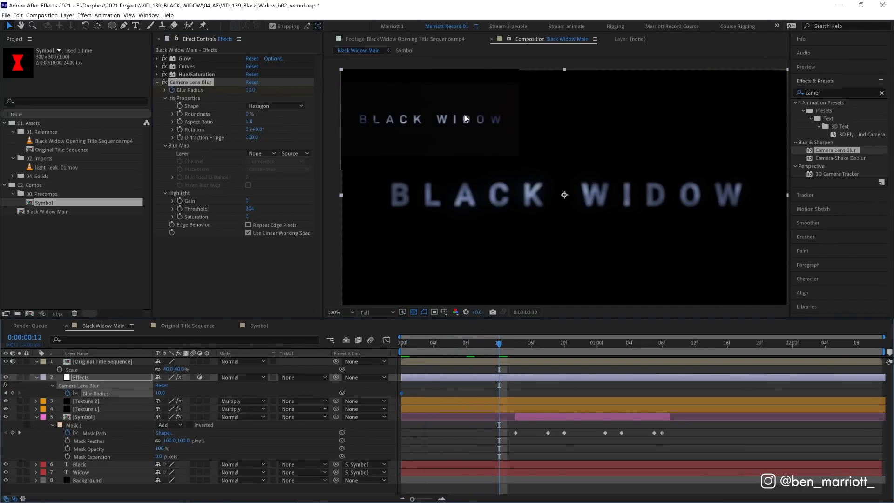
pyautogui.moveTo(459, 125); pyautogui.dragTo(473, 148)
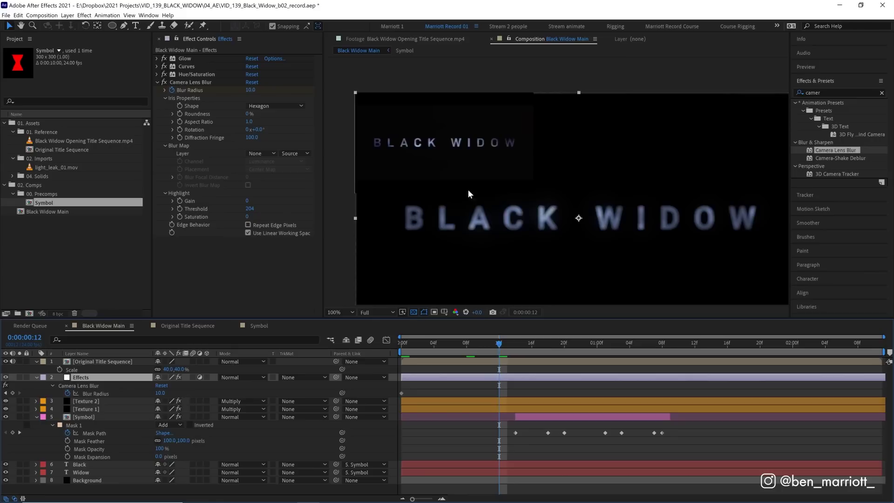
pyautogui.click(250, 90)
pyautogui.write('1')
pyautogui.press('Return')
pyautogui.press('.')
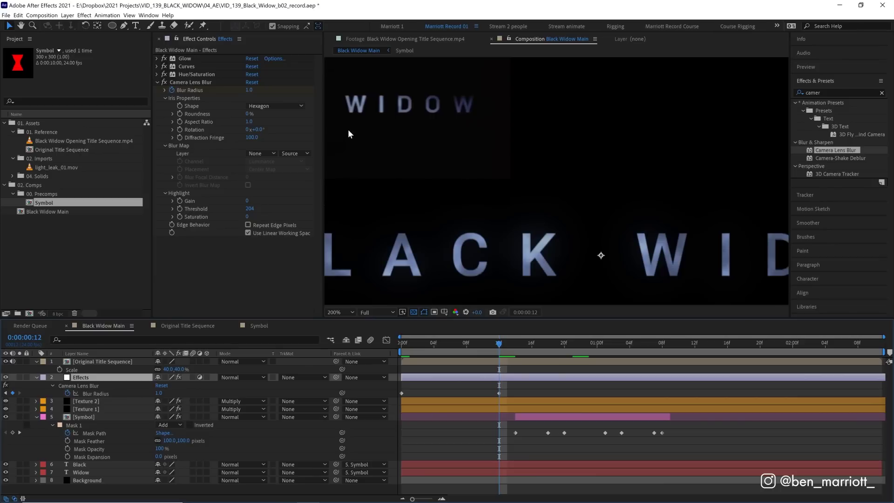
# Step: Keyframe the current Camera Lens Blur radius at 0:00:02:00 and set the Blur Radius to 10 at 0:00:02:10
pyautogui.scroll(1, 477, 156)
pyautogui.moveTo(398, 126); pyautogui.dragTo(506, 131)
pyautogui.scroll(-1, 493, 160)
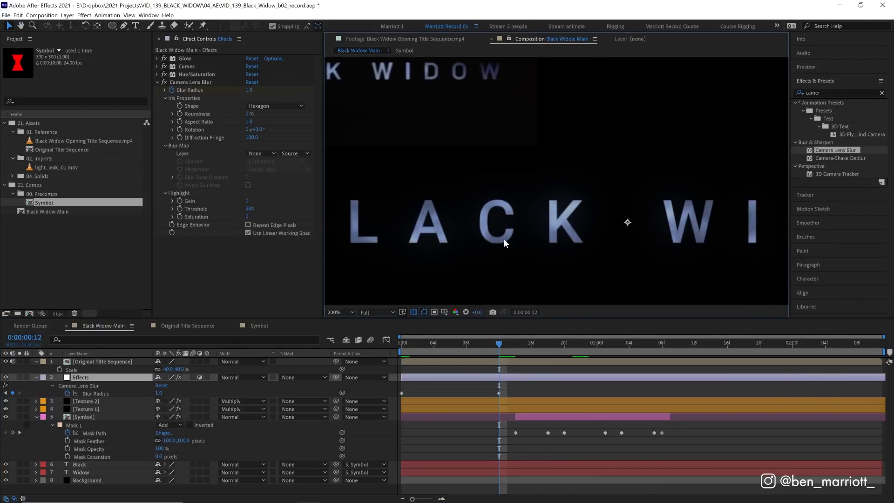
pyautogui.press(',')
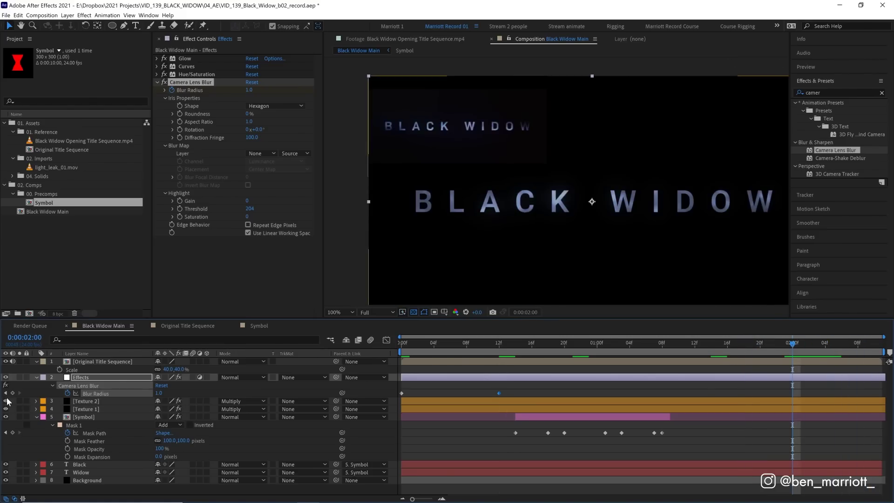
pyautogui.click(12, 393)
pyautogui.moveTo(793, 343); pyautogui.dragTo(845, 343)
pyautogui.click(874, 344)
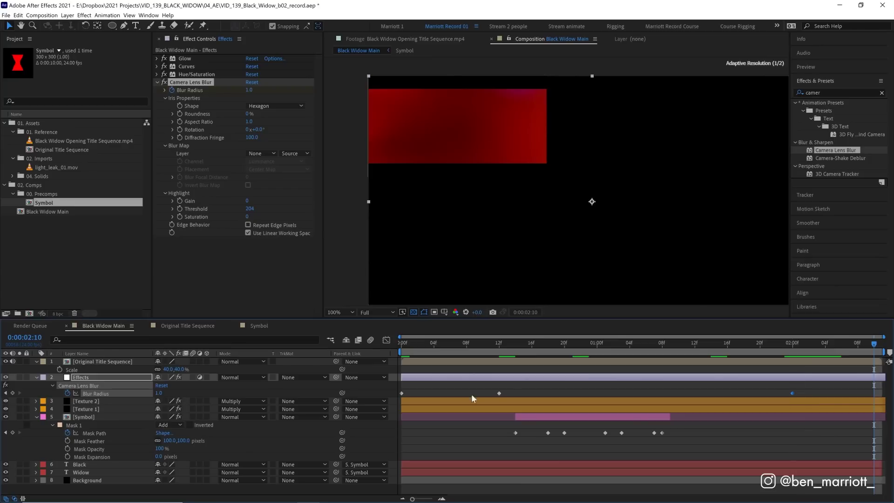
pyautogui.click(159, 393)
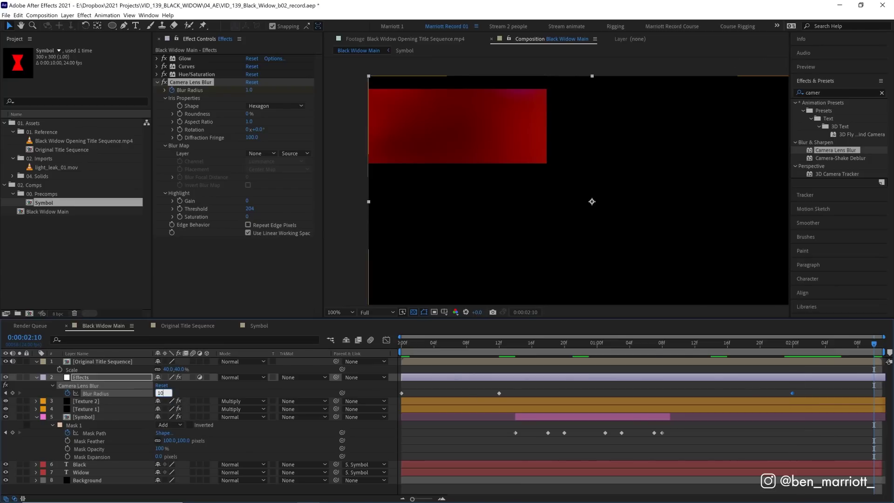
pyautogui.write('10')
pyautogui.press('Return')
# Step: Apply Easy Ease to the two middle Blur Radius keyframes and preview the title animation
pyautogui.moveTo(491, 386); pyautogui.dragTo(840, 401)
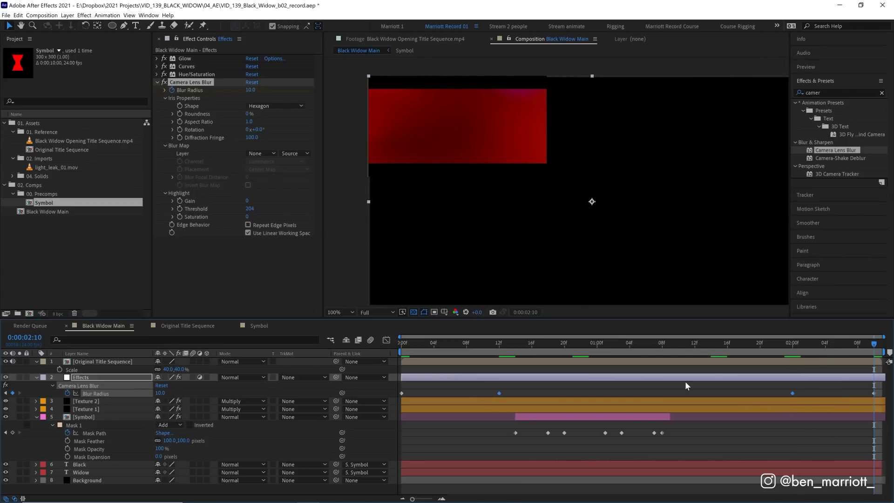
pyautogui.press('F9')
pyautogui.press('space')
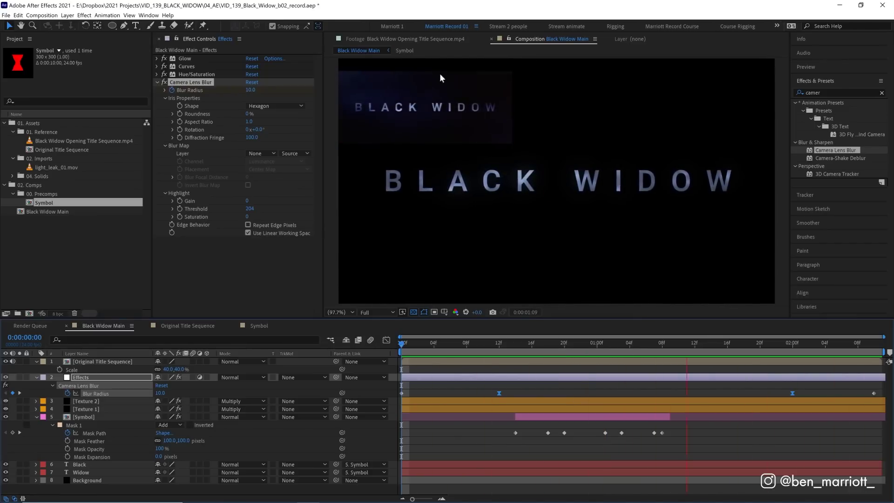
# Step: Find the Transform effect and apply it to the Effects layer below Camera Lens Blur
pyautogui.click(605, 343)
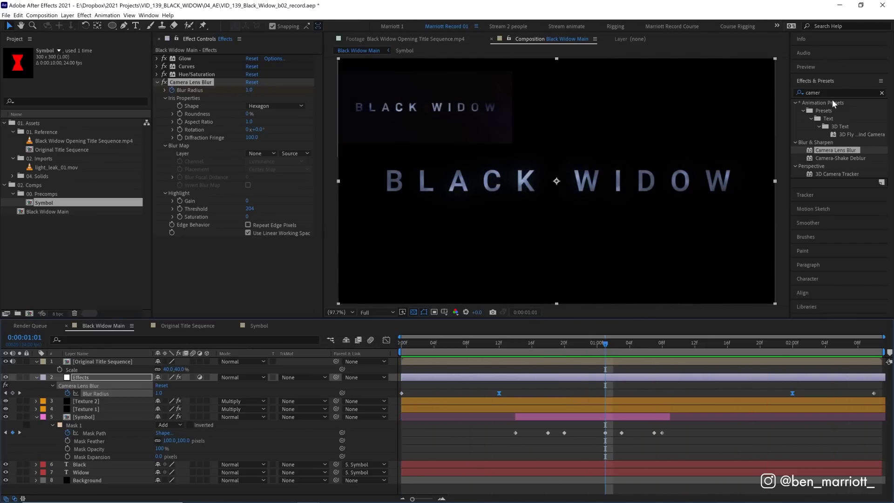
pyautogui.click(831, 92)
pyautogui.write('transfor')
pyautogui.moveTo(835, 110); pyautogui.dragTo(147, 110)
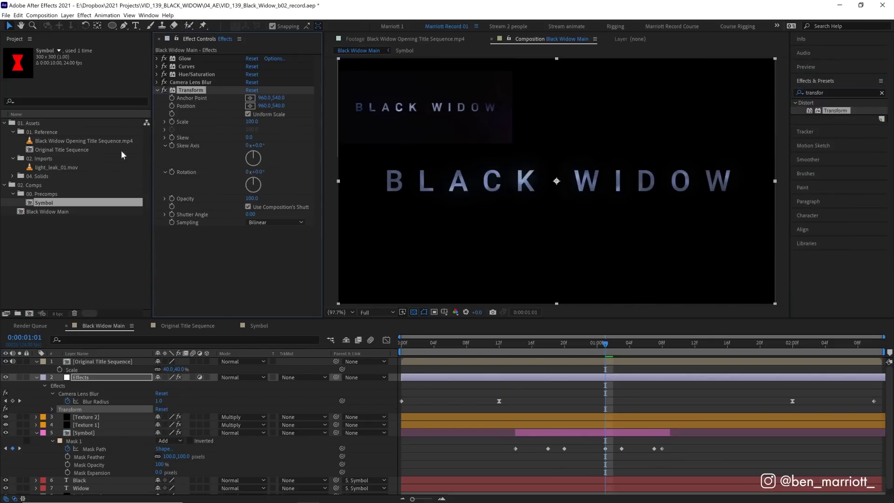
# Step: Add the expression wiggle(12,1) to the Transform effect's Position and preview the shaking title up close
pyautogui.keyDown('alt'); pyautogui.click(171, 106); pyautogui.keyUp('alt')
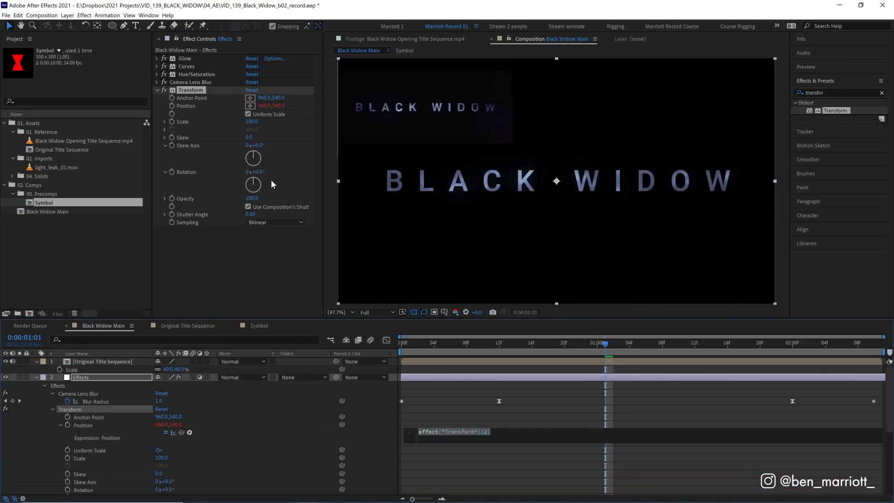
pyautogui.write('wiggle(')
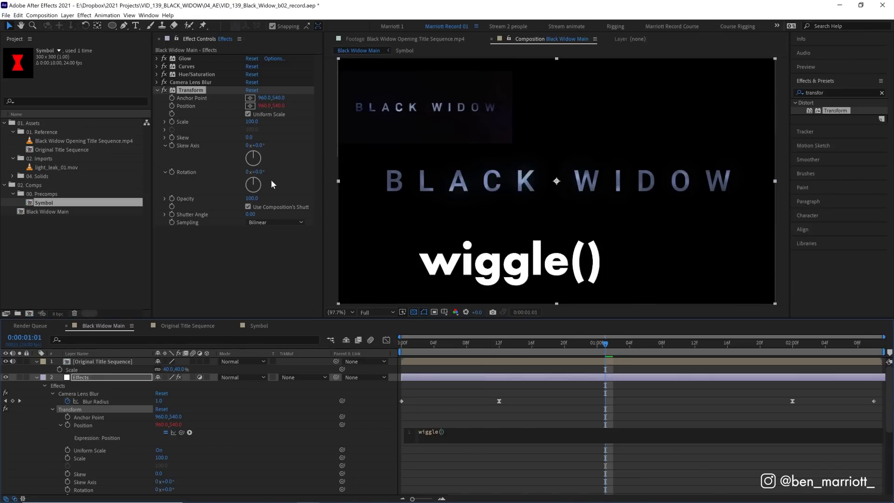
pyautogui.write('12')
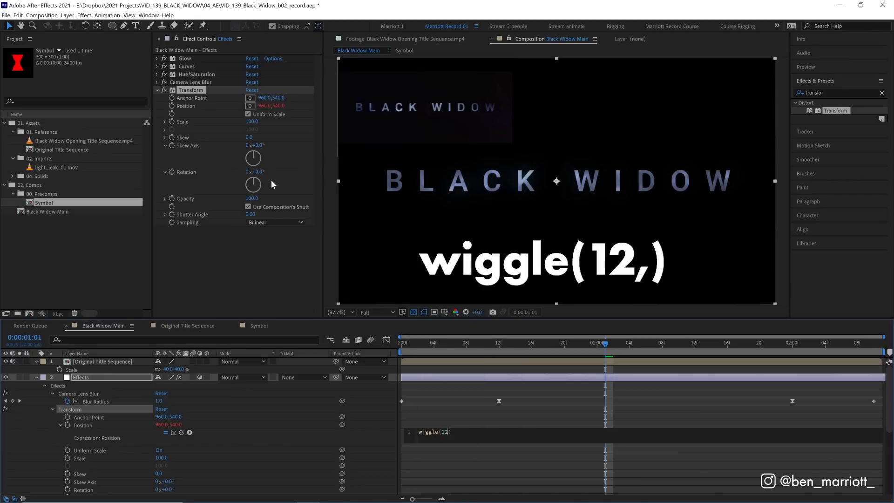
pyautogui.write(',1')
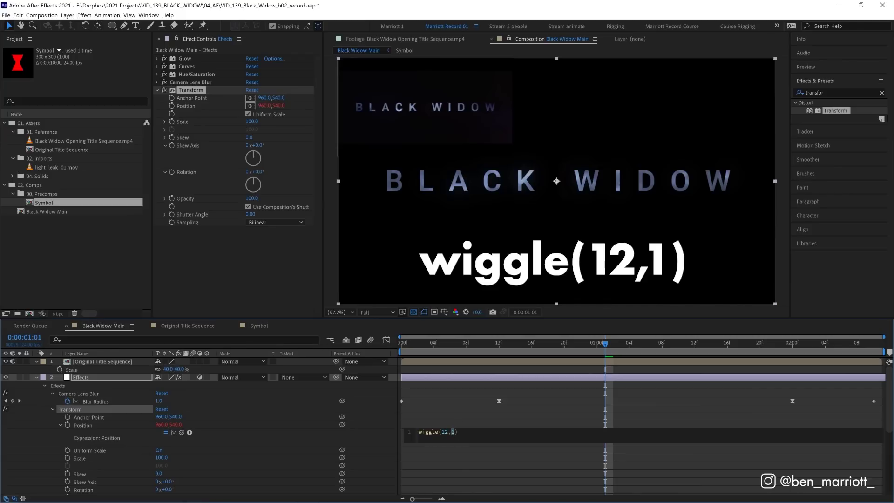
pyautogui.click(468, 417)
pyautogui.press('space')
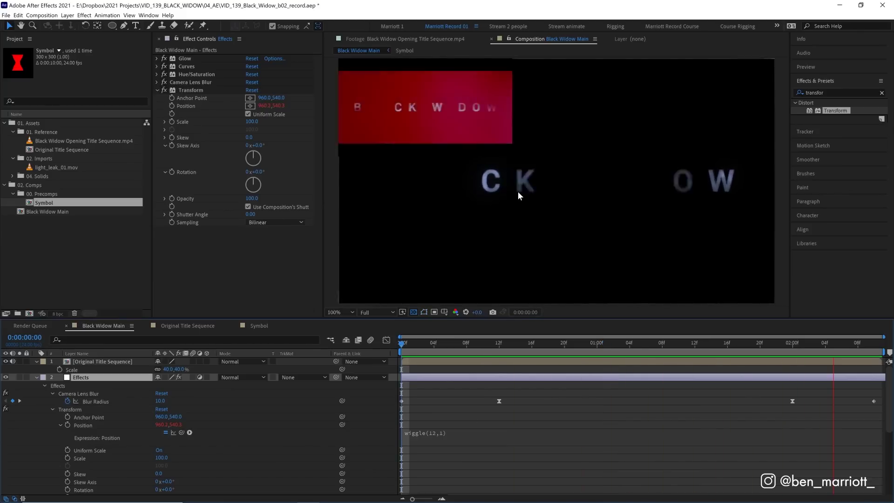
pyautogui.scroll(3, 518, 191)
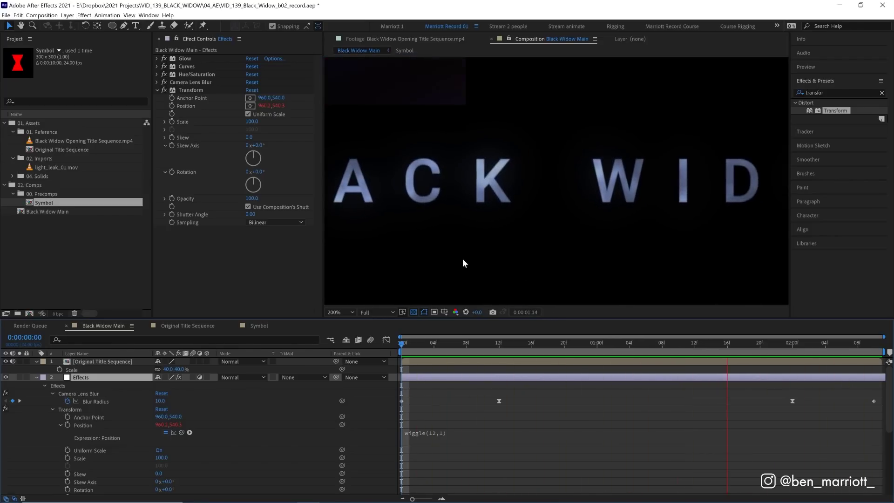
pyautogui.scroll(-2, 340, 167)
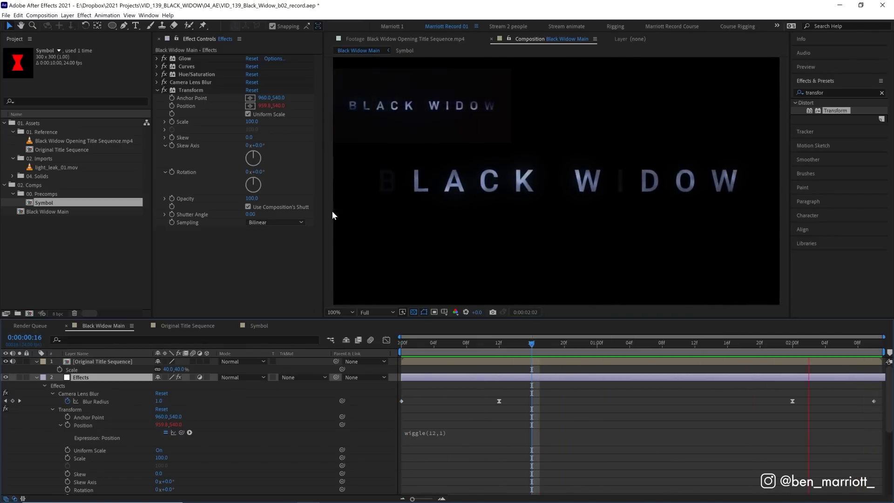
pyautogui.press('space')
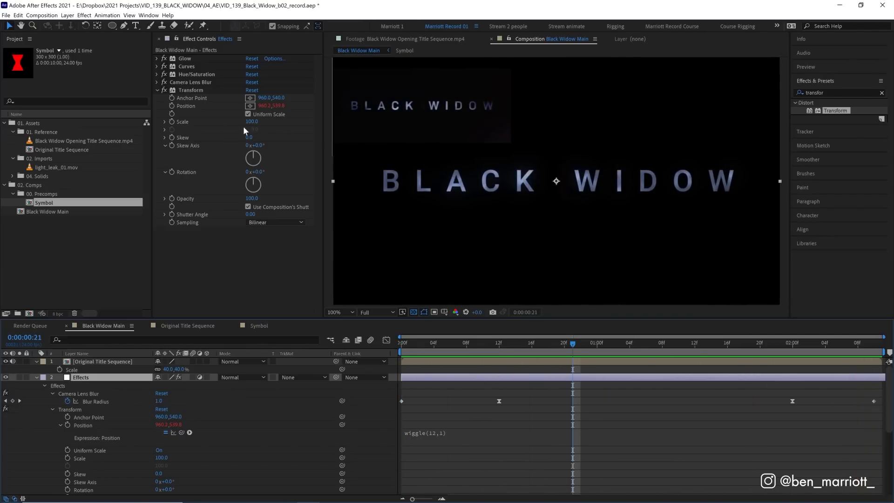
# Step: Set the Transform effect's Scale to 101, preview the title and collapse the Effects layer's properties
pyautogui.click(248, 122)
pyautogui.write('101')
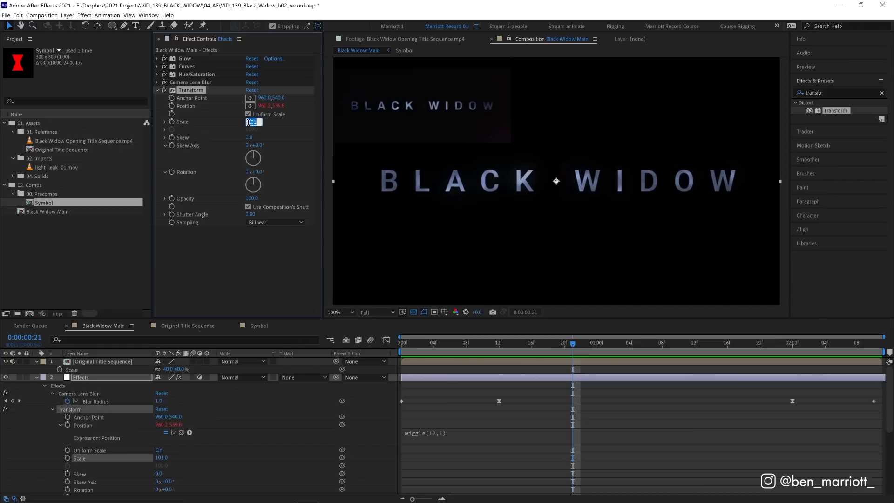
pyautogui.press('Return')
pyautogui.press('space')
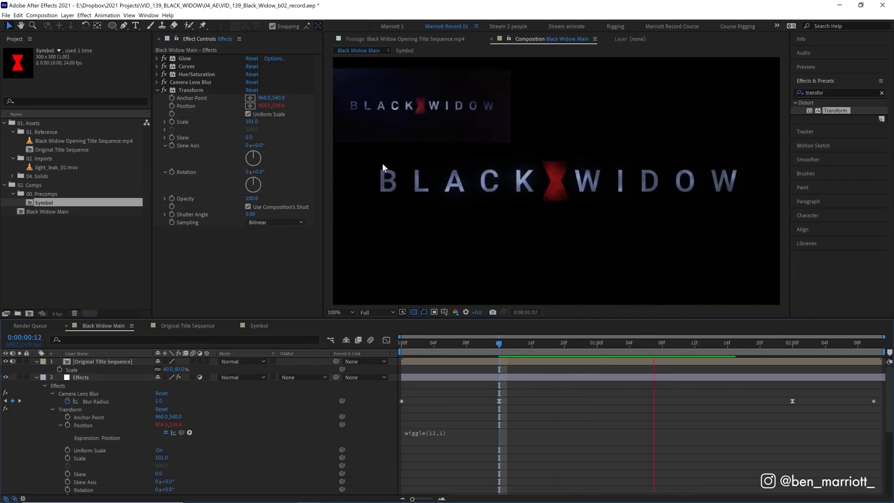
pyautogui.click(435, 343)
pyautogui.press('u')
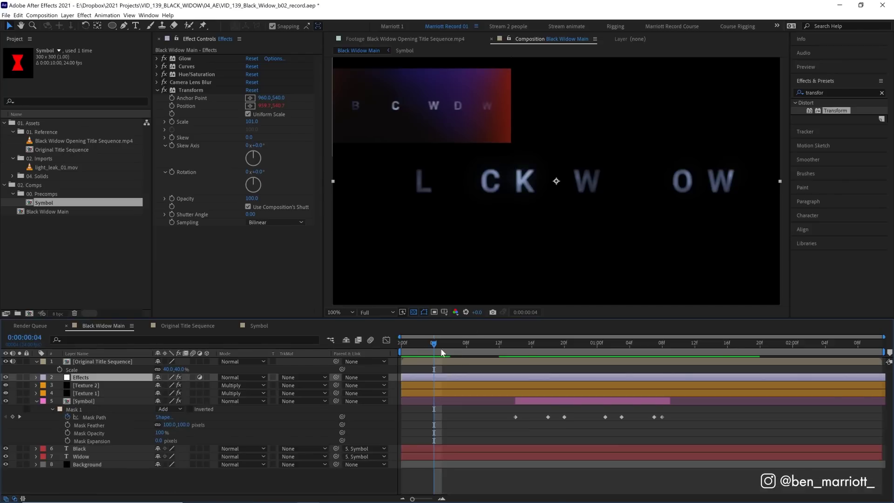
pyautogui.press('space')
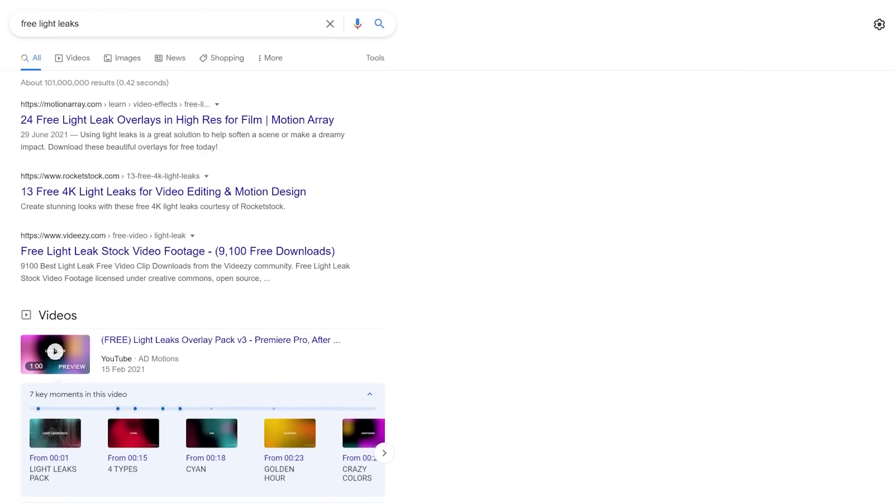
# Step: Look through the web search results for free light leaks
pyautogui.scroll(-2, 448, 251)
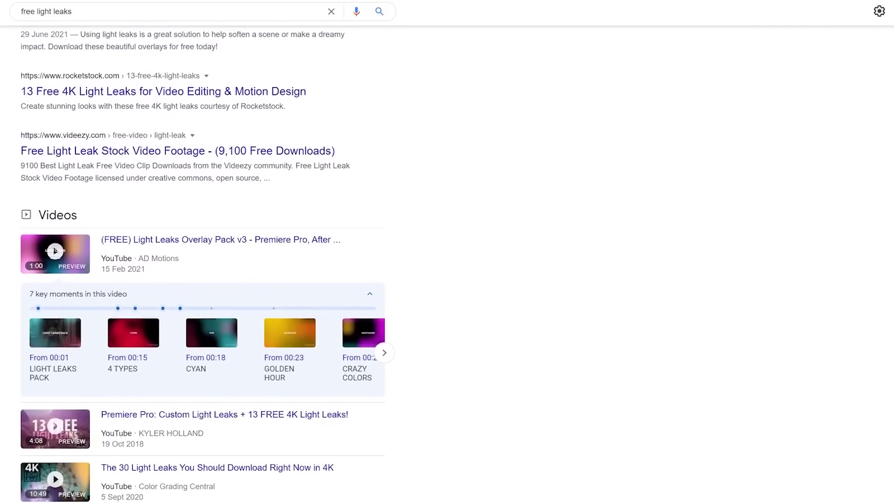
pyautogui.scroll(-2, 448, 251)
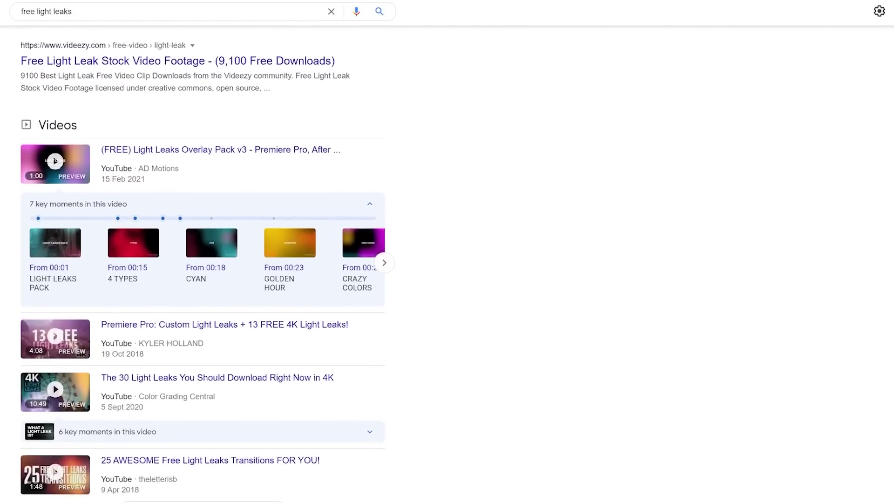
pyautogui.scroll(-2, 447, 251)
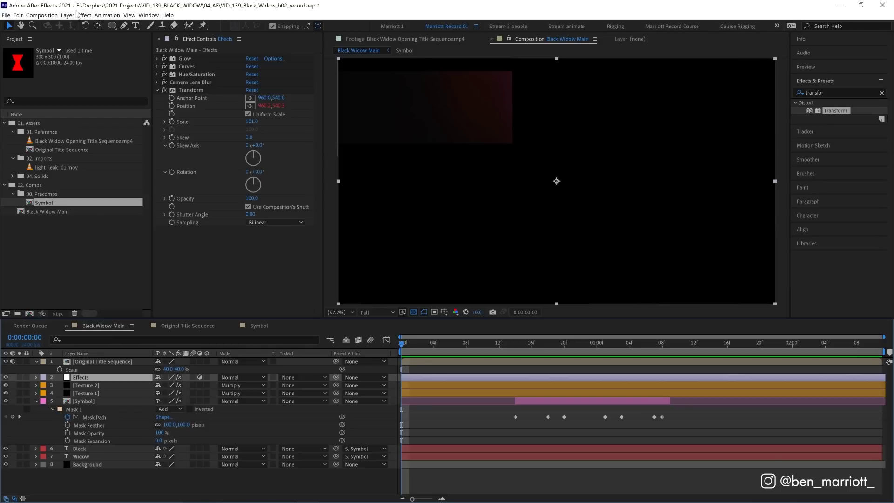
# Step: Create a black 1920 by 1080 px solid layer named Light Leak Red
pyautogui.click(73, 16)
pyautogui.hotkey('ctrl', 'y')
pyautogui.write('Light Leak Red')
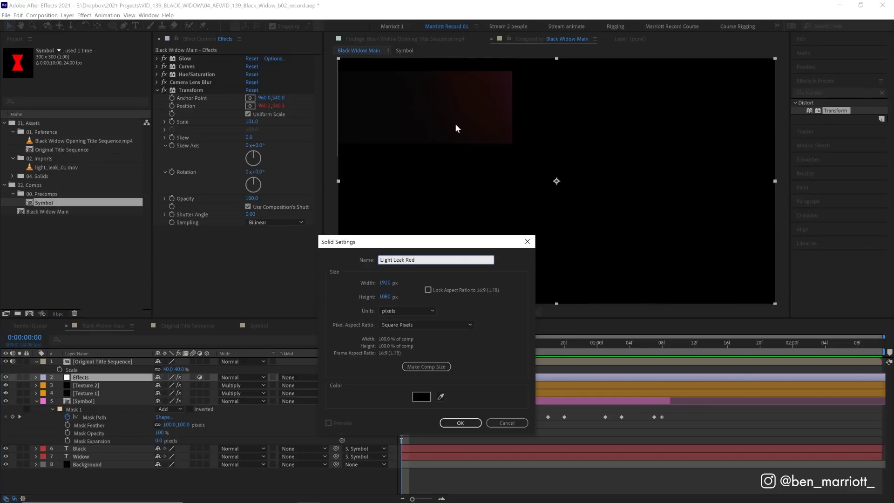
pyautogui.click(460, 423)
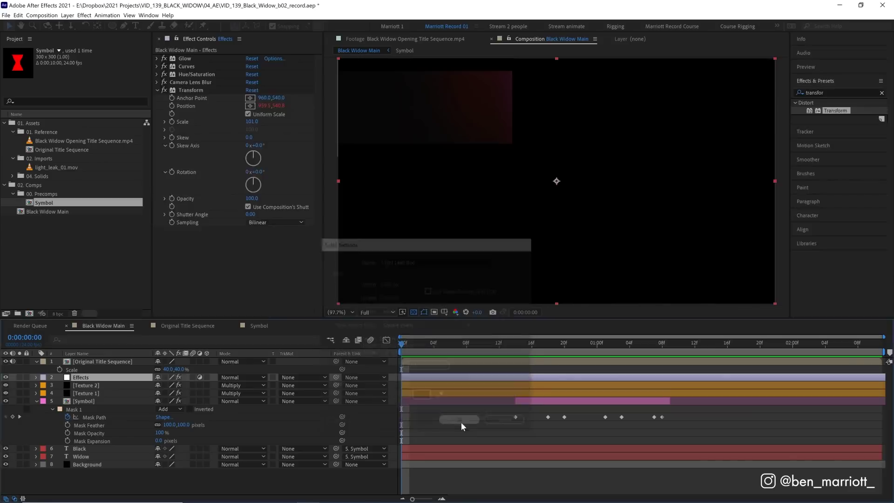
# Step: Apply the Fractal Noise and Tint effects to the Light Leak Red layer
pyautogui.write('frac')
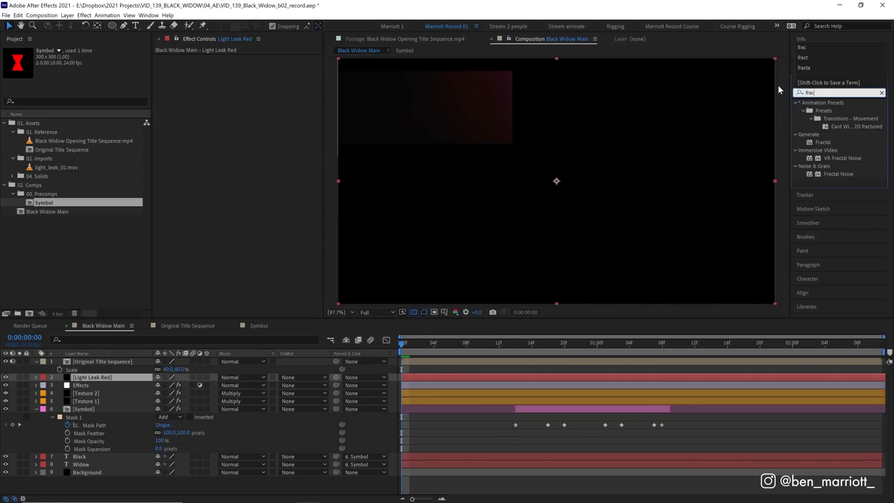
pyautogui.doubleClick(838, 174)
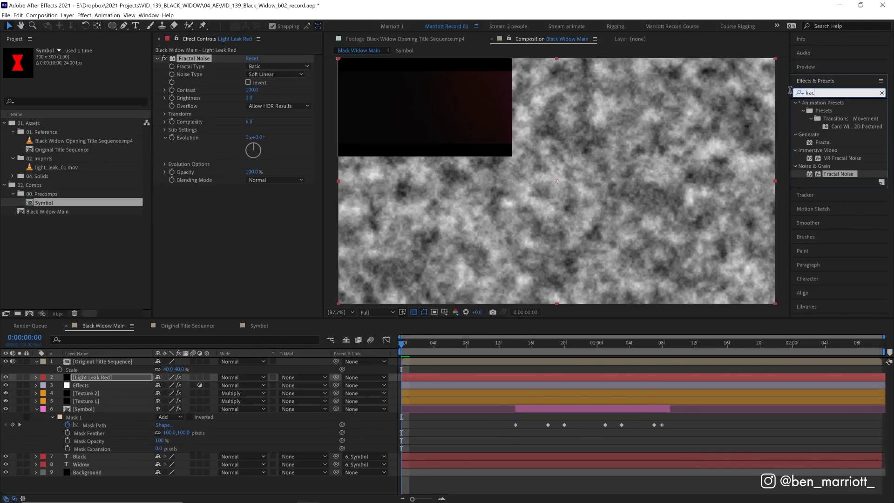
pyautogui.write('tin')
pyautogui.press('Return')
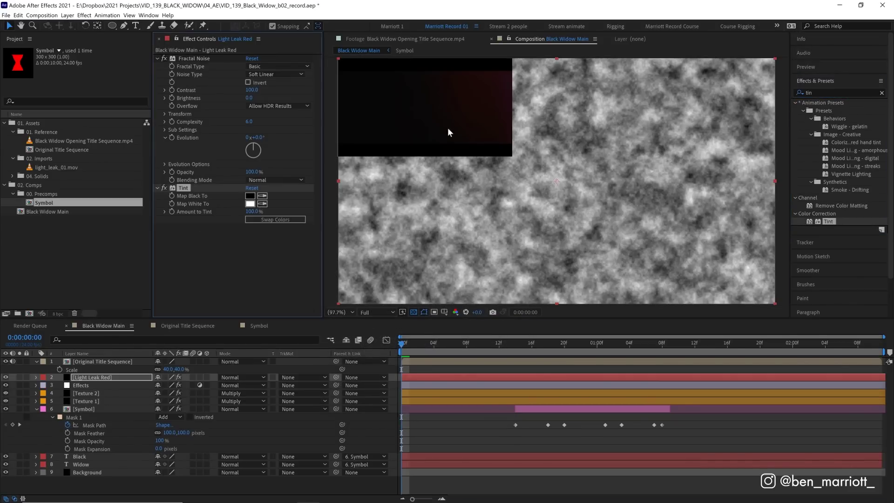
# Step: Set the Tint effect's Map White To colour to pure red, FF0000
pyautogui.click(251, 204)
pyautogui.moveTo(280, 236); pyautogui.dragTo(315, 204)
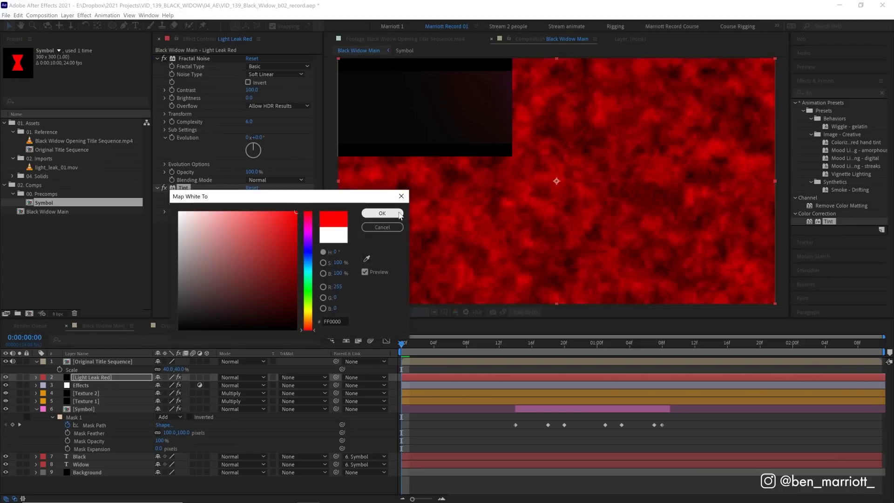
pyautogui.click(390, 214)
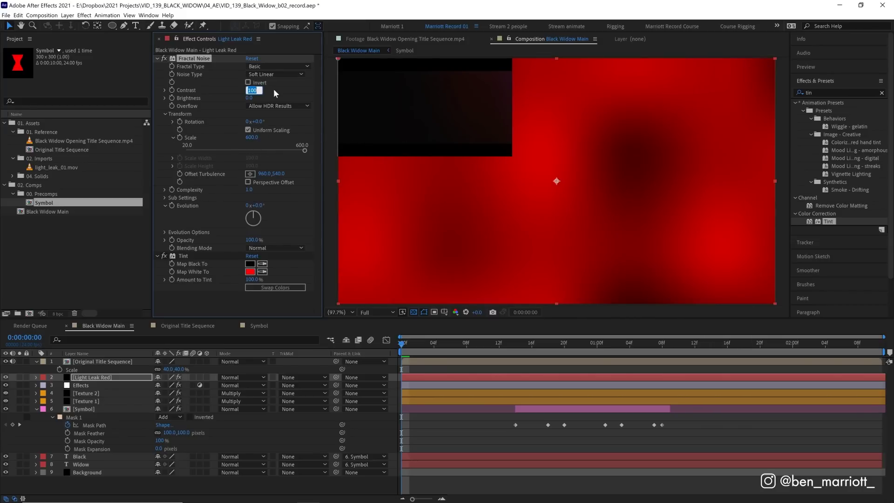
# Step: Set the Fractal Noise contrast on the Light Leak Red layer to 50
pyautogui.click(275, 91)
pyautogui.click(252, 90)
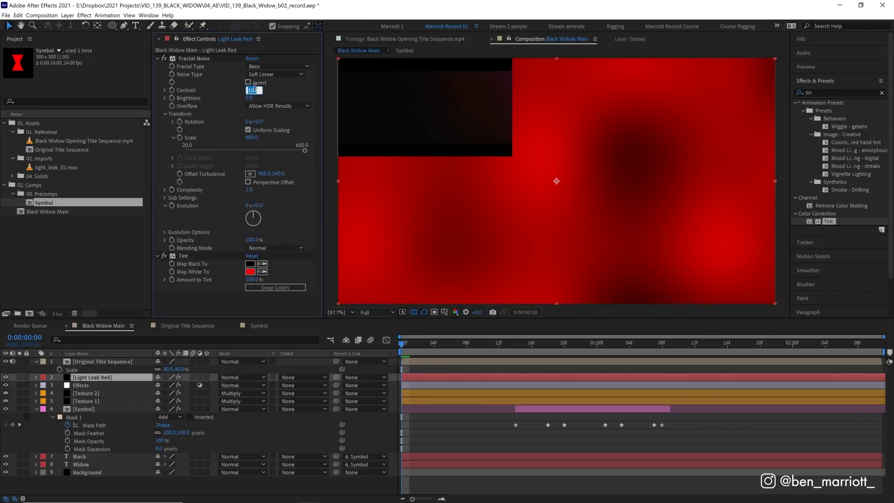
pyautogui.write('50')
pyautogui.press('Return')
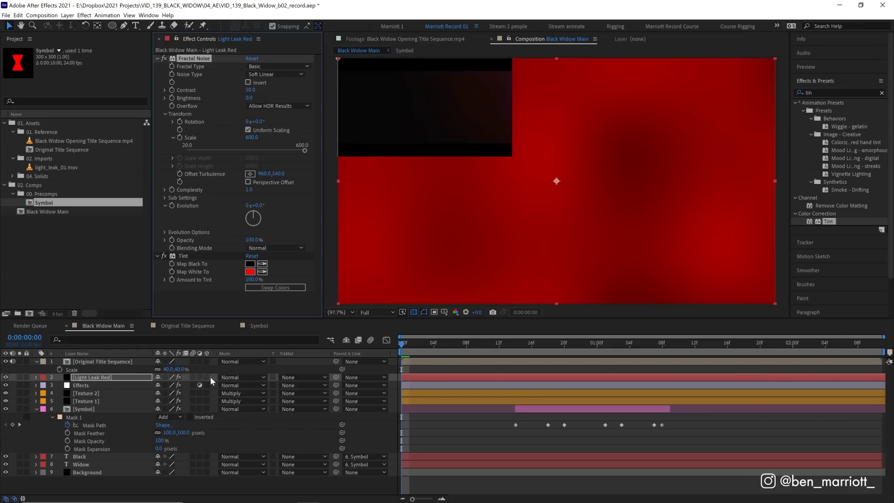
# Step: Set the Light Leak Red layer's blending mode to Screen, preview it over the title and return to the first frame
pyautogui.click(242, 377)
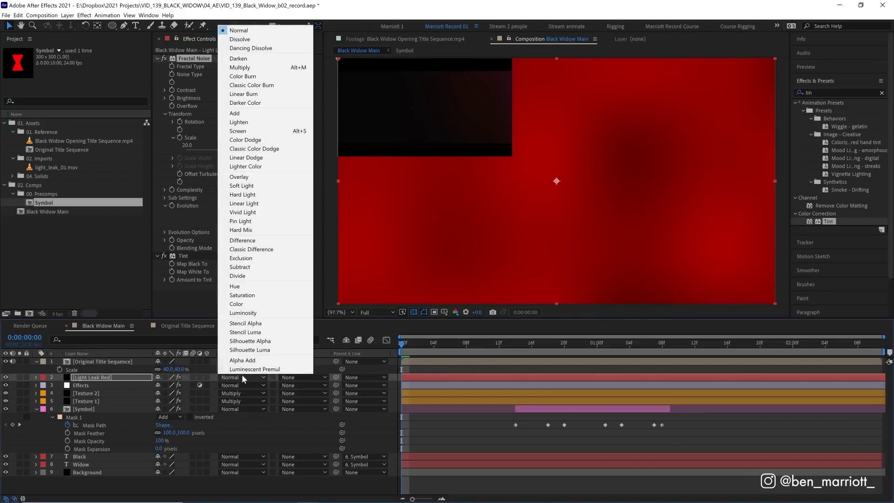
pyautogui.click(240, 131)
pyautogui.press('space')
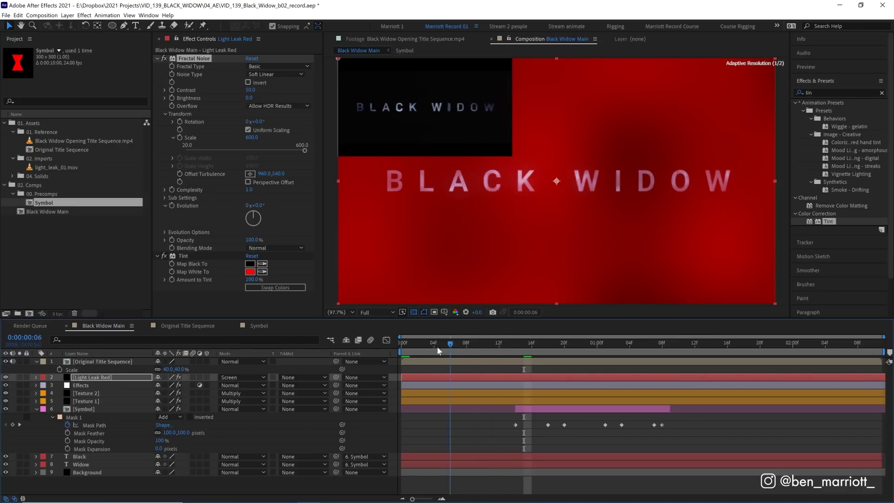
pyautogui.click(395, 345)
# Step: Draw an elliptical mask across the whole frame on the Light Leak Red layer and feather it by 1000 pixels
pyautogui.scroll(-1, 496, 240)
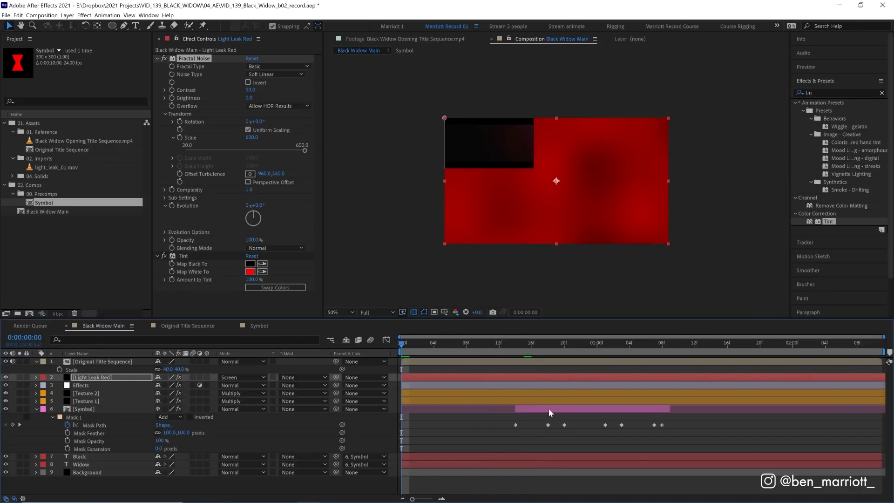
pyautogui.click(113, 26)
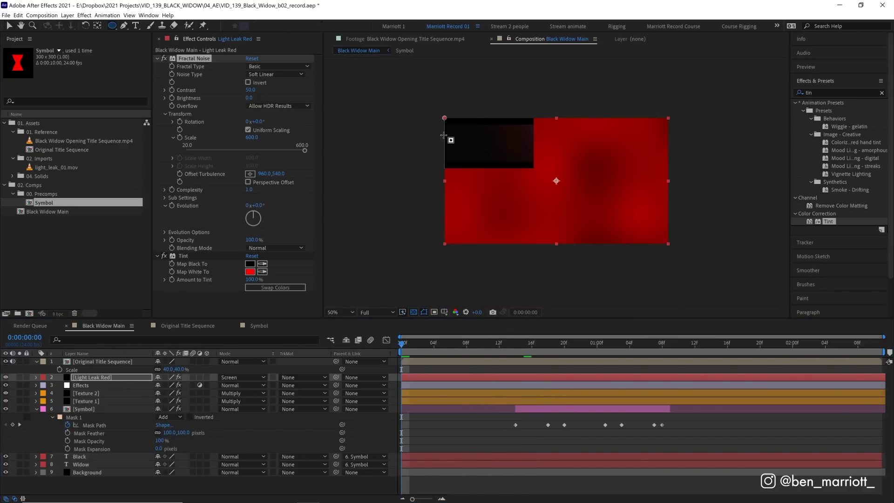
pyautogui.moveTo(429, 119); pyautogui.dragTo(679, 254)
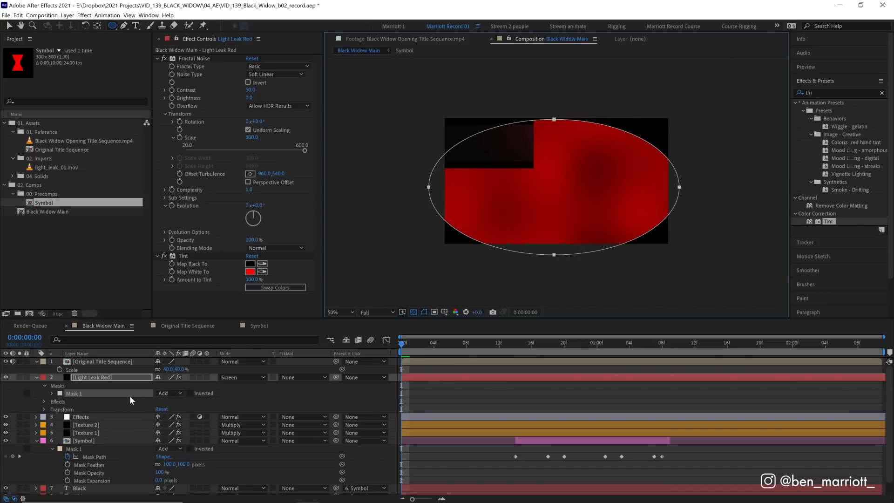
pyautogui.press('f')
pyautogui.click(172, 393)
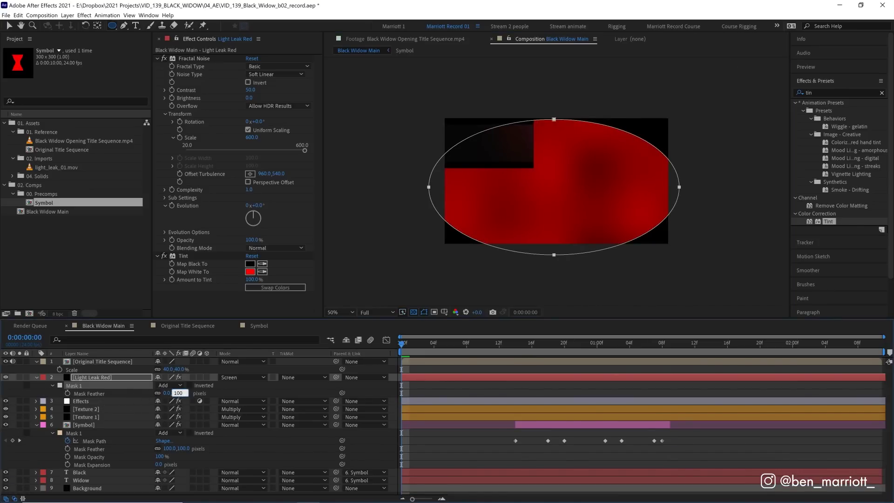
pyautogui.press('Return')
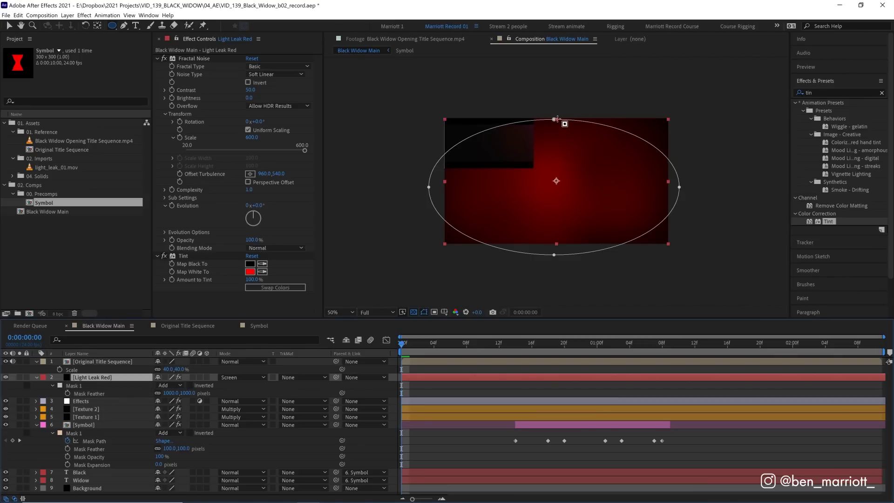
# Step: Shift the feathered mask slightly and compare the red glow with the reference footage at full size
pyautogui.press('v')
pyautogui.doubleClick(557, 119)
pyautogui.moveTo(583, 153); pyautogui.dragTo(584, 133)
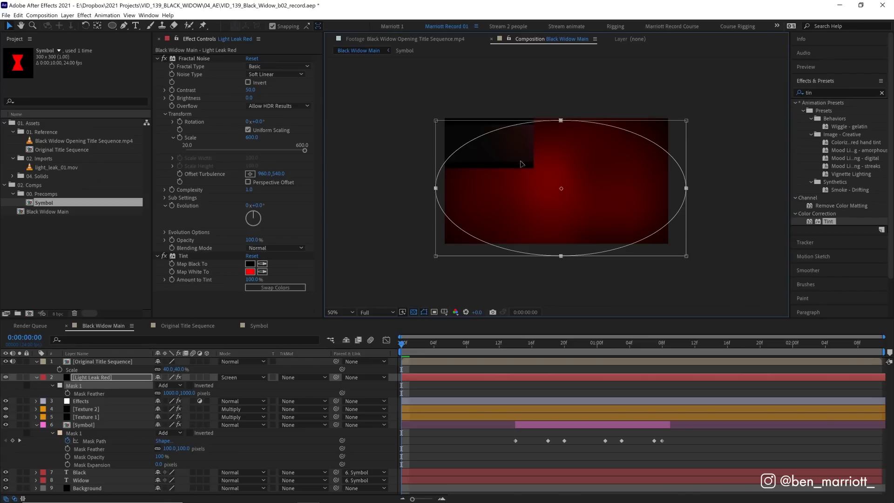
pyautogui.press('.')
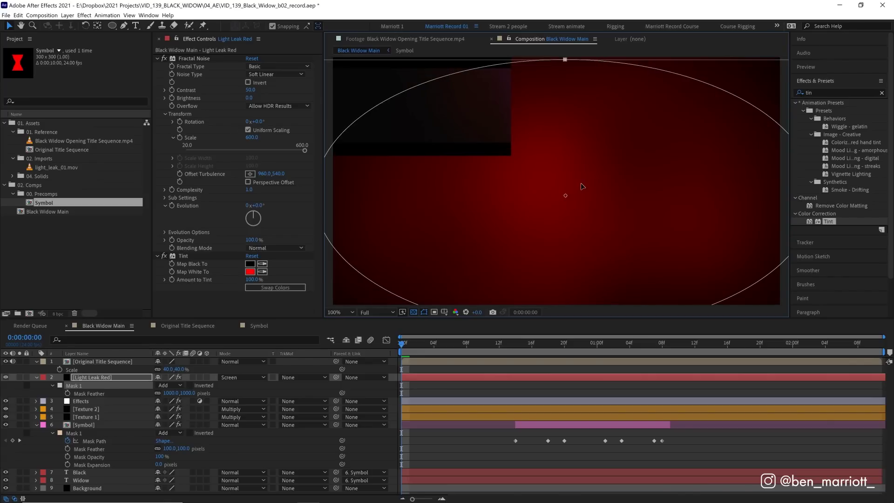
pyautogui.press(',')
pyautogui.press('.')
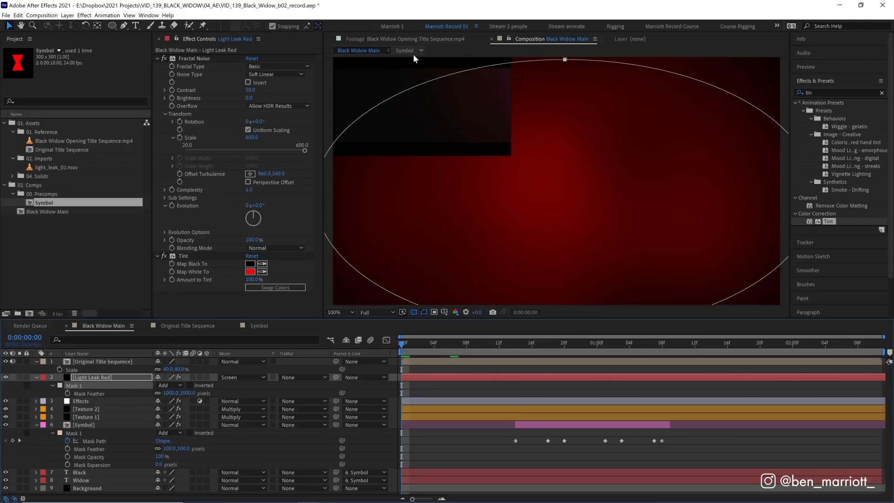
pyautogui.moveTo(404, 347)
pyautogui.mouseDown()
pyautogui.moveTo(455, 351)
pyautogui.moveTo(401, 349)
pyautogui.mouseUp()
pyautogui.press(',')
pyautogui.press(',')
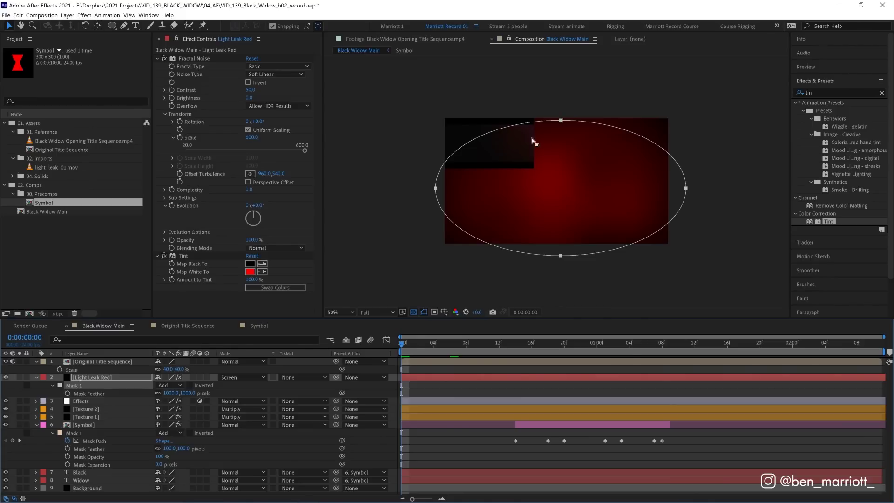
# Step: Move the mask mostly past the frame's right edge and start keyframing its Mask Path at frame 0
pyautogui.doubleClick(562, 122)
pyautogui.moveTo(481, 183); pyautogui.dragTo(671, 184)
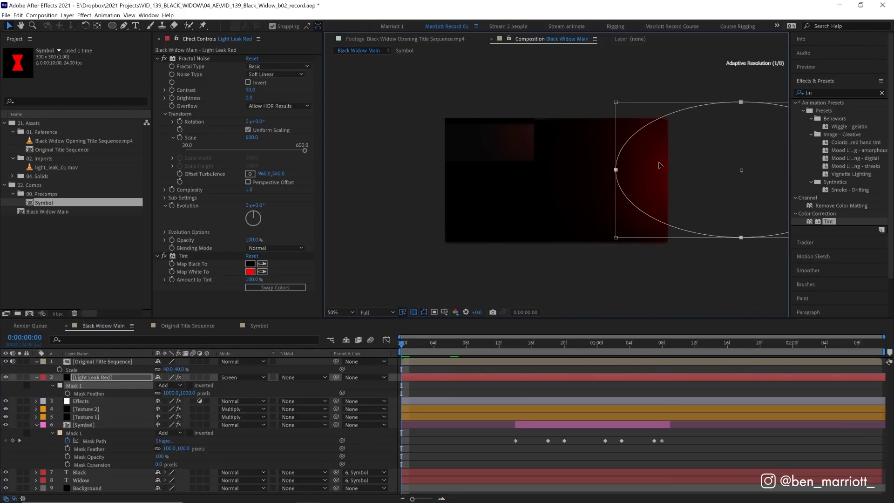
pyautogui.click(53, 386)
pyautogui.click(53, 385)
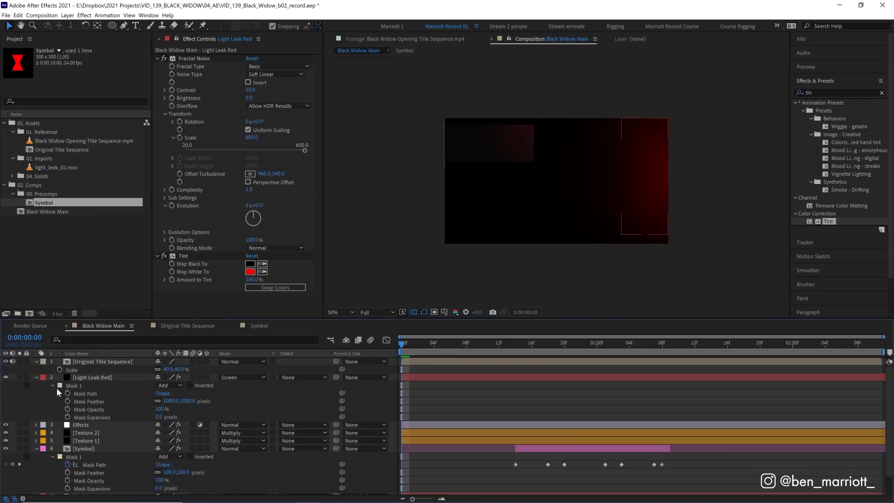
pyautogui.click(69, 392)
# Step: At frame 1, move the Light Leak Red mask further out past the frame's right edge
pyautogui.click(412, 345)
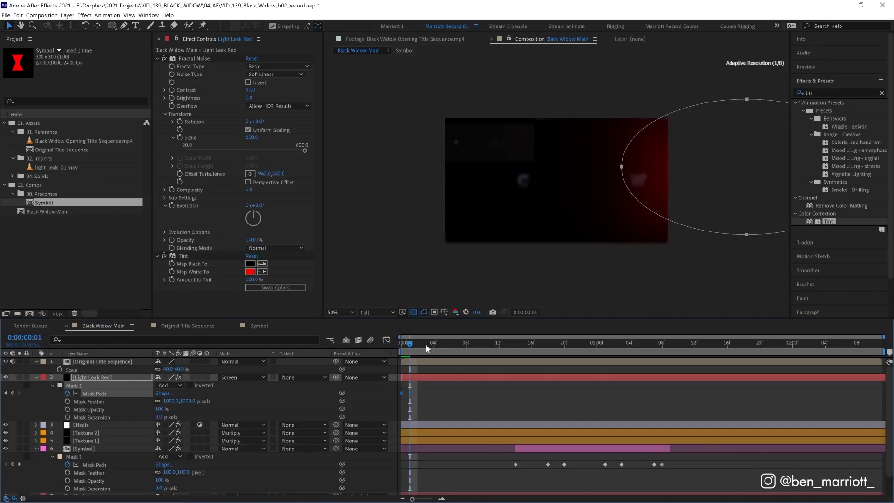
pyautogui.doubleClick(747, 100)
pyautogui.moveTo(654, 169); pyautogui.dragTo(699, 189)
# Step: At frame 2, bring the mask back over the centre of the frame and widen it beyond both sides
pyautogui.click(418, 345)
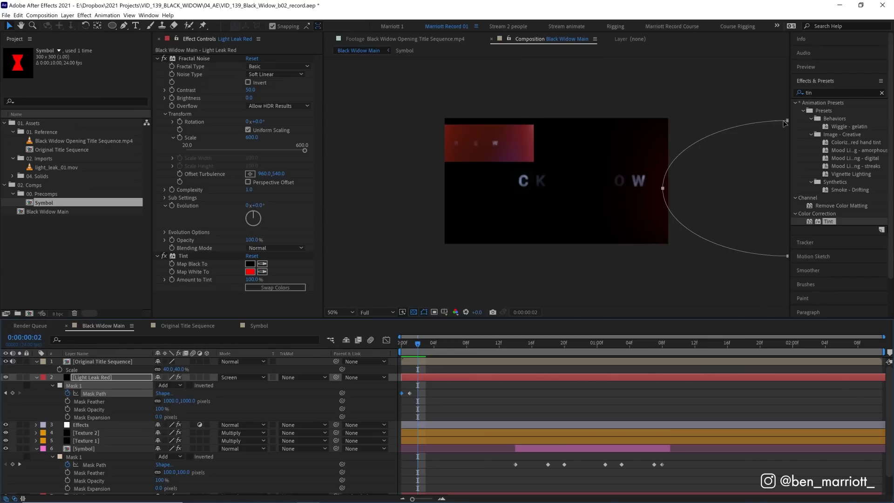
pyautogui.doubleClick(754, 165)
pyautogui.moveTo(754, 165); pyautogui.dragTo(503, 153)
pyautogui.moveTo(665, 177); pyautogui.dragTo(726, 177)
pyautogui.moveTo(630, 193); pyautogui.dragTo(624, 197)
# Step: At frame 3, shift the wide mask over the right half of the frame
pyautogui.click(426, 344)
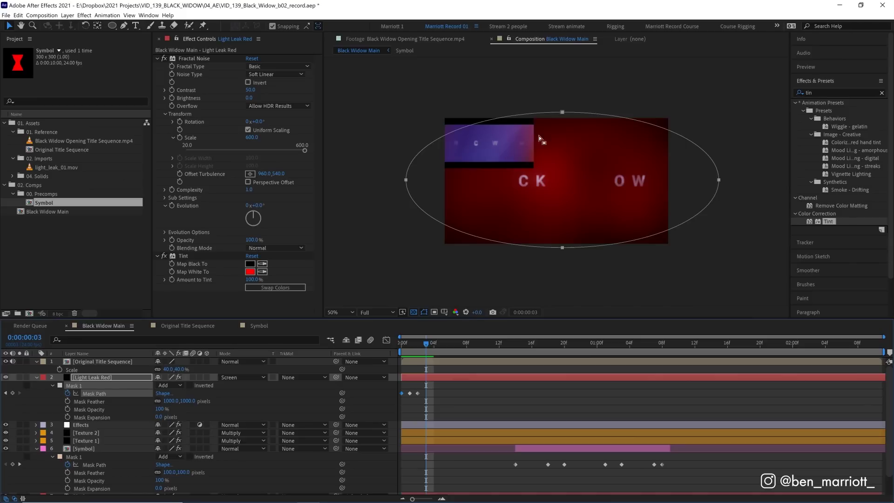
pyautogui.doubleClick(563, 112)
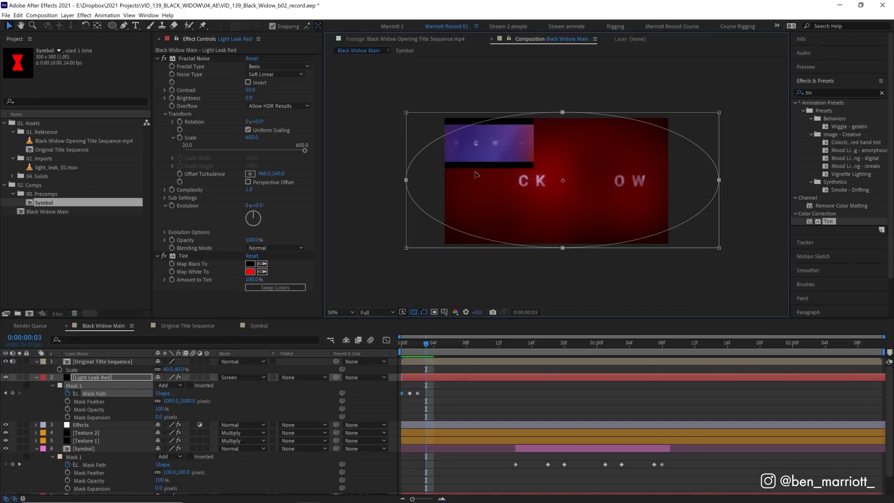
pyautogui.moveTo(471, 171); pyautogui.dragTo(485, 173)
pyautogui.moveTo(484, 173); pyautogui.dragTo(590, 168)
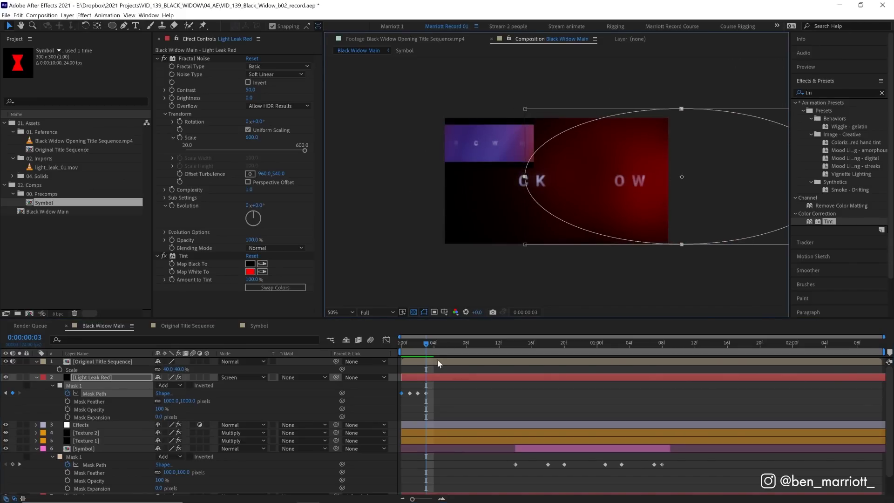
# Step: At frame 4, move the Light Leak Red mask further toward the right side
pyautogui.press('pagedown')
pyautogui.moveTo(550, 157); pyautogui.dragTo(653, 160)
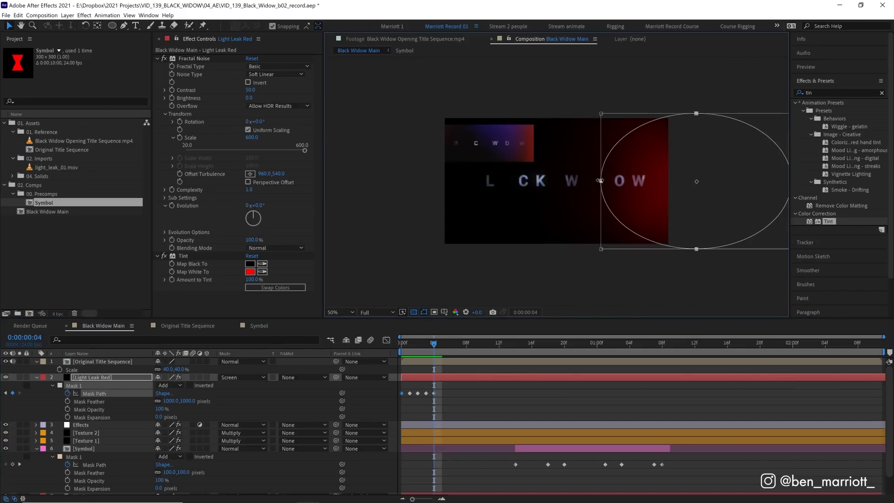
pyautogui.moveTo(601, 182); pyautogui.dragTo(653, 176)
# Step: At frame 5, reshape the mask into a tall ellipse at the frame's upper-right corner and trim the layer's end there
pyautogui.press('pagedown')
pyautogui.moveTo(674, 102); pyautogui.dragTo(694, 49)
pyautogui.click(448, 343)
pyautogui.click(443, 344)
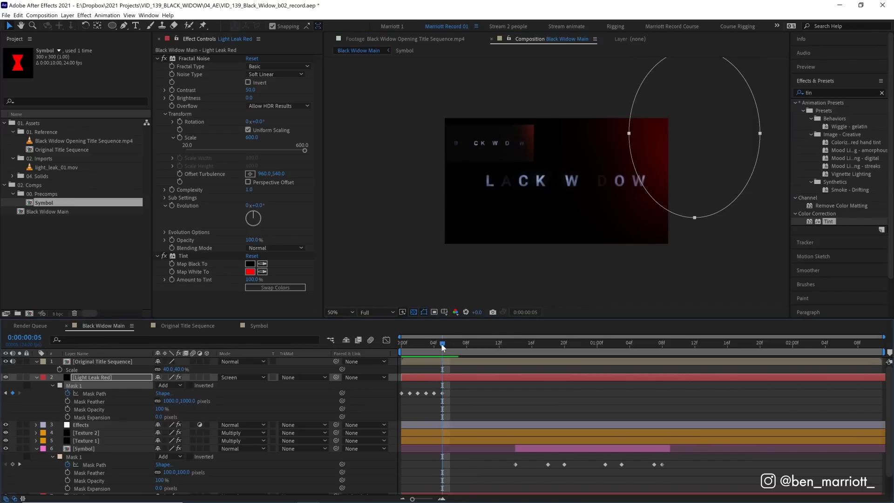
pyautogui.hotkey('alt', ']')
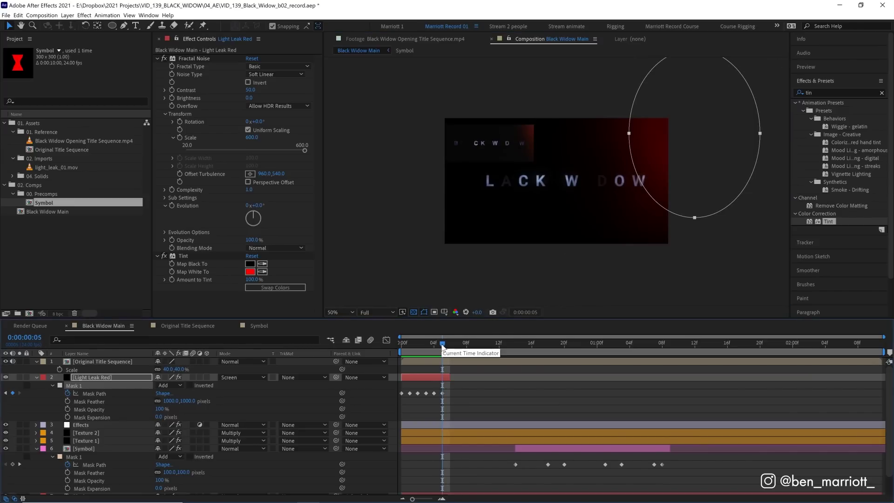
# Step: Preview the animated red light leak from the first frame and compare frame 2 with the reference footage
pyautogui.hotkey('ctrl', 'shift', 'a')
pyautogui.moveTo(443, 343); pyautogui.dragTo(369, 379)
pyautogui.press('space')
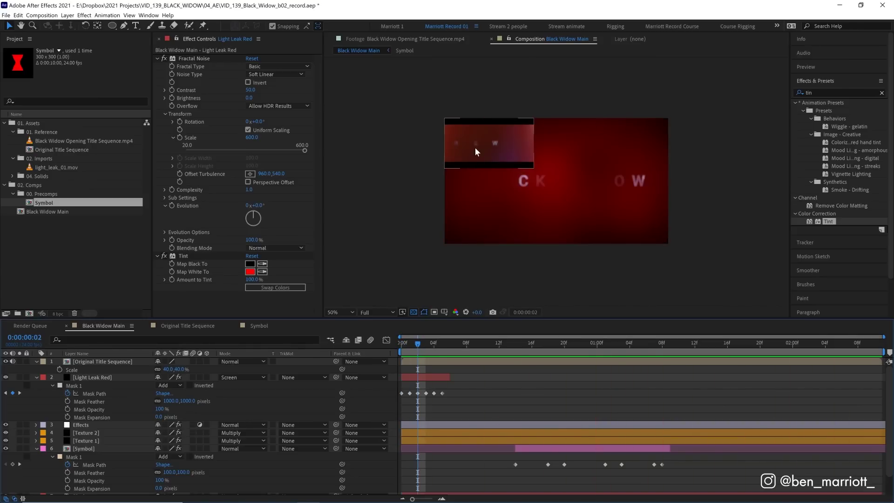
pyautogui.press('.')
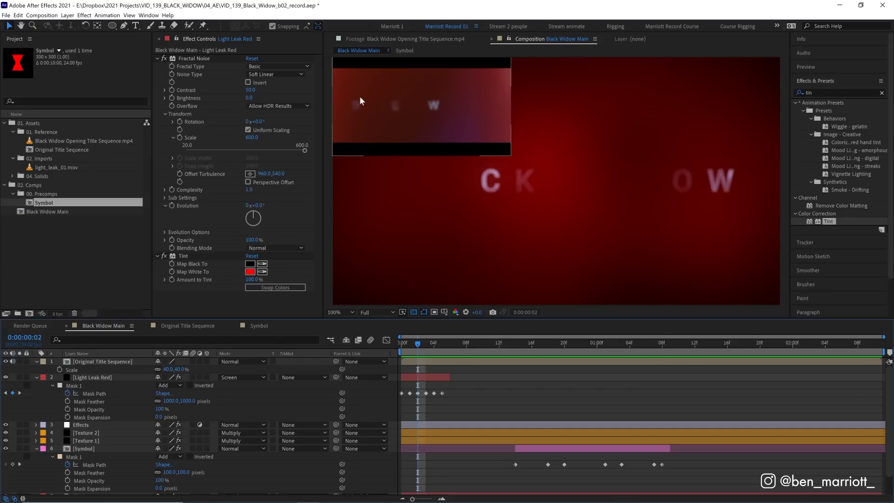
pyautogui.press(',')
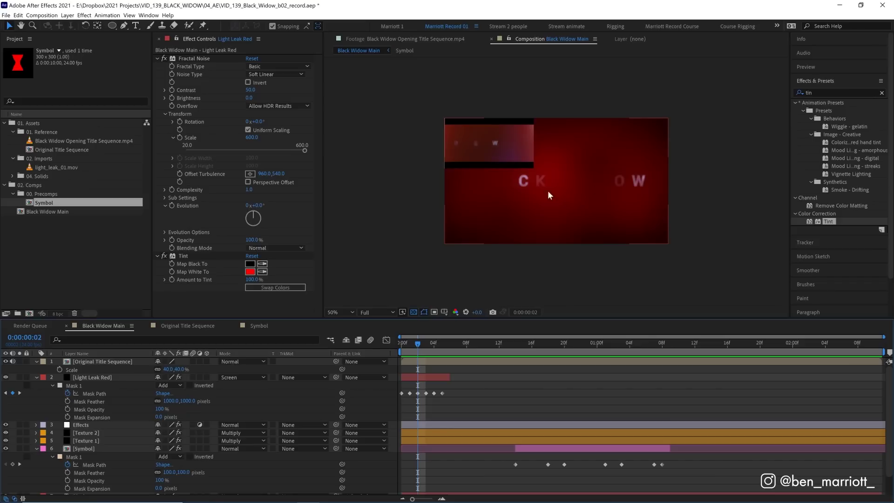
pyautogui.click(412, 380)
pyautogui.hotkey('ctrl', 'd')
pyautogui.moveTo(414, 378); pyautogui.dragTo(625, 380)
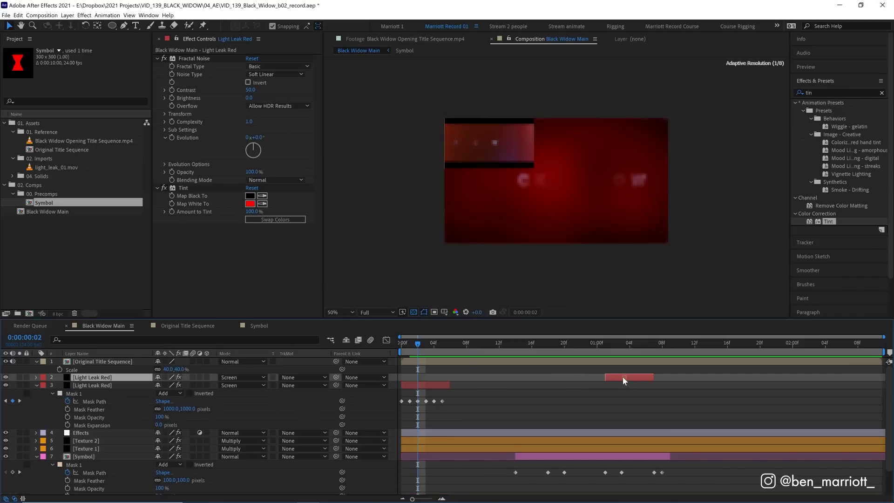
pyautogui.click(581, 379)
pyautogui.moveTo(582, 347); pyautogui.dragTo(590, 348)
pyautogui.press('space')
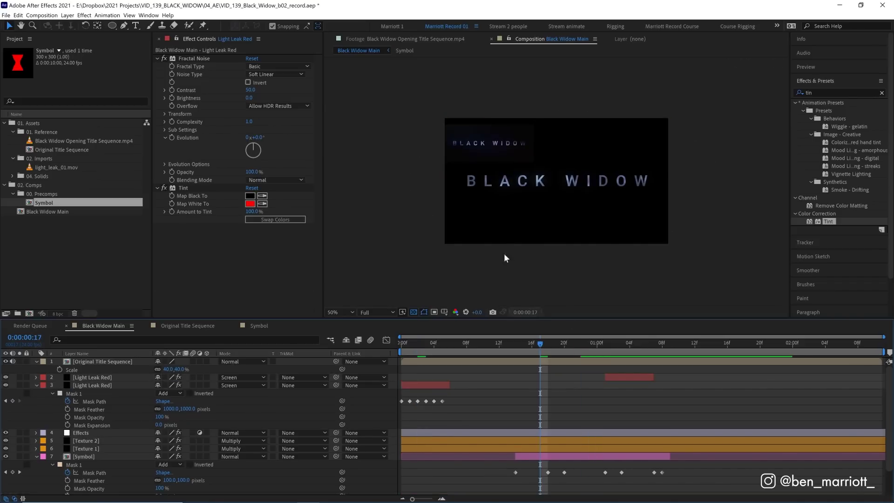
pyautogui.press('space')
pyautogui.press('space')
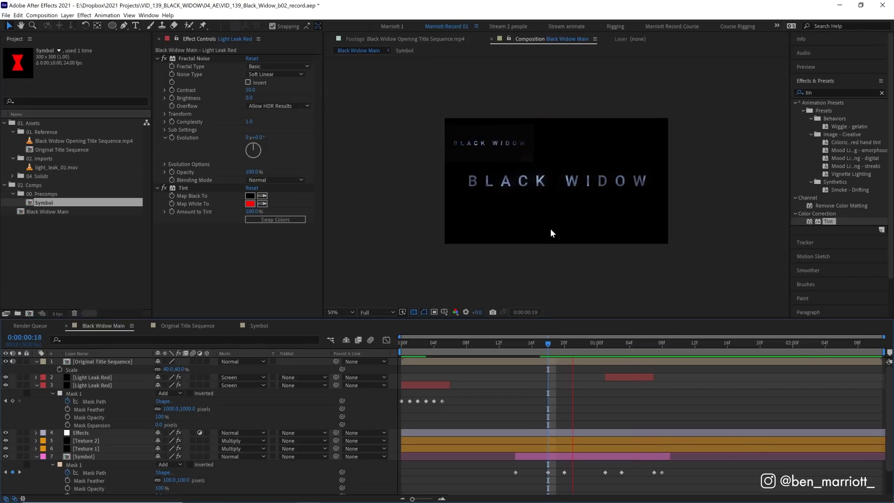
pyautogui.click(616, 378)
pyautogui.press('Delete')
# Step: Go to frame 2 and duplicate the Light Leak Red layer in place
pyautogui.click(427, 376)
pyautogui.click(416, 342)
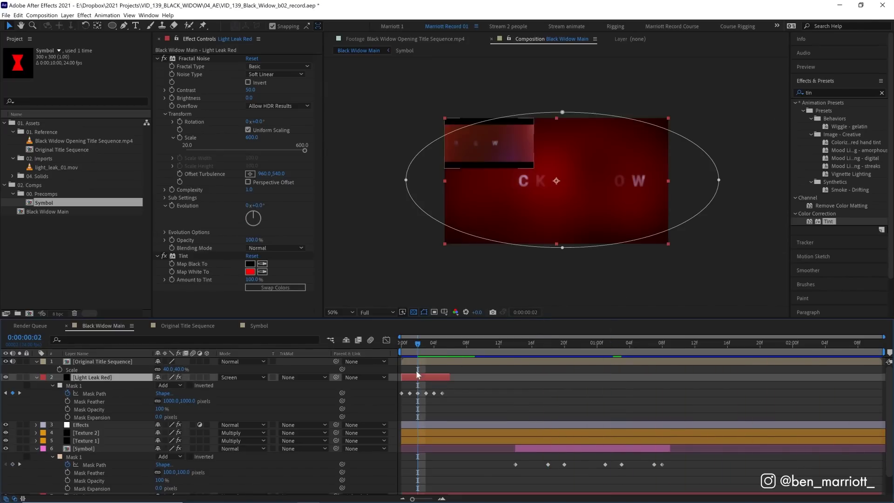
pyautogui.click(472, 389)
pyautogui.click(428, 379)
pyautogui.hotkey('ctrl', 'd')
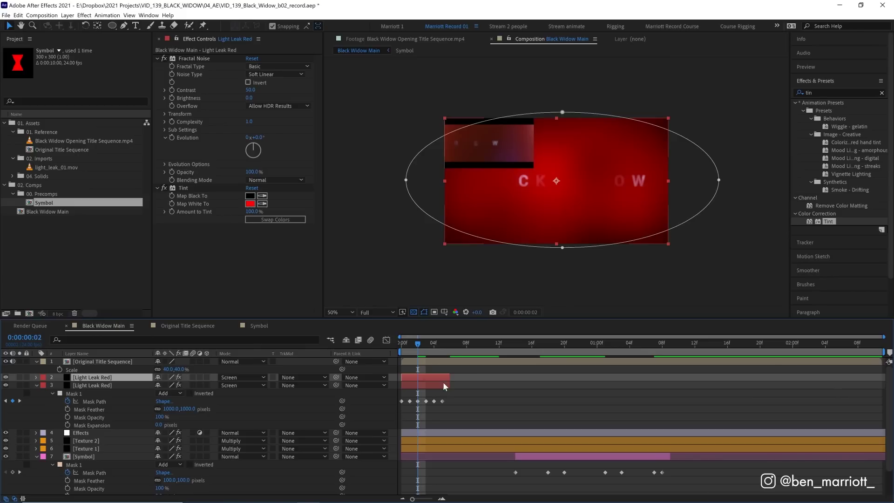
# Step: Rename the duplicated layer to Light Leak Blue and set its label colour to blue
pyautogui.press('Return')
pyautogui.doubleClick(105, 377)
pyautogui.write('Blu')
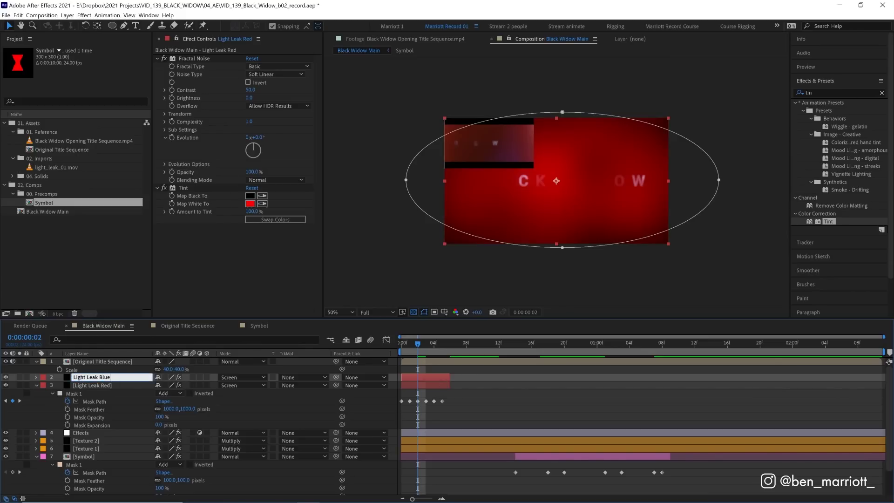
pyautogui.write('e')
pyautogui.press('Return')
pyautogui.click(42, 377)
pyautogui.click(66, 307)
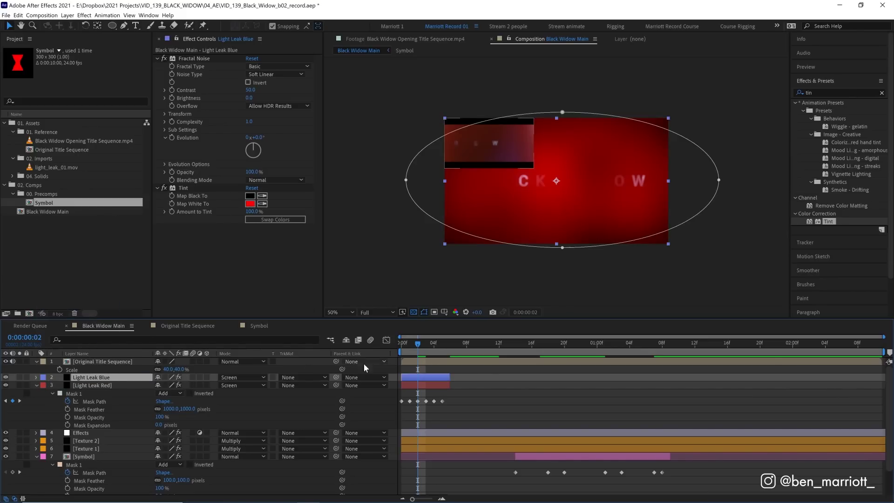
# Step: Set the Tint effect's Map White To colour on Light Leak Blue to a saturated blue
pyautogui.click(252, 204)
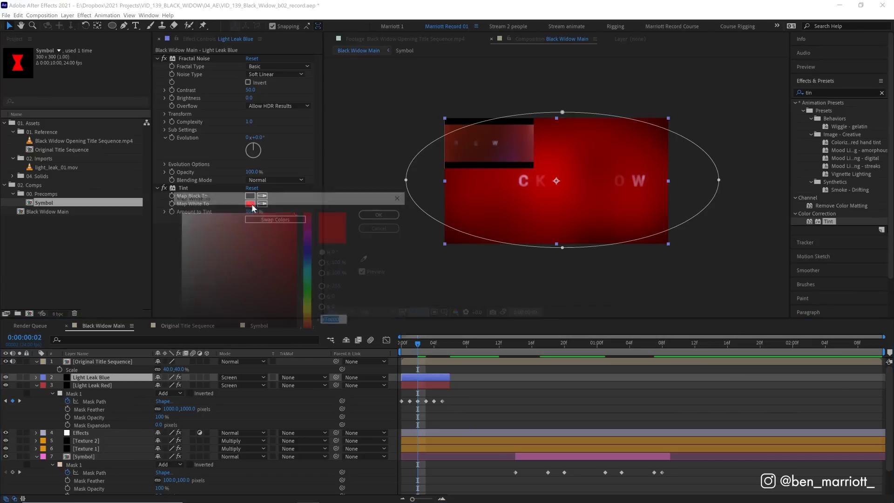
pyautogui.click(307, 254)
pyautogui.press('Return')
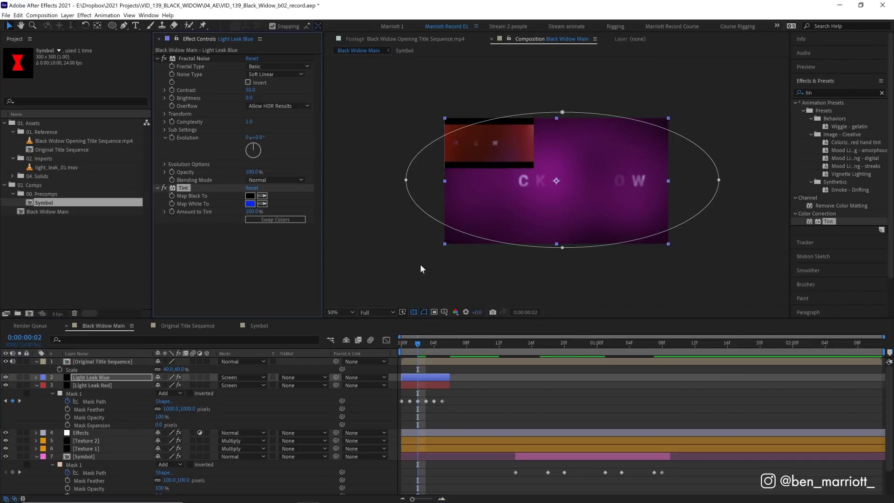
# Step: Set the Fractal Noise Random Seed on Light Leak Blue to 280
pyautogui.click(165, 164)
pyautogui.click(165, 163)
pyautogui.click(165, 163)
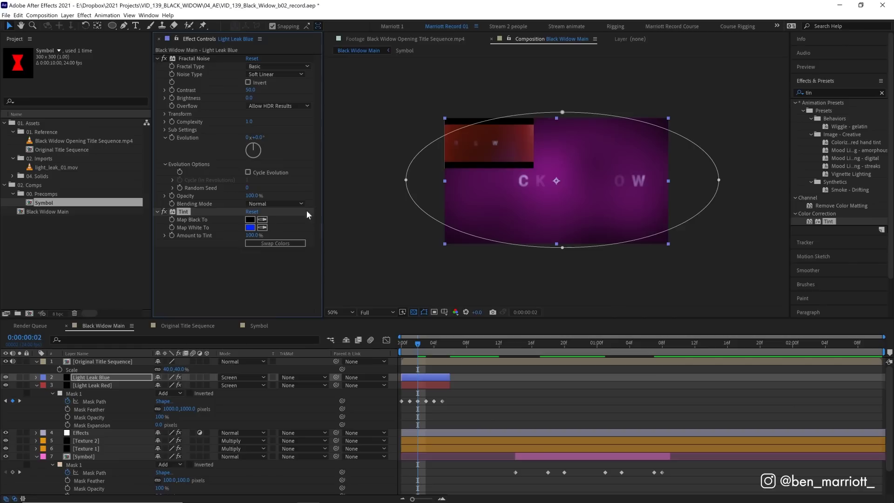
pyautogui.moveTo(248, 188); pyautogui.dragTo(262, 189)
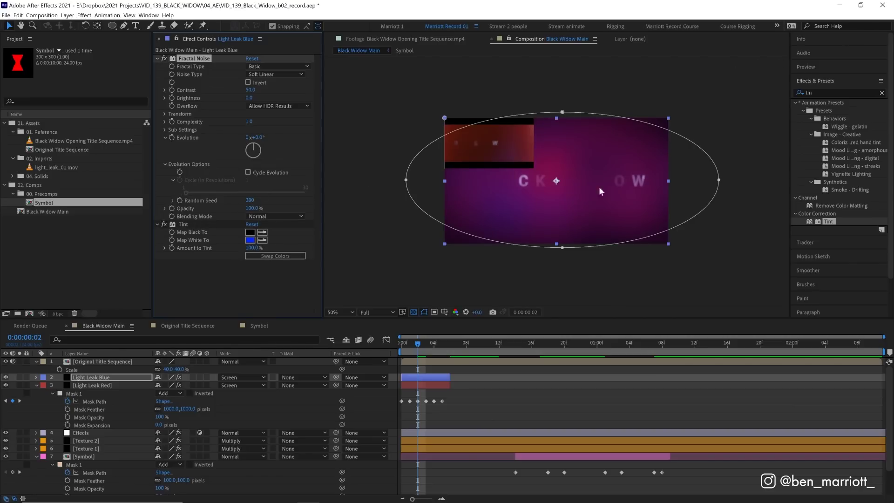
pyautogui.press('/')
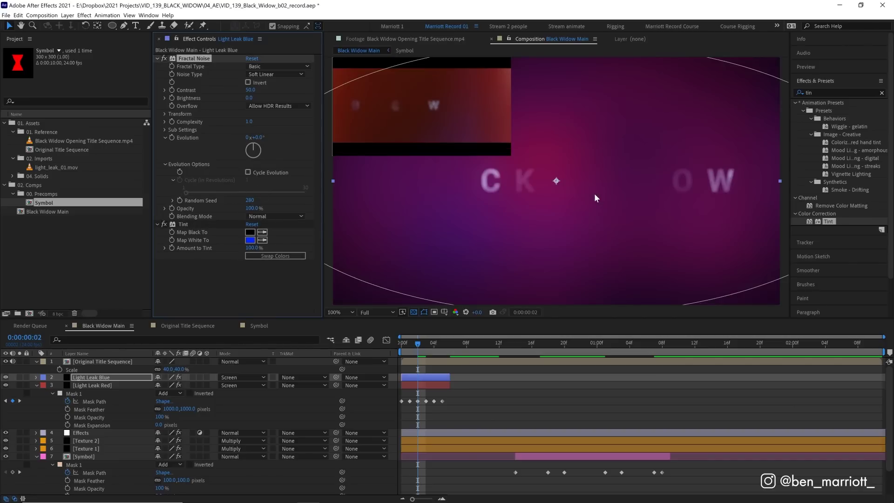
pyautogui.press(',')
# Step: Delete all Mask Path keyframes on Light Leak Blue except the first one
pyautogui.press('m')
pyautogui.moveTo(458, 385); pyautogui.dragTo(409, 396)
pyautogui.press('Delete')
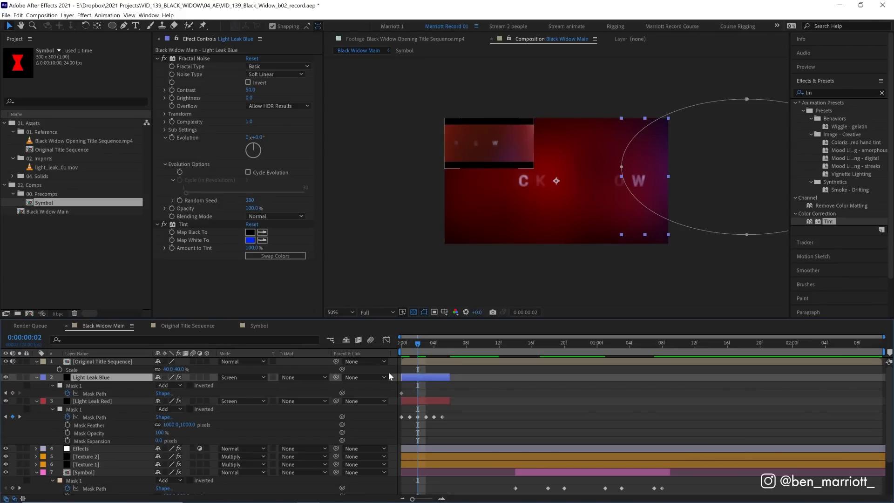
# Step: Start Light Leak Blue and its first Mask Path keyframe at 0:00:00:02, and reshape the mask into a tall ellipse low right of the frame's centre
pyautogui.moveTo(402, 393); pyautogui.dragTo(415, 395)
pyautogui.moveTo(732, 254); pyautogui.dragTo(728, 299)
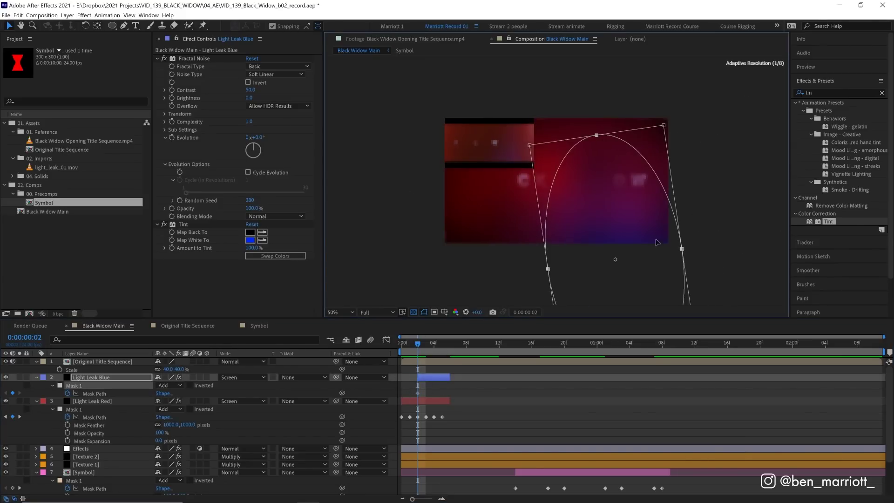
pyautogui.moveTo(656, 239); pyautogui.dragTo(607, 301)
pyautogui.moveTo(585, 233); pyautogui.dragTo(612, 226)
# Step: At 0:00:00:03, reshape the Light Leak Blue mask into a wide tilted ellipse that covers nearly the whole frame
pyautogui.moveTo(419, 347); pyautogui.dragTo(426, 347)
pyautogui.doubleClick(587, 198)
pyautogui.moveTo(587, 275); pyautogui.dragTo(526, 82)
pyautogui.moveTo(652, 194); pyautogui.dragTo(551, 299)
pyautogui.click(526, 405)
# Step: Change the Tint effect's Map White To colour on Light Leak Blue to a softer, less saturated blue
pyautogui.click(438, 379)
pyautogui.click(250, 240)
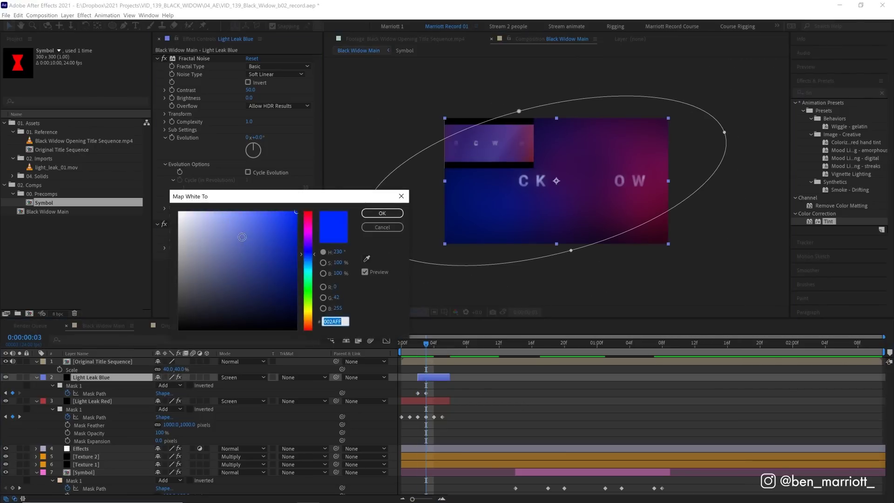
pyautogui.click(266, 223)
pyautogui.click(398, 216)
# Step: At 0:00:00:04, shrink and reposition the Light Leak Blue mask as a tilted ellipse over the frame's upper right
pyautogui.moveTo(426, 345); pyautogui.dragTo(434, 344)
pyautogui.doubleClick(572, 251)
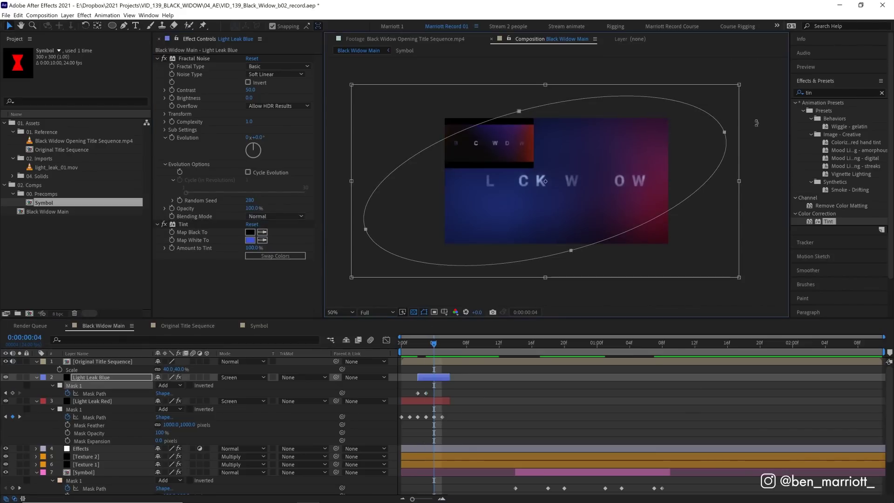
pyautogui.moveTo(742, 180); pyautogui.dragTo(543, 181)
pyautogui.moveTo(559, 154); pyautogui.dragTo(562, 182)
pyautogui.moveTo(408, 195); pyautogui.dragTo(553, 146)
# Step: Trim the end of Light Leak Blue to 0:00:00:05 and play back the opening light leaks
pyautogui.moveTo(434, 345); pyautogui.dragTo(442, 345)
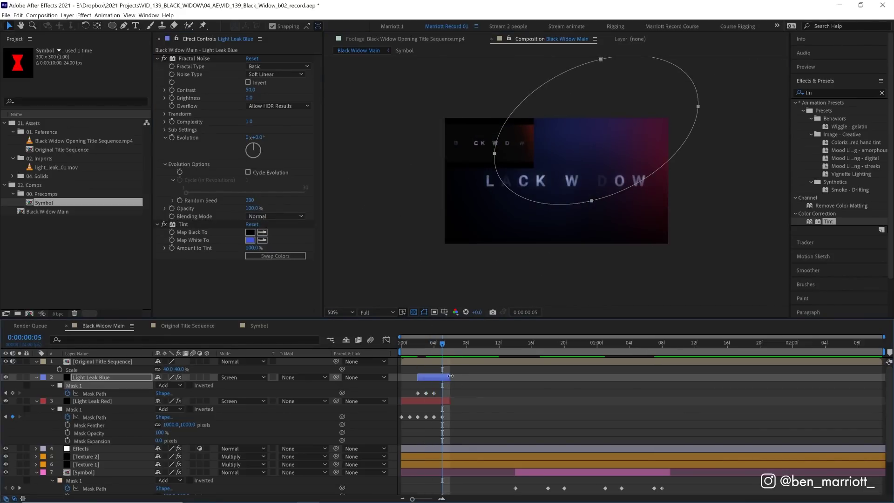
pyautogui.moveTo(450, 378); pyautogui.dragTo(441, 378)
pyautogui.click(402, 345)
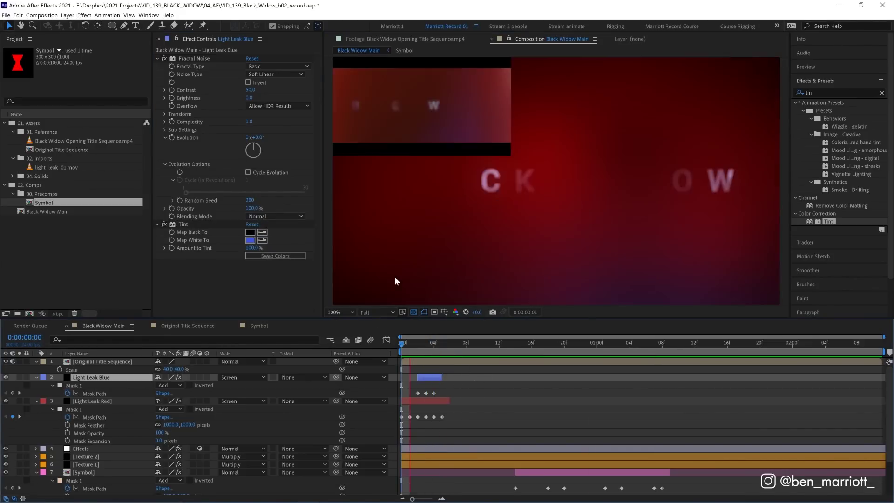
pyautogui.press('space')
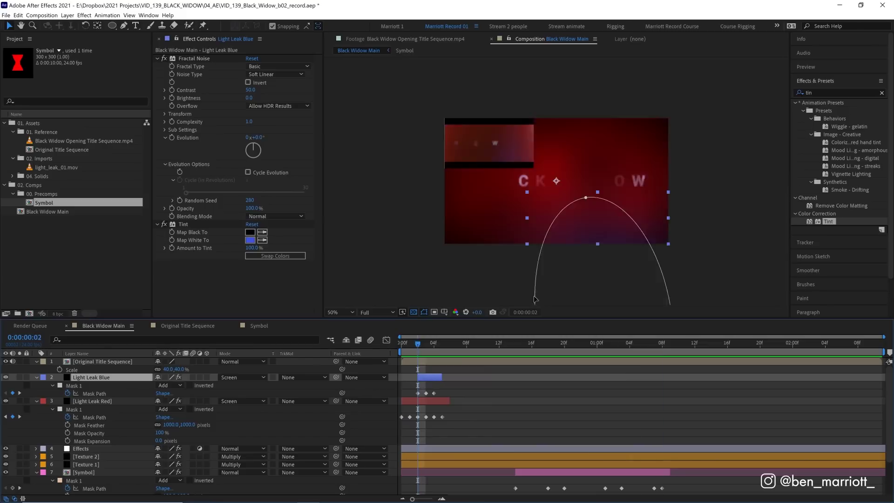
pyautogui.click(586, 348)
pyautogui.moveTo(586, 348); pyautogui.dragTo(524, 348)
pyautogui.press('space')
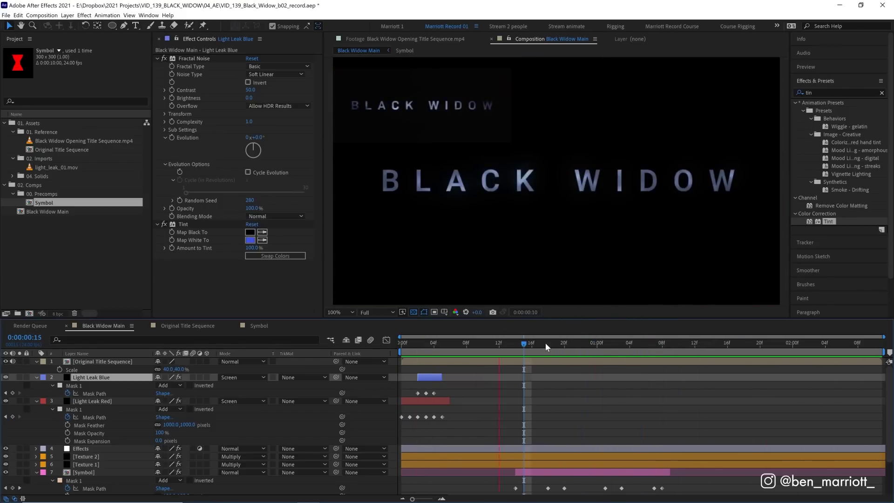
# Step: Duplicate Light Leak Blue, move the copy to start at 0:00:00:23, and delete its Mask Path keyframes after the first
pyautogui.moveTo(548, 344); pyautogui.dragTo(605, 345)
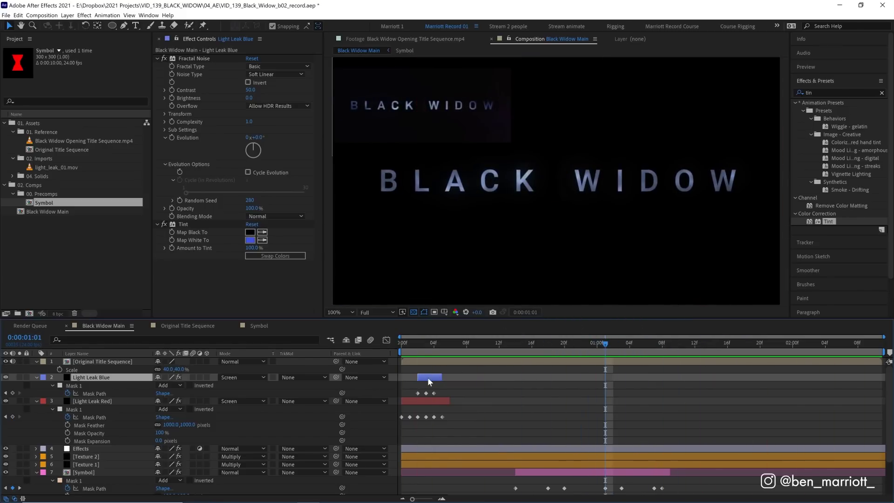
pyautogui.hotkey('ctrl', 'd')
pyautogui.moveTo(430, 379); pyautogui.dragTo(608, 376)
pyautogui.moveTo(748, 371); pyautogui.dragTo(595, 406)
pyautogui.press('Delete')
# Step: Animate the second blue leak's mask drifting down the frame's left side with keyframes at 0:00:01:08 and 0:00:01:16, extending the layer to cover them
pyautogui.press('j')
pyautogui.scroll(-1, 585, 269)
pyautogui.moveTo(586, 202); pyautogui.dragTo(332, 114)
pyautogui.click(663, 344)
pyautogui.moveTo(670, 377); pyautogui.dragTo(679, 378)
pyautogui.moveTo(679, 378); pyautogui.dragTo(720, 377)
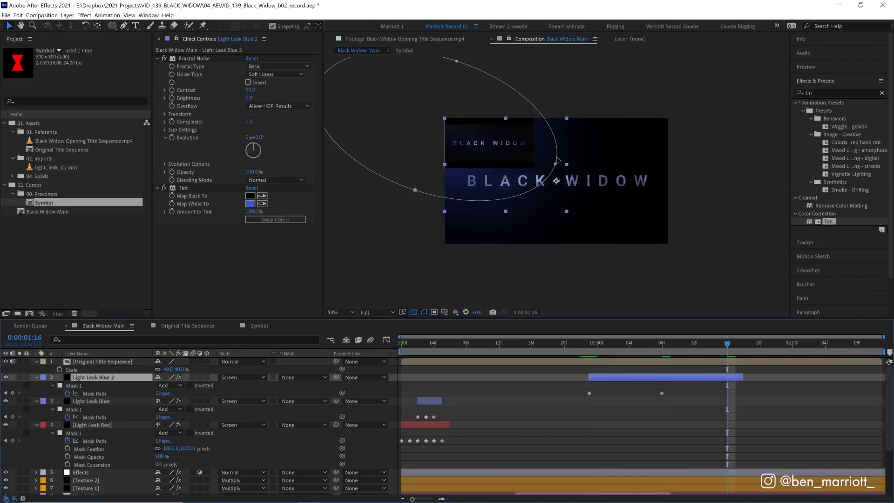
pyautogui.doubleClick(557, 165)
pyautogui.moveTo(533, 154); pyautogui.dragTo(400, 214)
# Step: Play back the second blue leak and set its layer opacity to 50%
pyautogui.click(579, 346)
pyautogui.press('space')
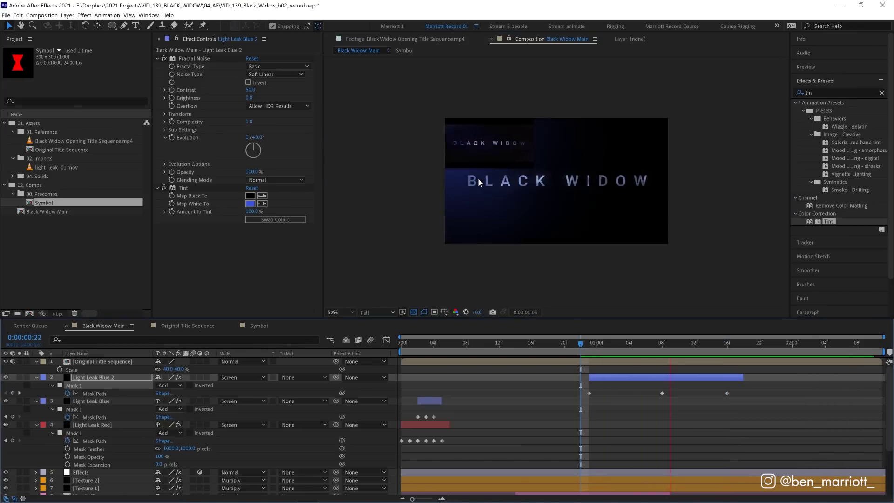
pyautogui.click(671, 346)
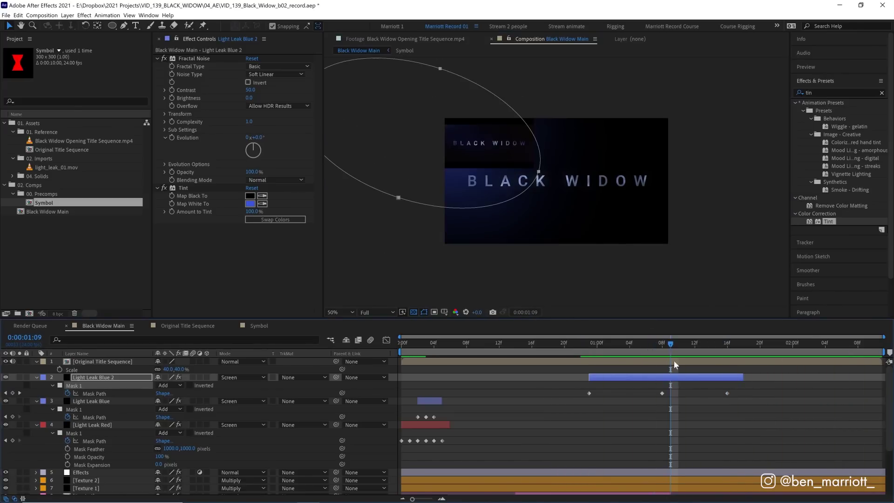
pyautogui.press('t')
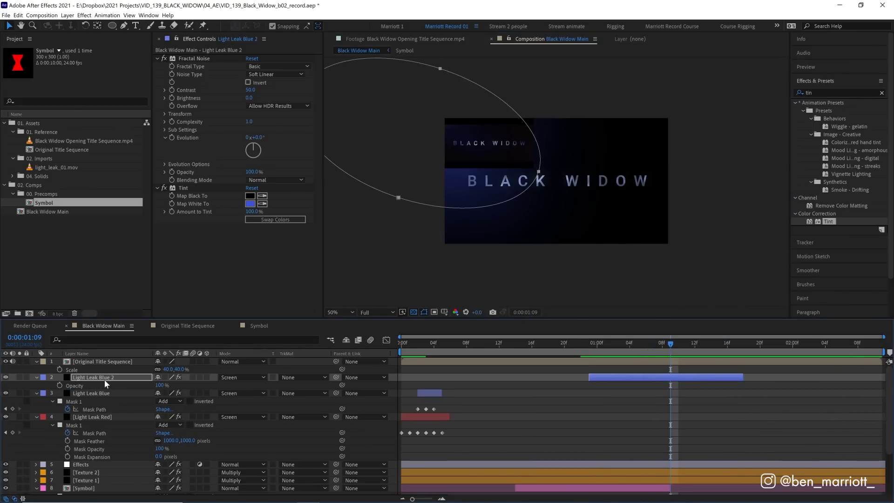
pyautogui.click(161, 385)
pyautogui.press('Return')
# Step: Paste copies of Light Leak Red and Light Leak Blue near the end of the title, with the red copy starting at 0:00:02:05
pyautogui.click(683, 418)
pyautogui.press('.')
pyautogui.moveTo(826, 345); pyautogui.dragTo(845, 346)
pyautogui.click(100, 430)
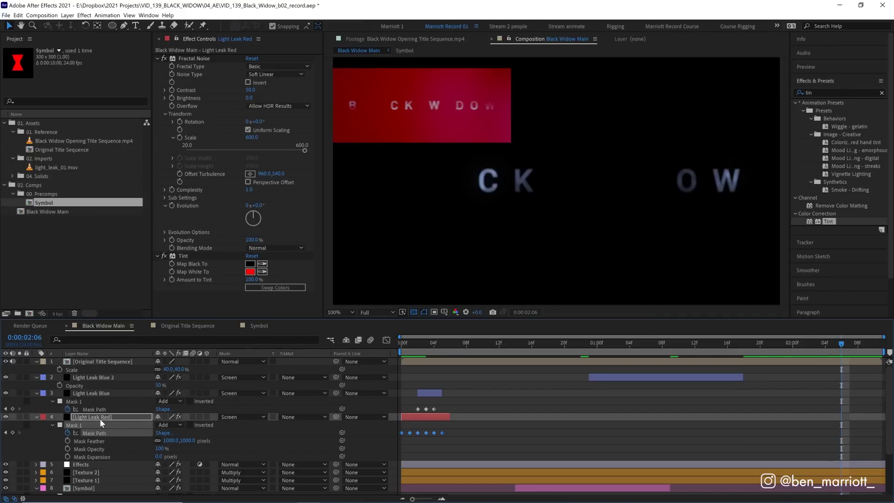
pyautogui.keyDown('ctrl'); pyautogui.click(103, 392); pyautogui.keyUp('ctrl')
pyautogui.hotkey('ctrl', 'c')
pyautogui.hotkey('ctrl', 'alt', 'v')
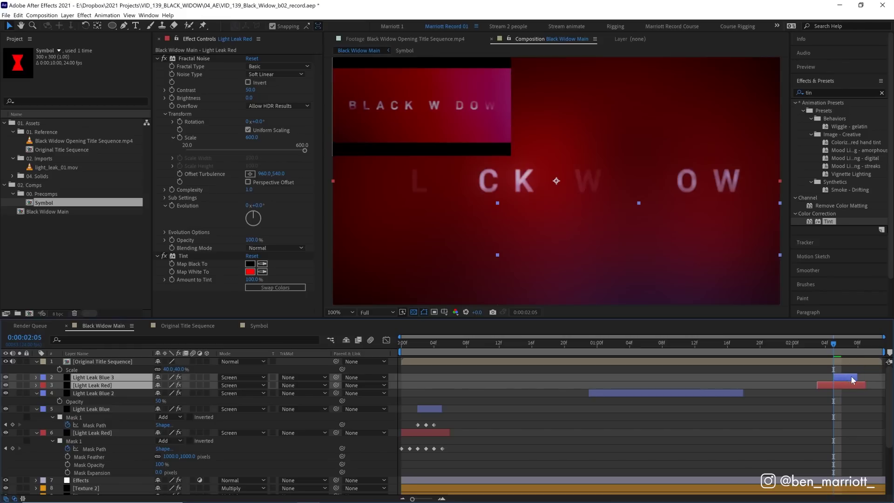
pyautogui.moveTo(854, 380); pyautogui.dragTo(870, 381)
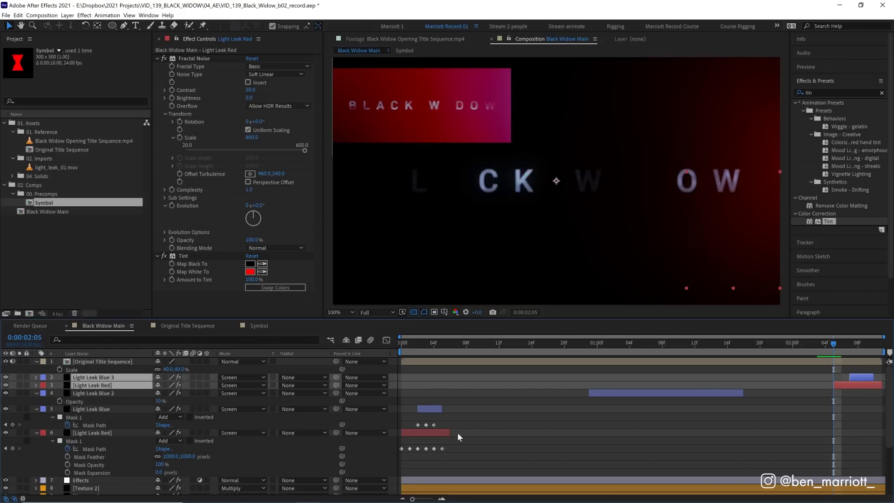
# Step: Reshape the third blue leak's mask frame by frame from 0:00:02:06 over the lower right, and play back the title
pyautogui.press('pageup')
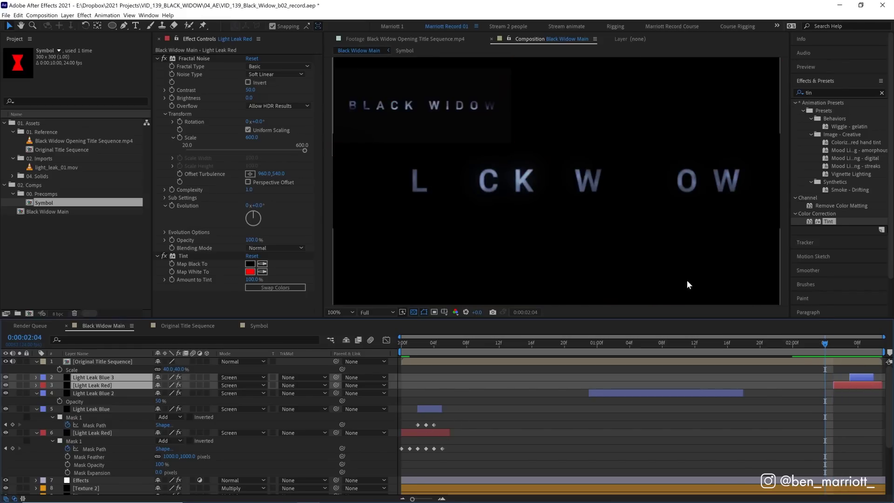
pyautogui.press('space')
pyautogui.press('pagedown')
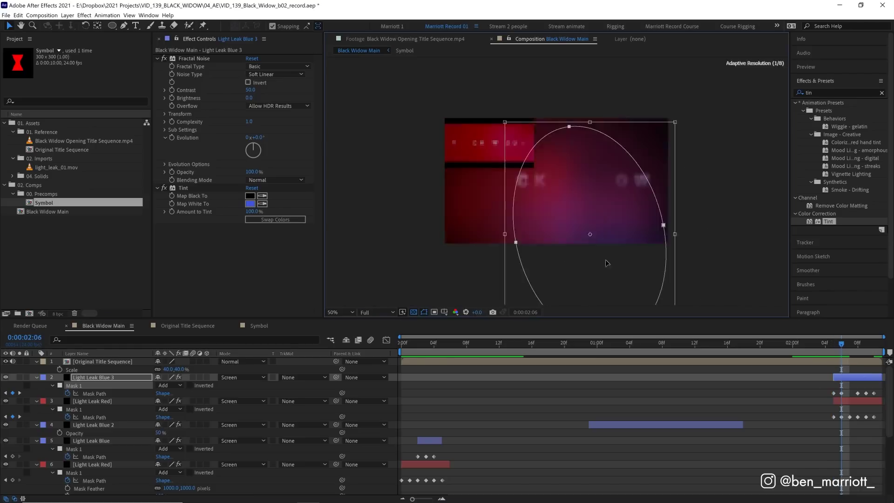
pyautogui.moveTo(609, 261); pyautogui.dragTo(660, 244)
pyautogui.moveTo(727, 104); pyautogui.dragTo(719, 171)
pyautogui.moveTo(842, 345); pyautogui.dragTo(856, 346)
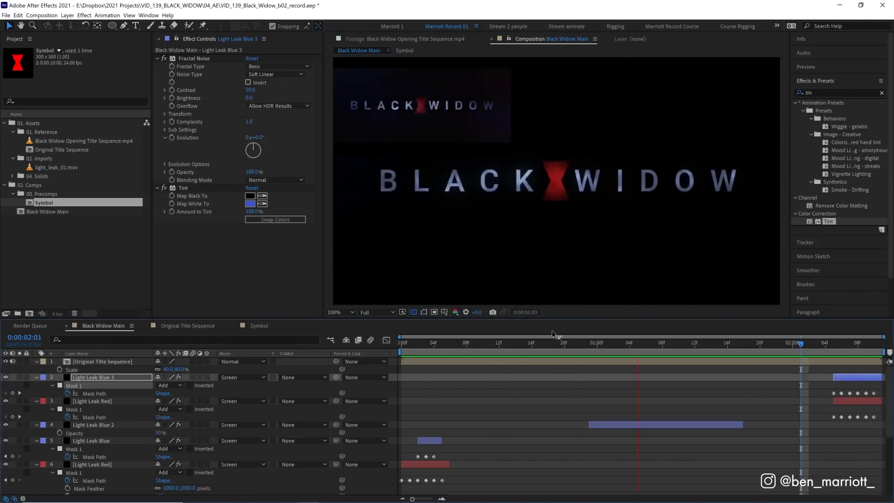
pyautogui.click(548, 338)
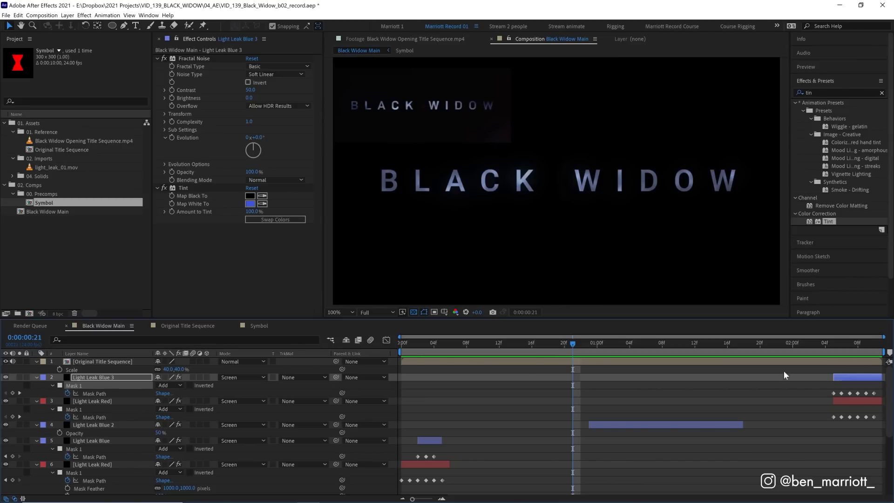
# Step: Add the light_leak_01.mov footage to the Black Widow Main composition as the top layer and step through its frames
pyautogui.moveTo(57, 167); pyautogui.dragTo(572, 189)
pyautogui.press(',')
pyautogui.press(',')
pyautogui.press('pagedown')
pyautogui.press('pagedown')
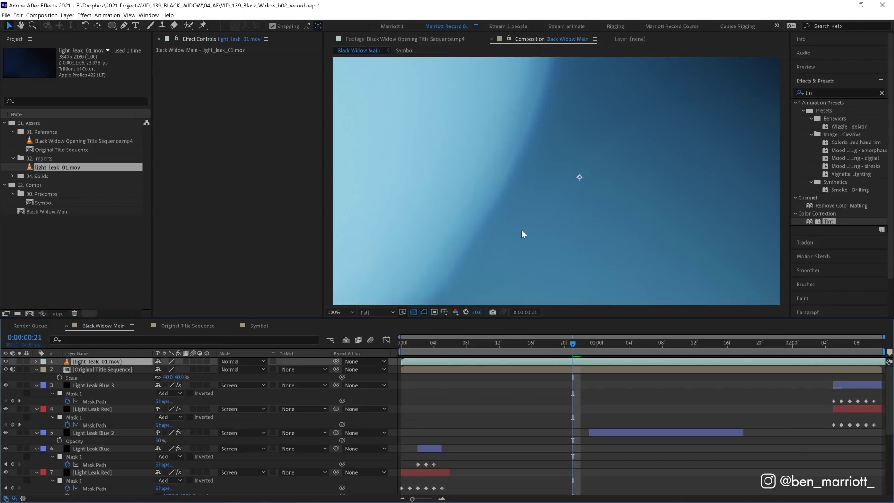
# Step: Set the light_leak_01.mov layer's opacity to 5% and place it directly below the Original Title Sequence layer
pyautogui.press('t')
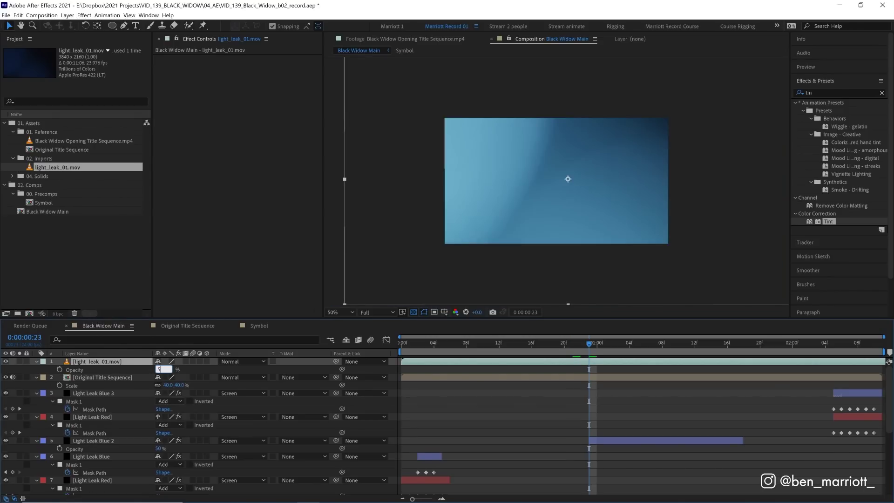
pyautogui.click(159, 370)
pyautogui.write('5')
pyautogui.press('Return')
pyautogui.hotkey('ctrl', '[')
pyautogui.click(484, 348)
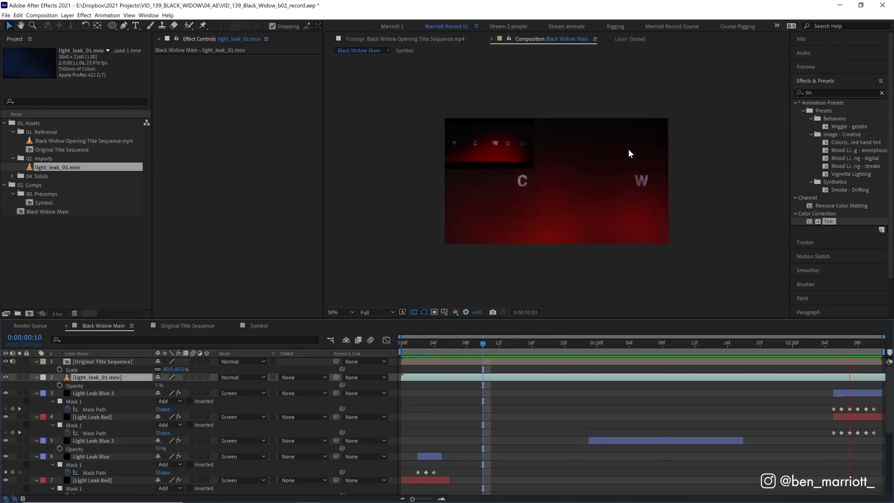
pyautogui.click(581, 344)
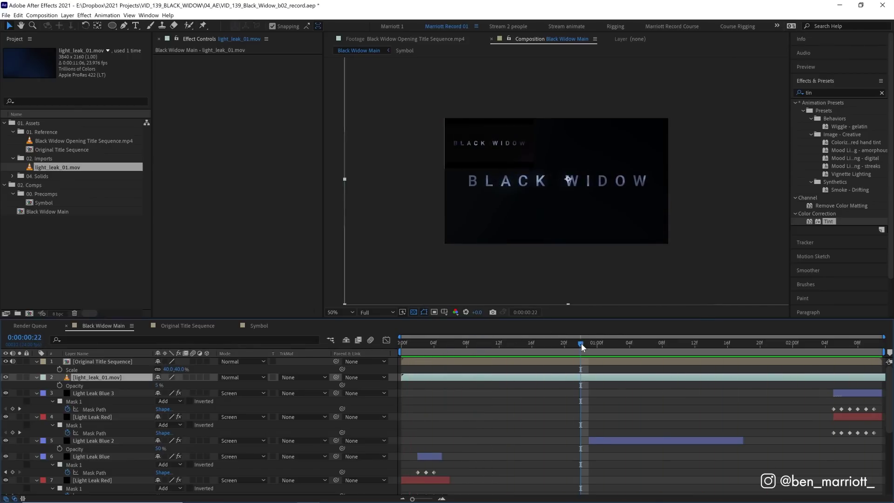
# Step: Add an adjustment layer named Noise above light_leak_01.mov, apply the Noise effect at 10%, and play back the title
pyautogui.click(68, 16)
pyautogui.moveTo(74, 25)
pyautogui.click(245, 79)
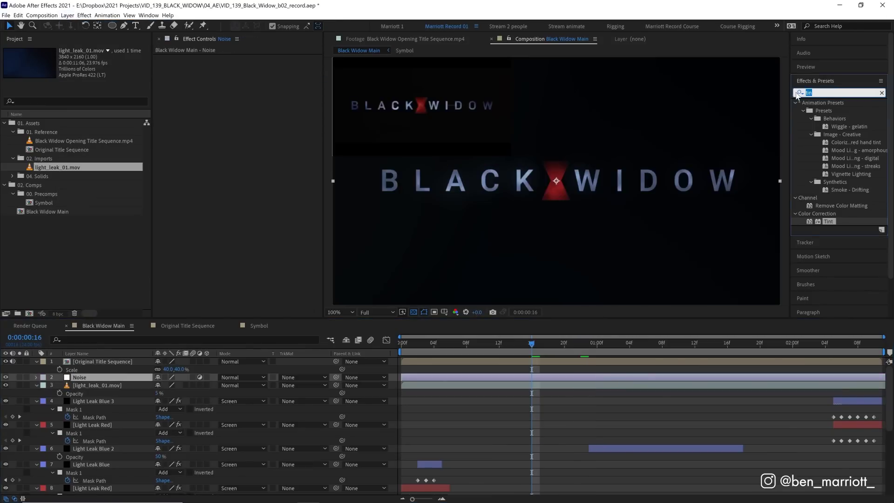
pyautogui.write('noise')
pyautogui.doubleClick(838, 142)
pyautogui.press('space')
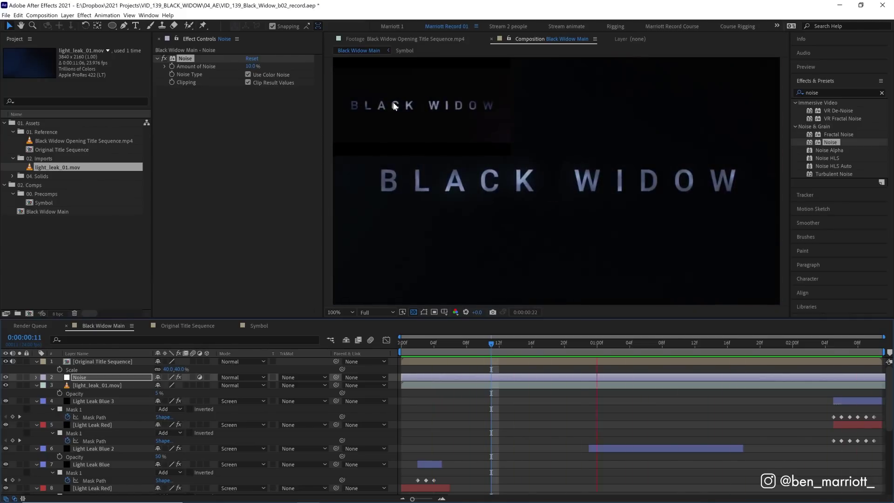
pyautogui.click(588, 350)
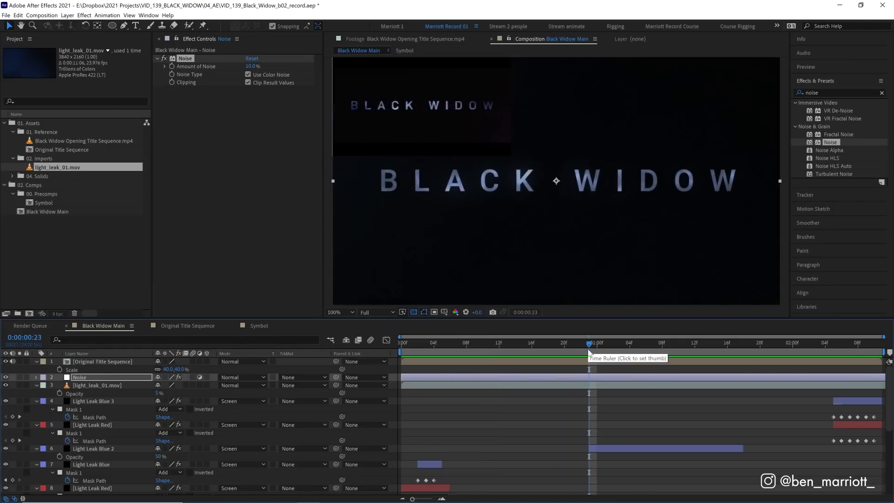
pyautogui.doubleClick(423, 184)
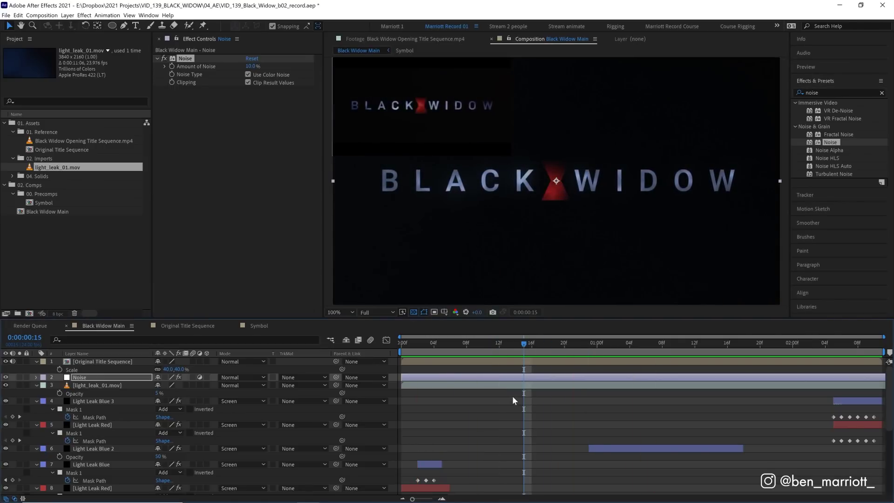
pyautogui.scroll(-5, 513, 395)
pyautogui.doubleClick(450, 475)
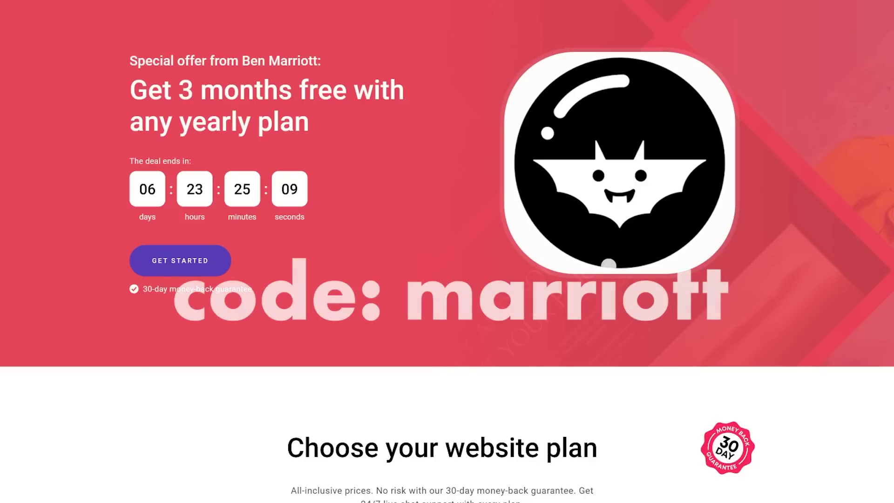
pyautogui.scroll(-1, 447, 251)
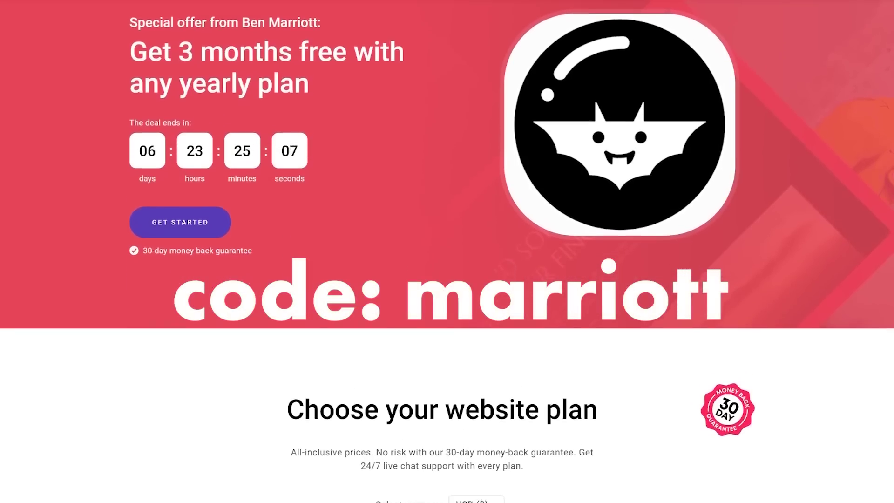